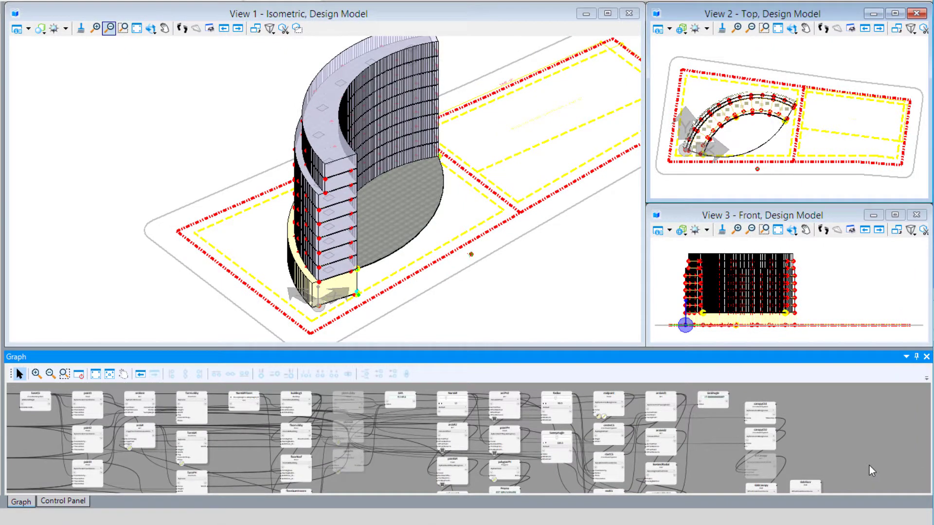
Duplicate the canopyCS1, canopyCS2 and arcCanopy nodes together and place the copies in the empty graph area beside the originals.
{"action": "scroll", "coordinate": [872, 465], "scroll_direction": "up", "scroll_amount": 3}
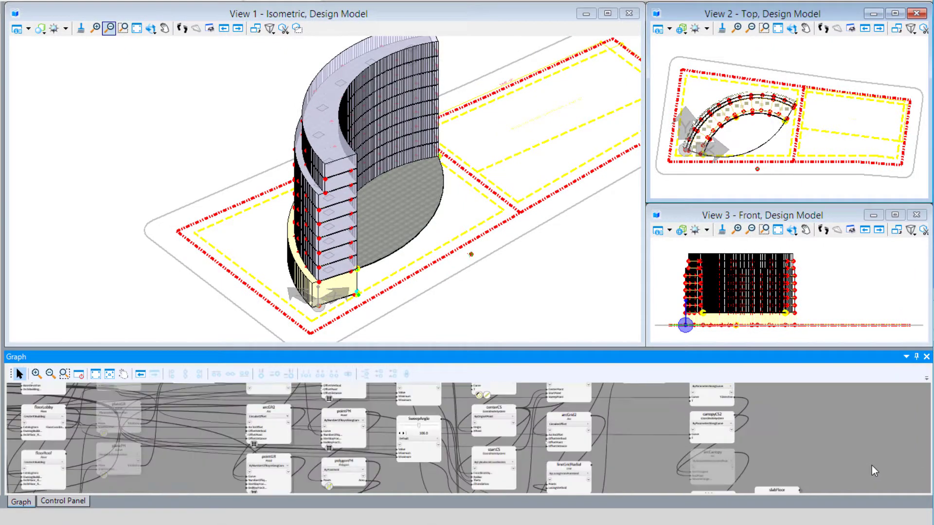
{"action": "left_click_drag", "start_coordinate": [752, 469], "coordinate": [710, 405]}
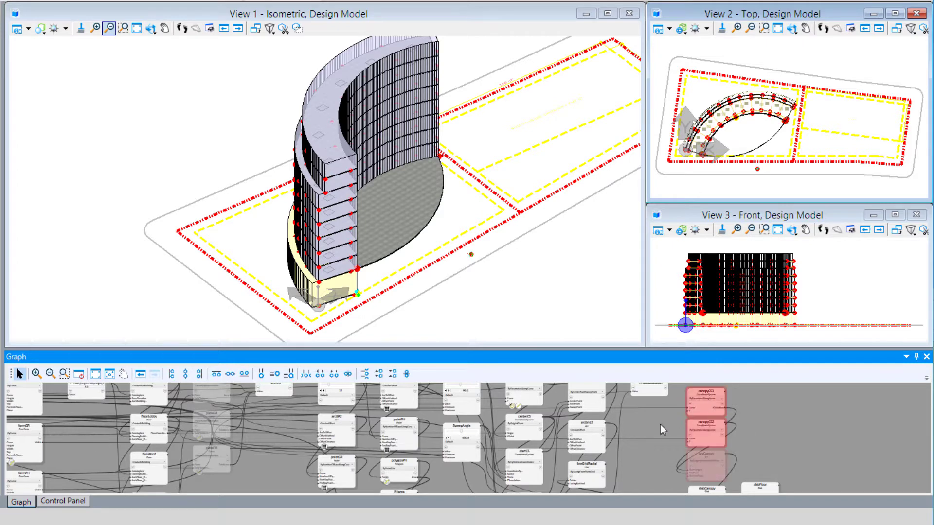
{"action": "right_click", "coordinate": [708, 413]}
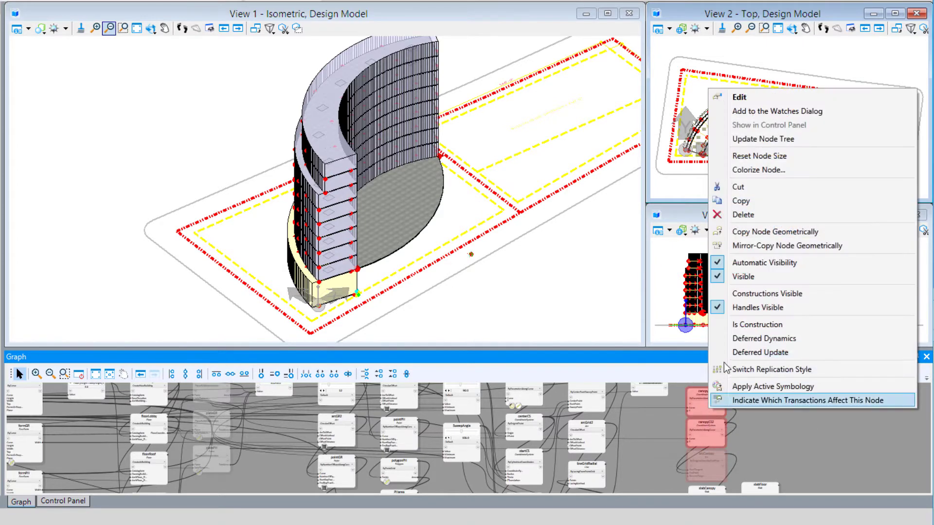
{"action": "left_click", "coordinate": [751, 199]}
{"action": "right_click", "coordinate": [822, 396]}
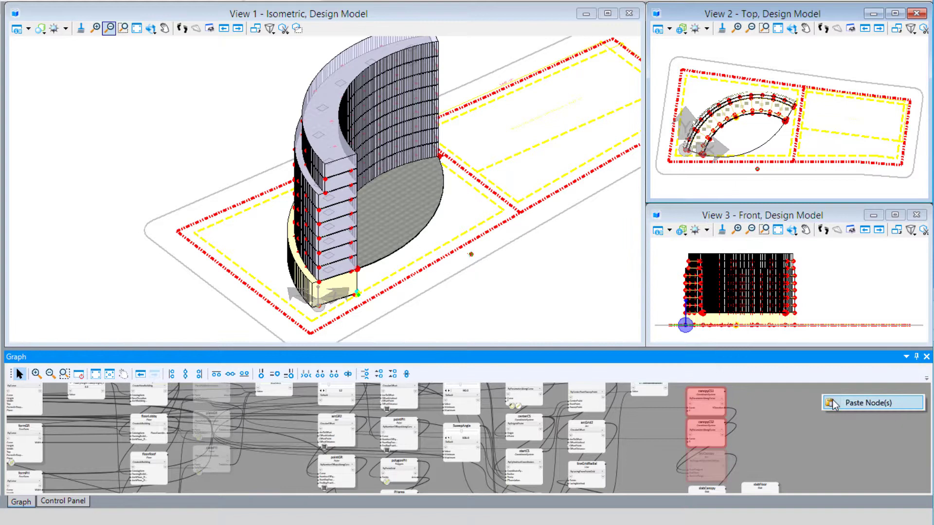
{"action": "left_click", "coordinate": [847, 404]}
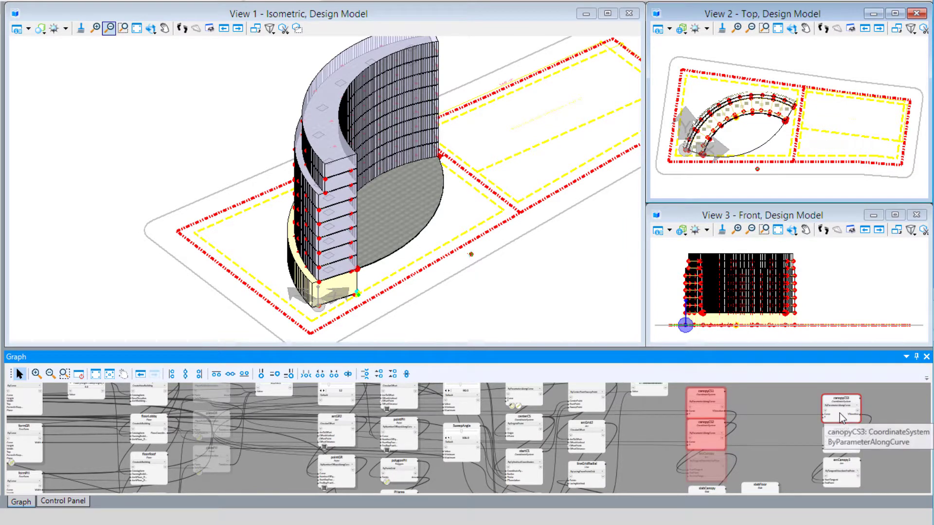
{"action": "left_click", "coordinate": [850, 417]}
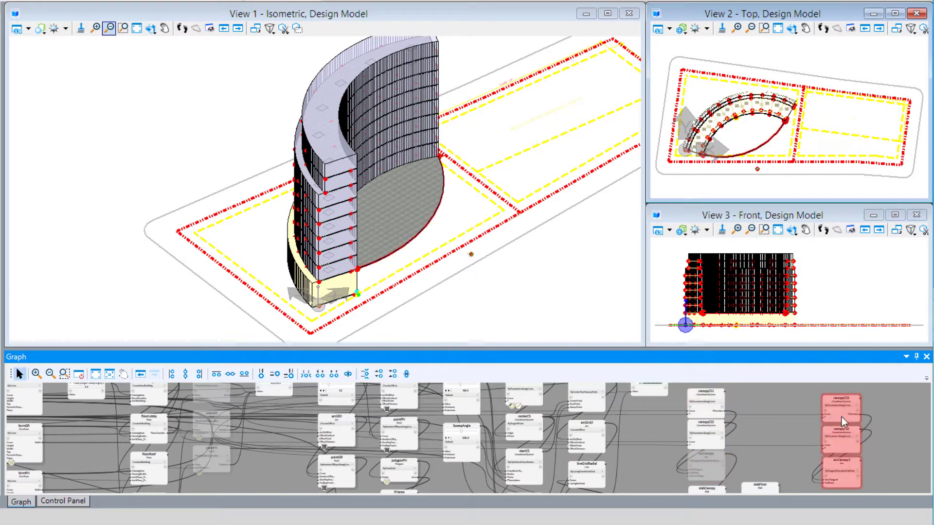
{"action": "left_click_drag", "start_coordinate": [834, 411], "coordinate": [822, 410]}
{"action": "left_click", "coordinate": [891, 398]}
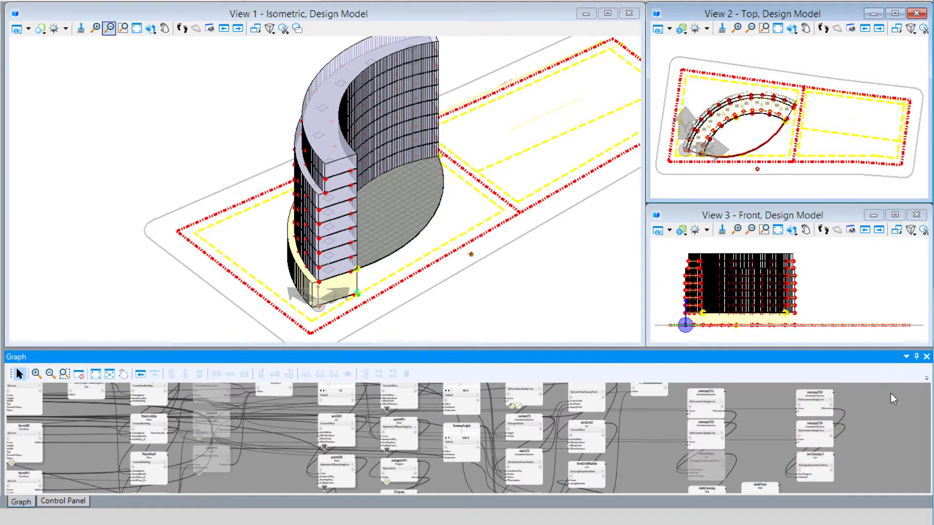
Rename the copied coordinate system node canopyCS3 to atriumCS1.
{"action": "scroll", "coordinate": [891, 394], "scroll_direction": "up", "scroll_amount": 5}
{"action": "left_click", "coordinate": [679, 415]}
{"action": "left_click", "coordinate": [798, 431]}
{"action": "scroll", "coordinate": [797, 430], "scroll_direction": "down", "scroll_amount": 3}
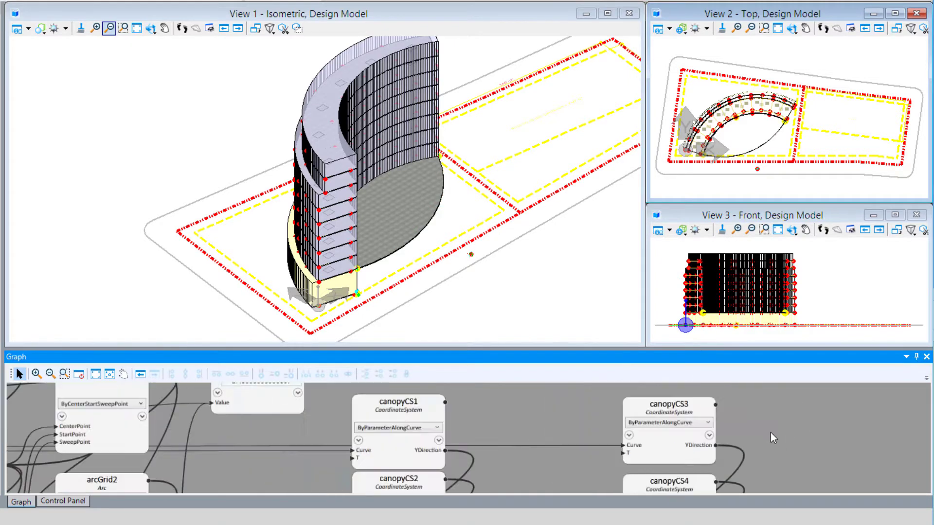
{"action": "left_click", "coordinate": [683, 414]}
{"action": "left_click", "coordinate": [666, 405]}
{"action": "left_click", "coordinate": [653, 405]}
{"action": "key", "text": "Delete"}
{"action": "key", "text": "Delete"}
{"action": "key", "text": "Delete"}
{"action": "key", "text": "Delete"}
{"action": "key", "text": "Delete"}
{"action": "key", "text": "Delete"}
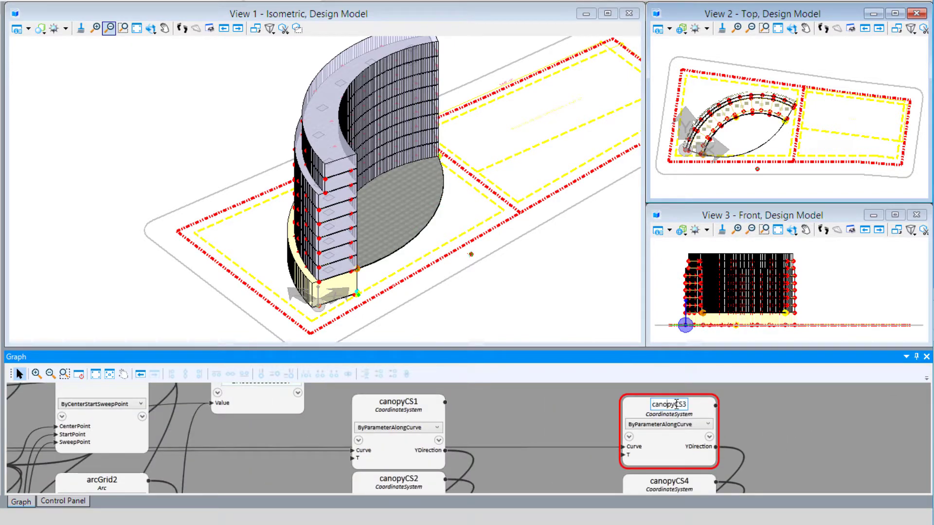
{"action": "type", "text": "atriumCS"}
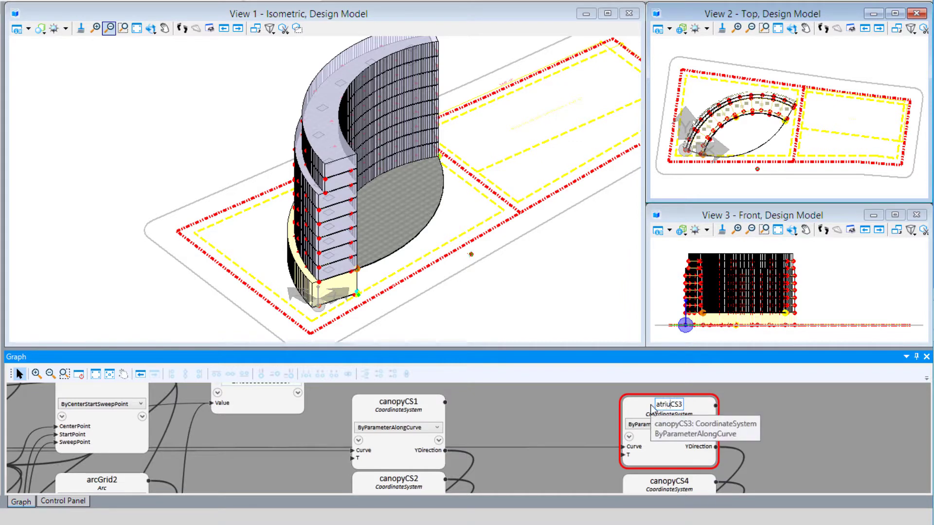
{"action": "type", "text": "1"}
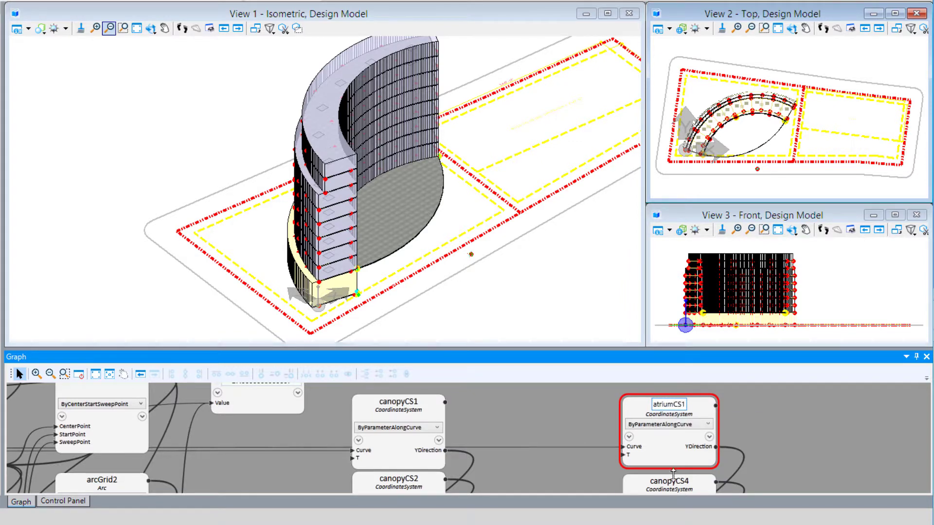
Rename the copied coordinate system node canopyCS4 to atriumCS2.
{"action": "double_click", "coordinate": [652, 482]}
{"action": "type", "text": "atriumC"}
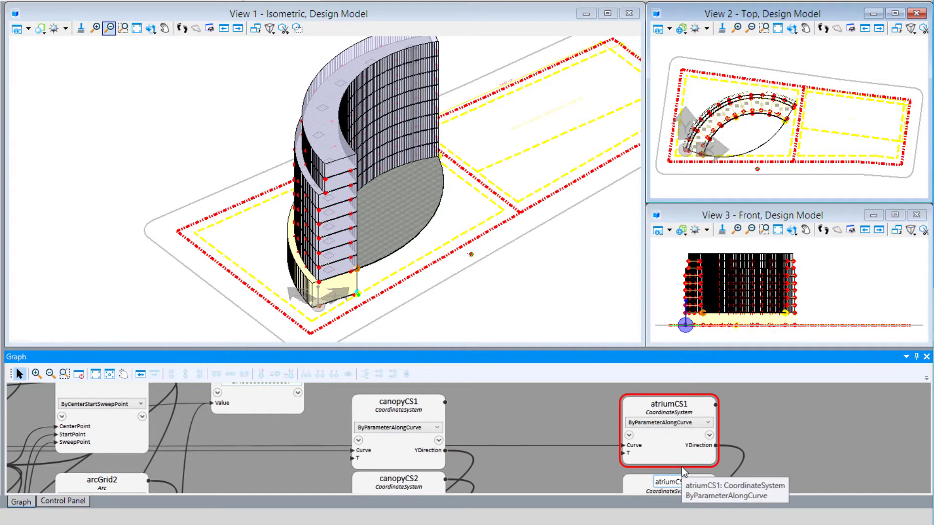
{"action": "key", "text": "BackSpace"}
{"action": "type", "text": "2"}
{"action": "key", "text": "Return"}
Remove the [0] index from the Curve inputs of atriumCS1 and atriumCS2 so both use arcGR.
{"action": "left_click", "coordinate": [634, 446]}
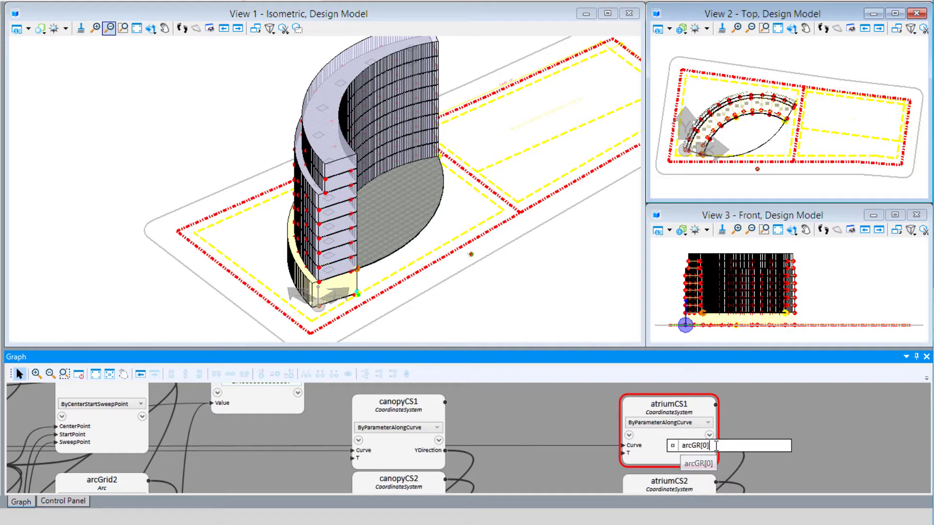
{"action": "left_click_drag", "start_coordinate": [720, 446], "coordinate": [701, 447]}
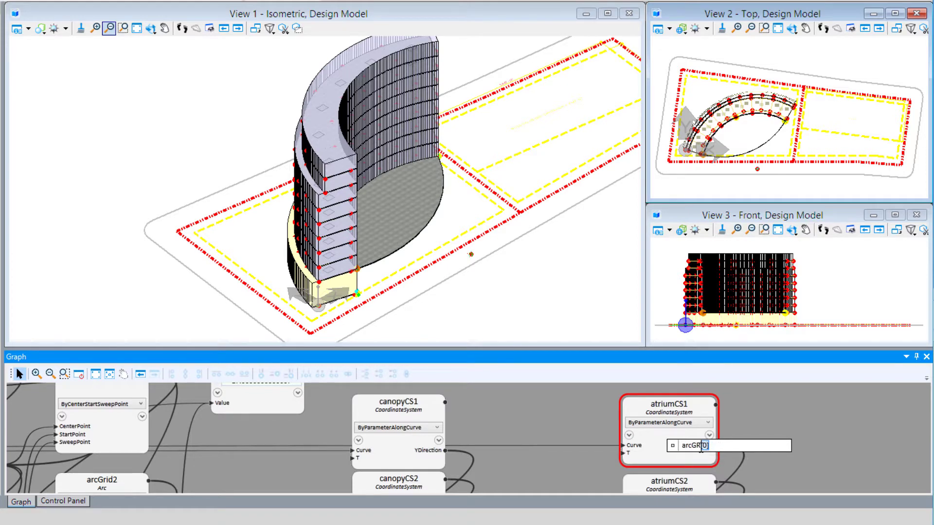
{"action": "key", "text": "BackSpace"}
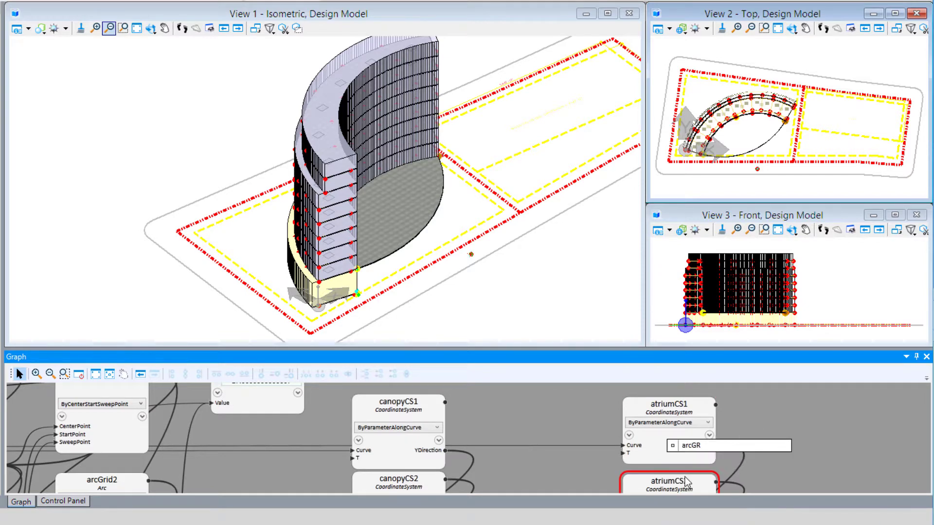
{"action": "scroll", "coordinate": [759, 397], "scroll_direction": "down", "scroll_amount": 4}
{"action": "scroll", "coordinate": [749, 461], "scroll_direction": "up", "scroll_amount": 5}
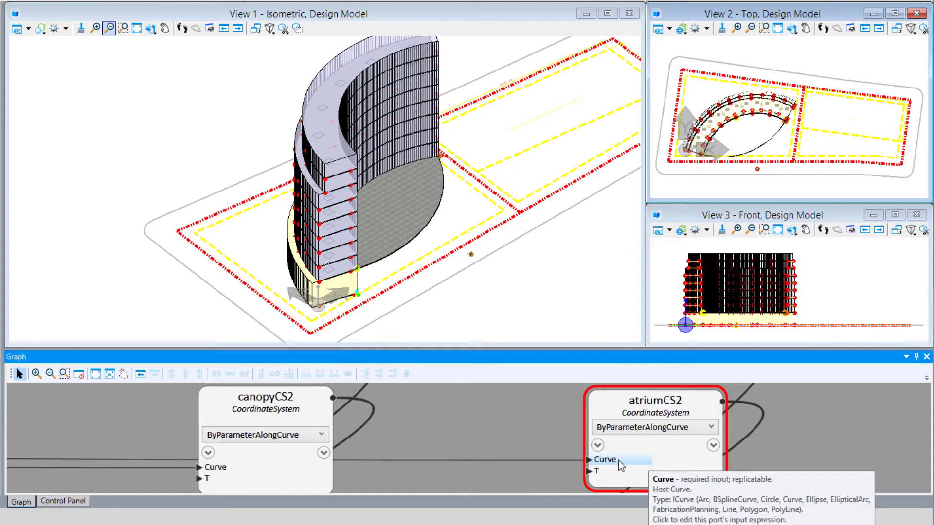
{"action": "left_click", "coordinate": [618, 460]}
{"action": "key", "text": "Return"}
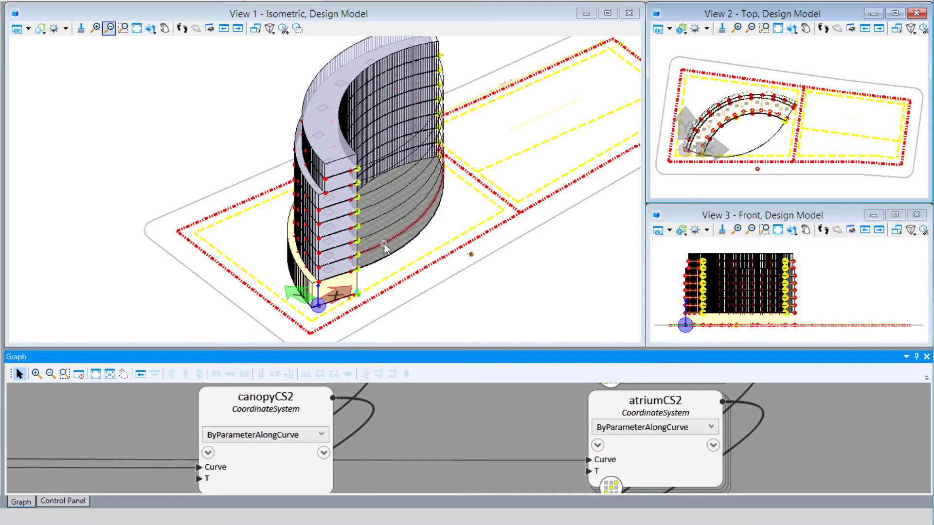
Set the T input of the atriumCS1 node to .1.
{"action": "scroll", "coordinate": [775, 460], "scroll_direction": "down", "scroll_amount": 4}
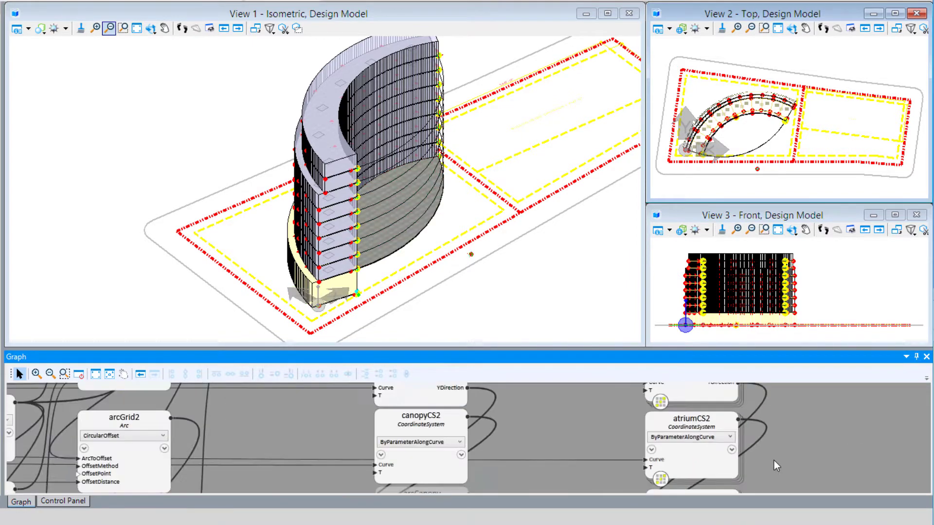
{"action": "scroll", "coordinate": [807, 400], "scroll_direction": "up", "scroll_amount": 4}
{"action": "left_click", "coordinate": [580, 428]}
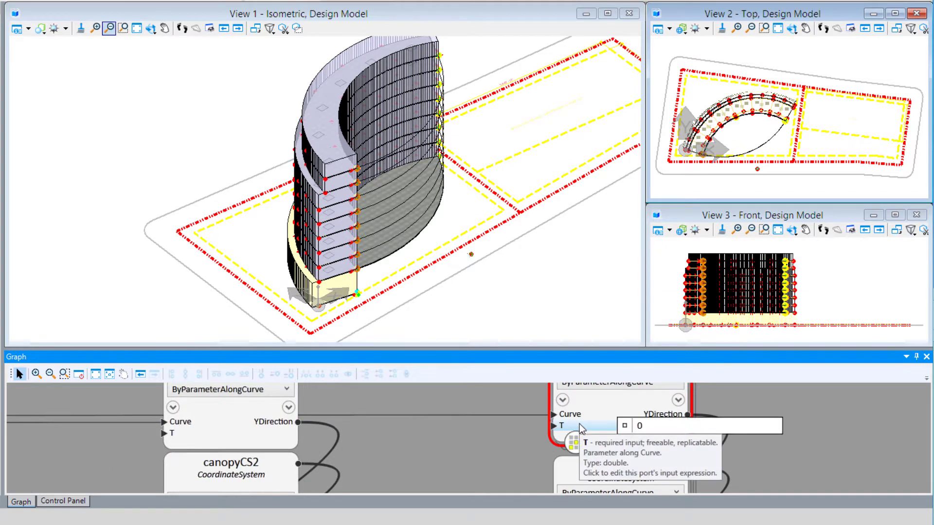
{"action": "type", "text": ".1"}
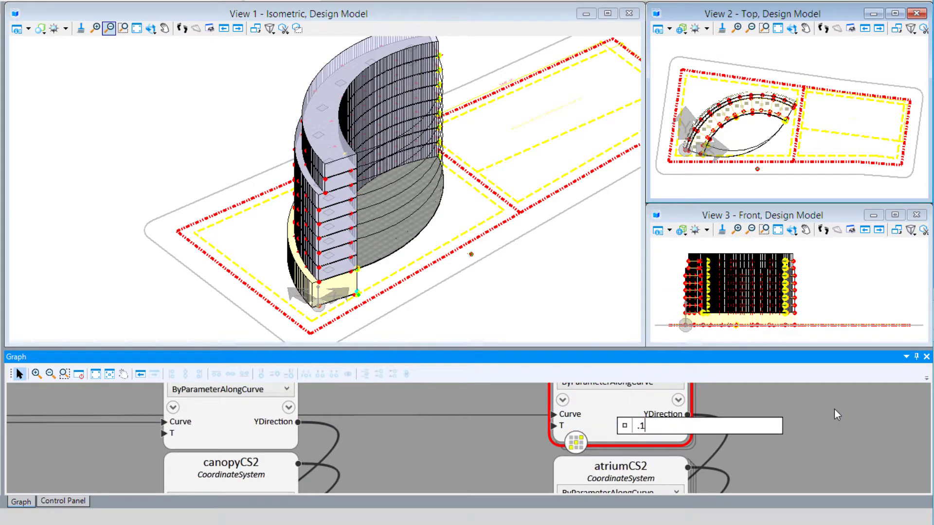
{"action": "key", "text": "Return"}
Set the T input of the atriumCS2 node to .9.
{"action": "scroll", "coordinate": [830, 411], "scroll_direction": "down", "scroll_amount": 4}
{"action": "scroll", "coordinate": [820, 464], "scroll_direction": "up", "scroll_amount": 4}
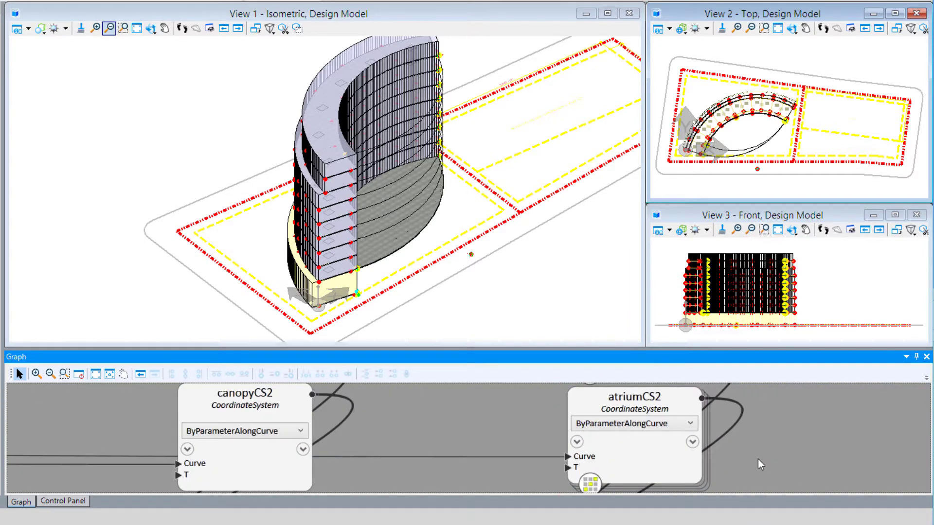
{"action": "left_click", "coordinate": [627, 469]}
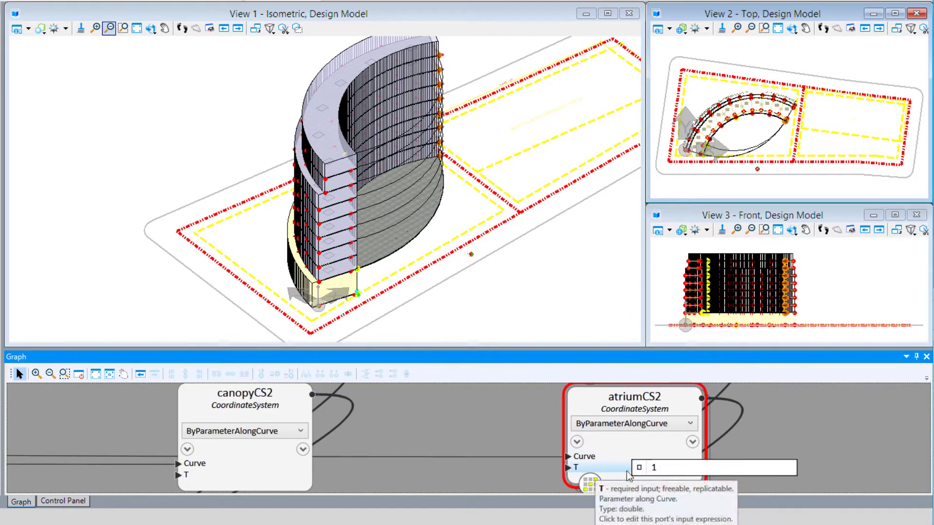
{"action": "double_click", "coordinate": [652, 468]}
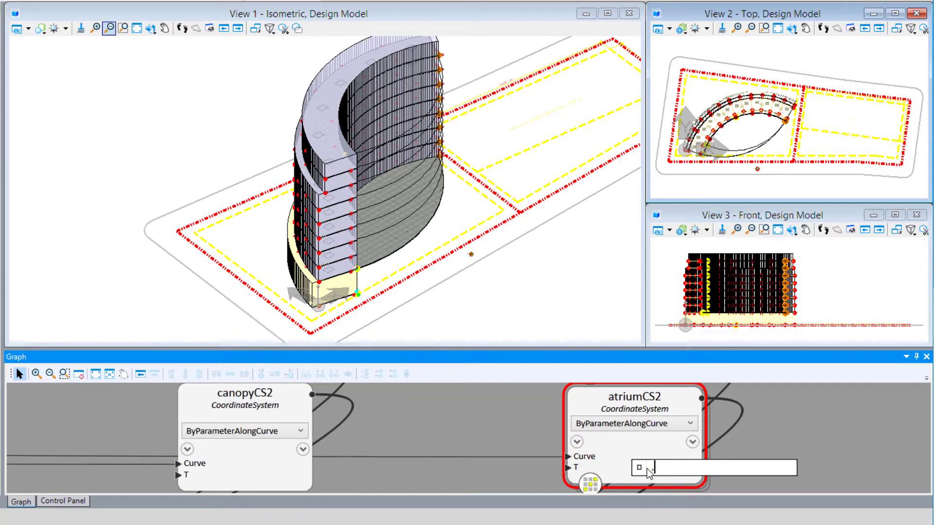
{"action": "type", "text": ".9"}
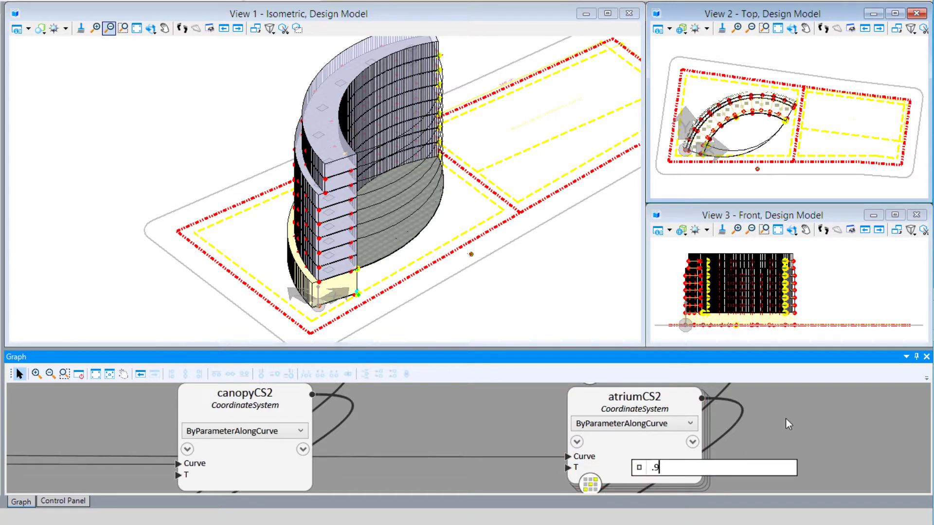
{"action": "key", "text": "Return"}
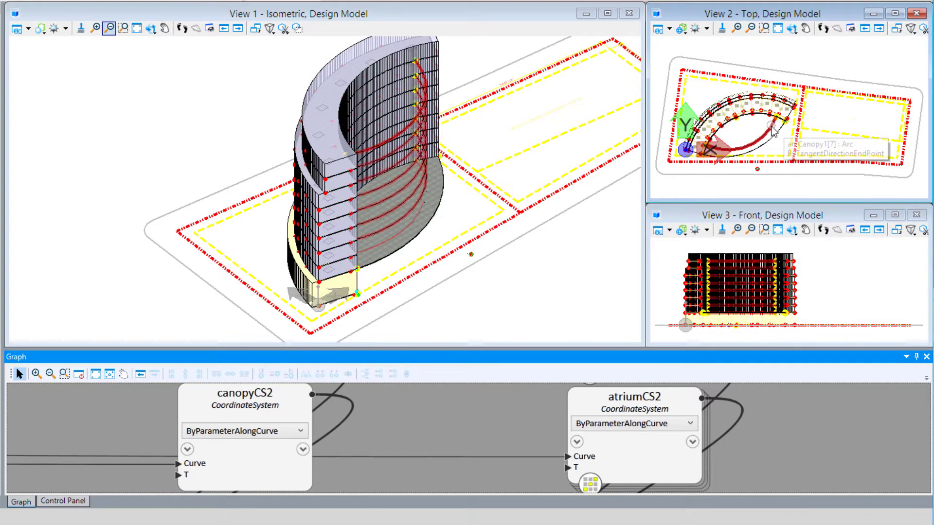
Rename the copied arc node arcCanopy1 to arcAtrium.
{"action": "scroll", "coordinate": [433, 422], "scroll_direction": "down", "scroll_amount": 3}
{"action": "key", "text": "ctrl+v"}
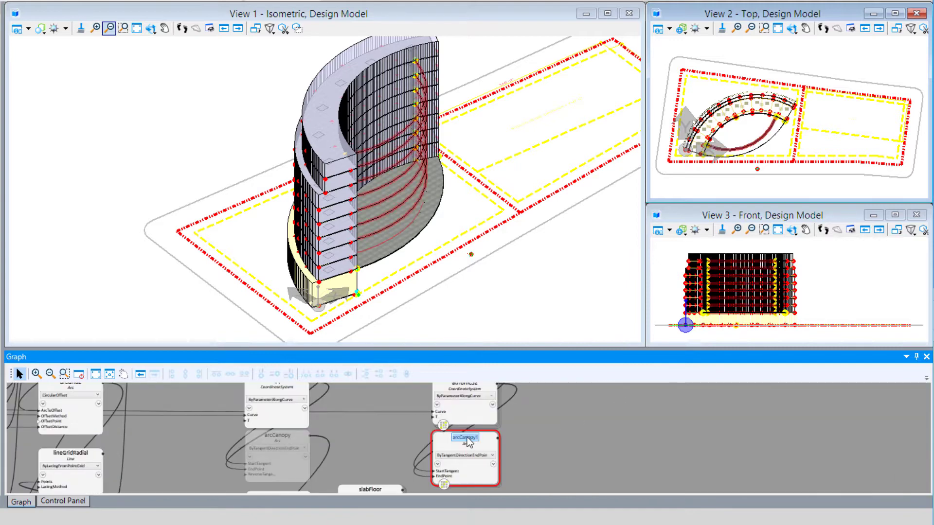
{"action": "left_click_drag", "start_coordinate": [462, 437], "coordinate": [481, 439]}
{"action": "type", "text": "Atrium"}
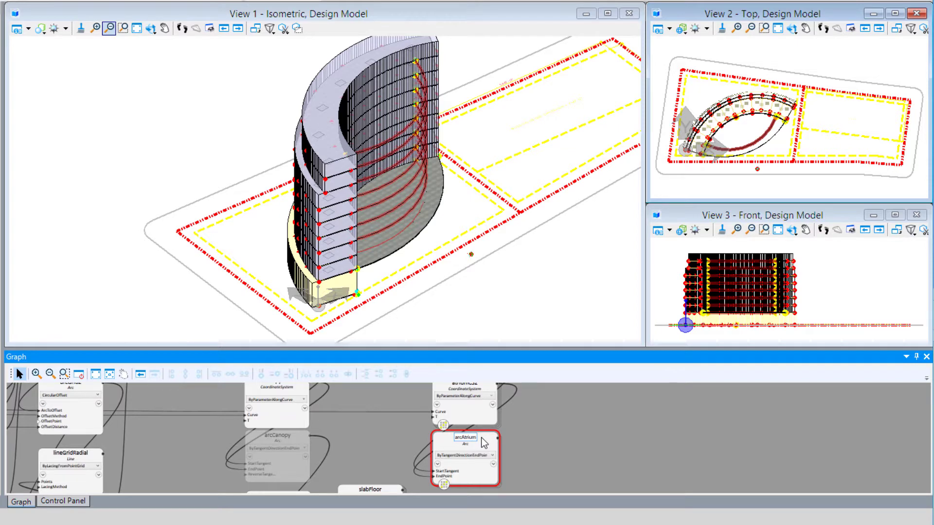
{"action": "key", "text": "Return"}
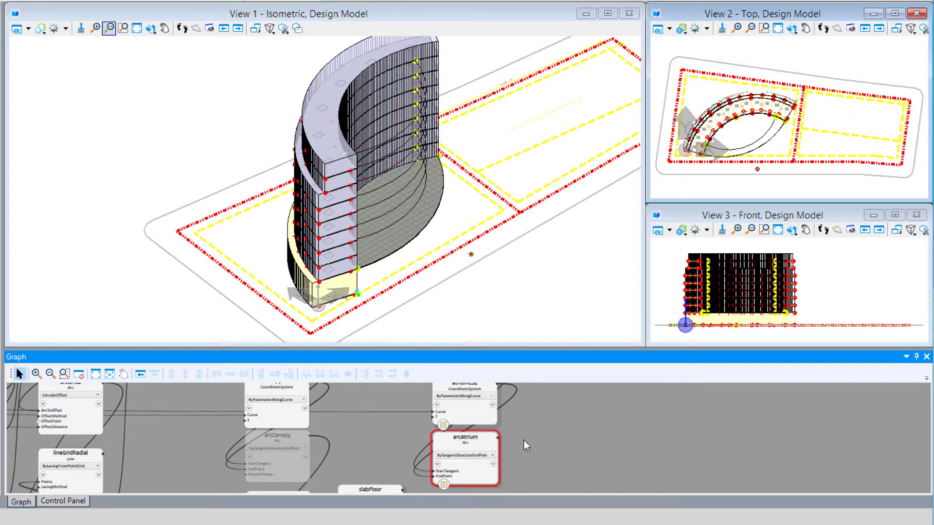
{"action": "left_click", "coordinate": [524, 439]}
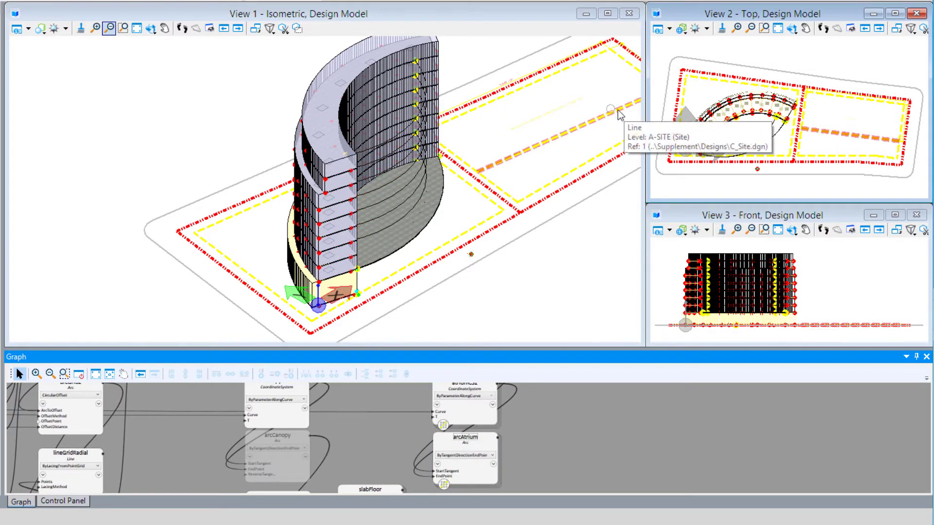
Open the T input expression of the atriumCS2 node.
{"action": "scroll", "coordinate": [715, 146], "scroll_direction": "up", "scroll_amount": 2}
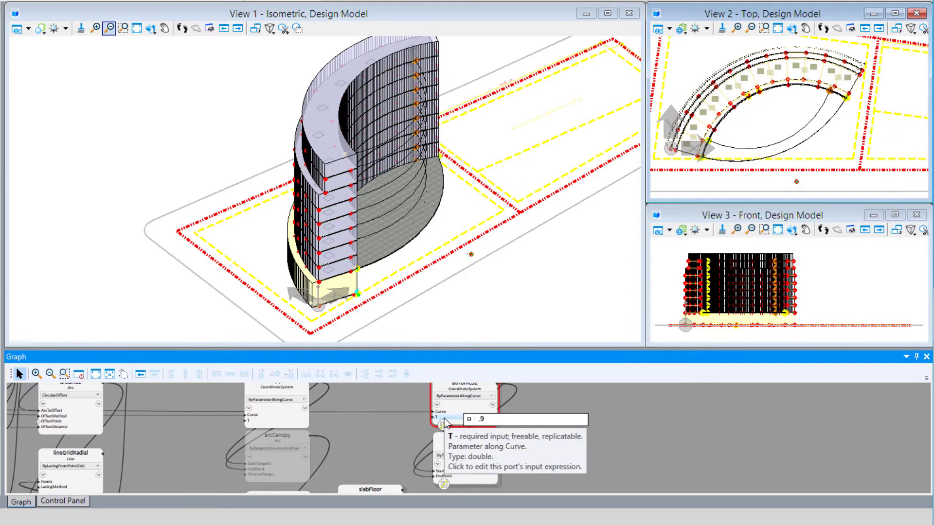
{"action": "left_click", "coordinate": [437, 417]}
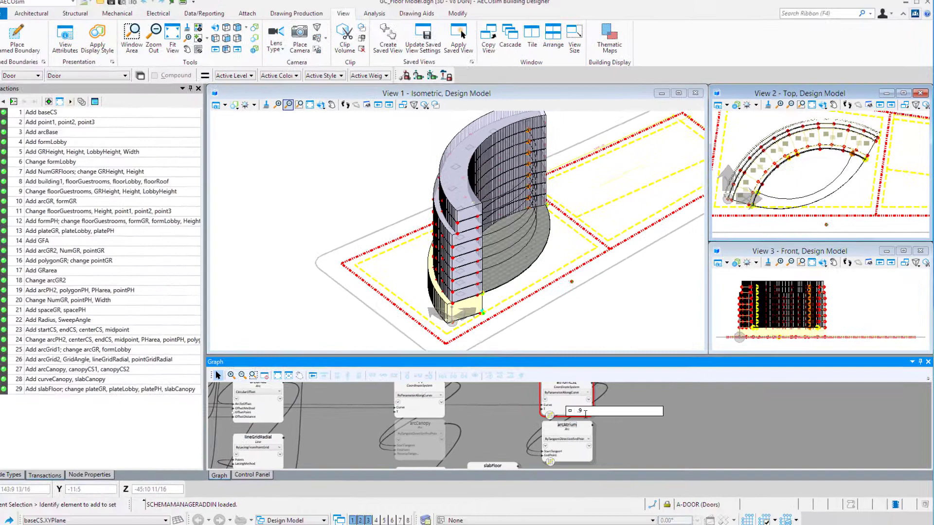
{"action": "key", "text": "Return"}
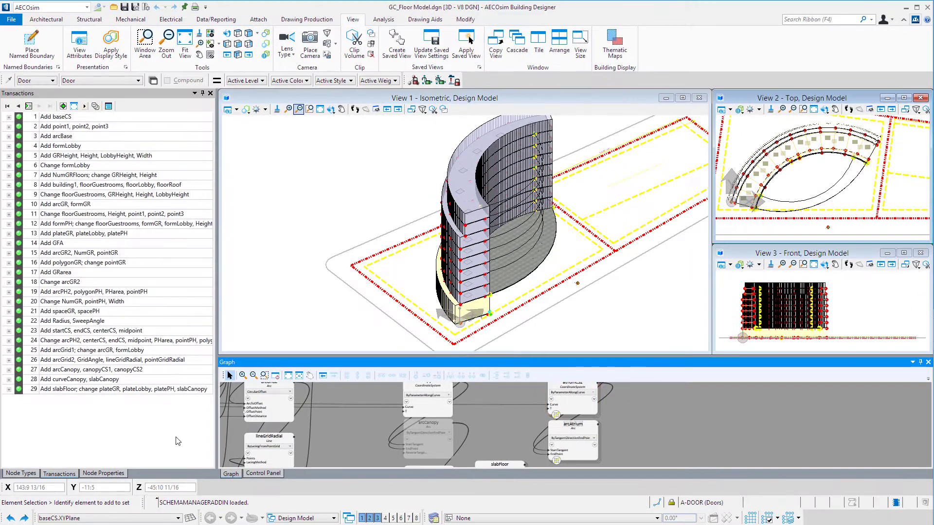
Add a Slider node to the graph beside the atriumCS2 and arcAtrium nodes.
{"action": "left_click", "coordinate": [33, 474]}
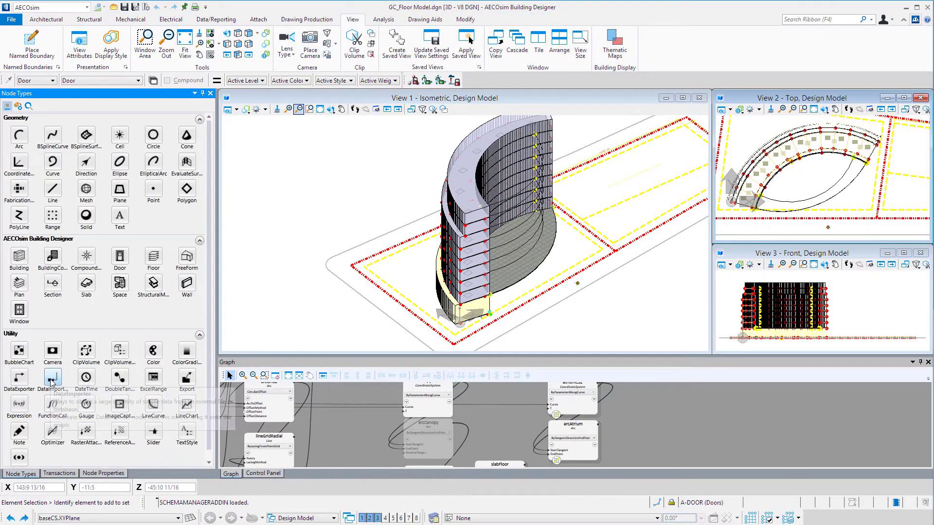
{"action": "left_click", "coordinate": [153, 435]}
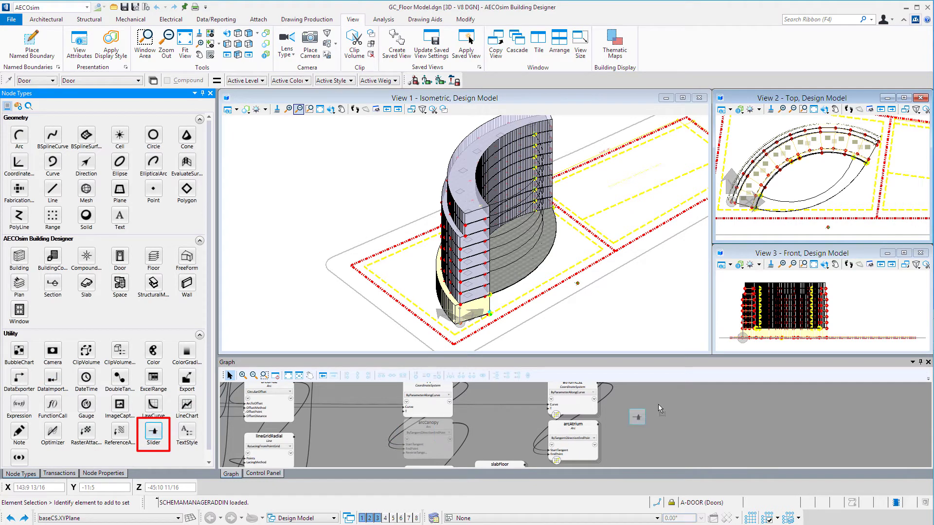
{"action": "left_click", "coordinate": [658, 404]}
{"action": "scroll", "coordinate": [672, 410], "scroll_direction": "down", "scroll_amount": 5}
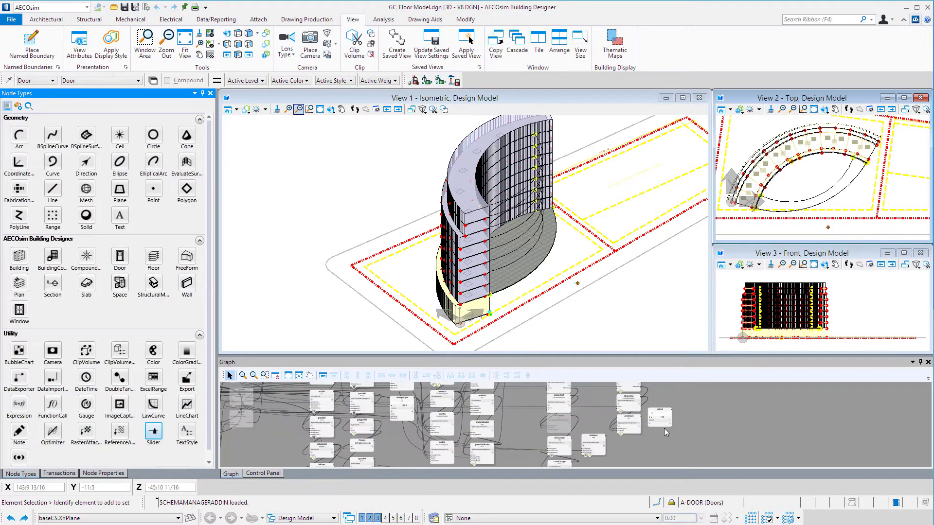
Place the new slider node below the arcAtrium node and rename it TValue.
{"action": "left_click", "coordinate": [633, 452]}
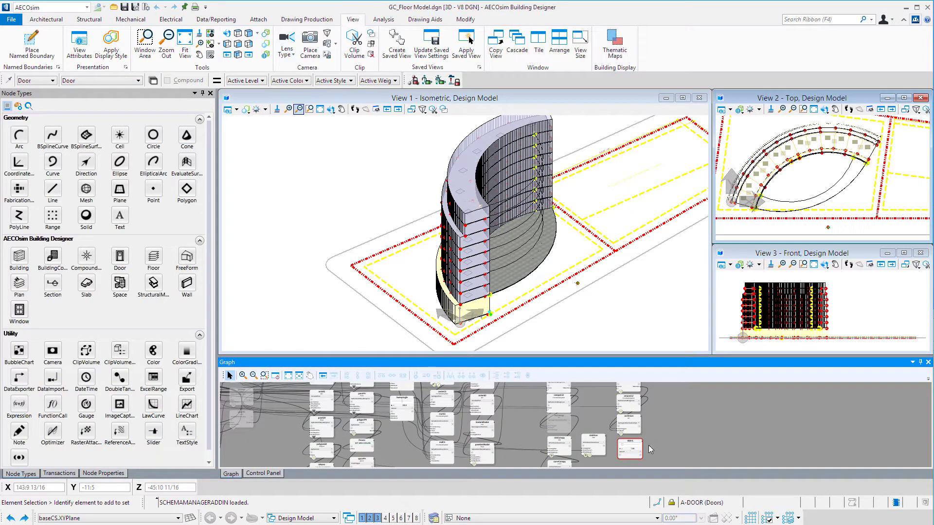
{"action": "scroll", "coordinate": [654, 442], "scroll_direction": "up", "scroll_amount": 4}
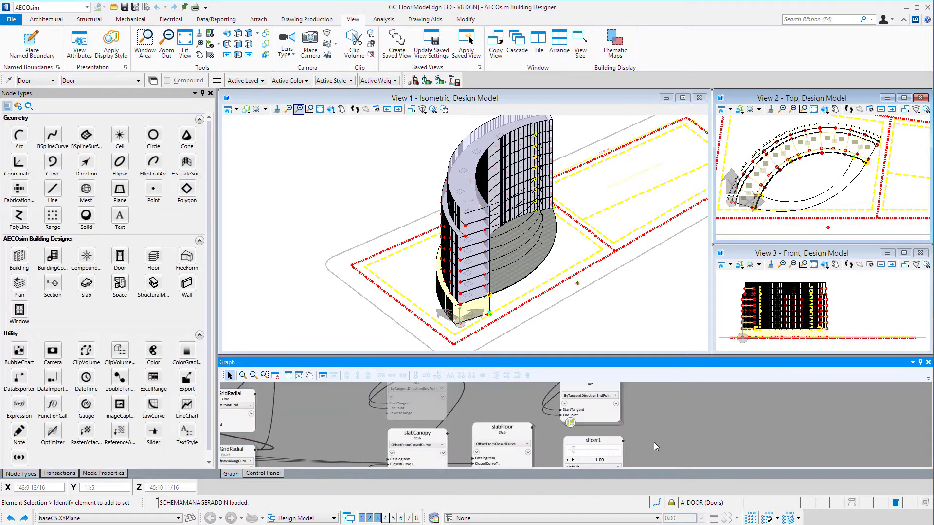
{"action": "double_click", "coordinate": [566, 440]}
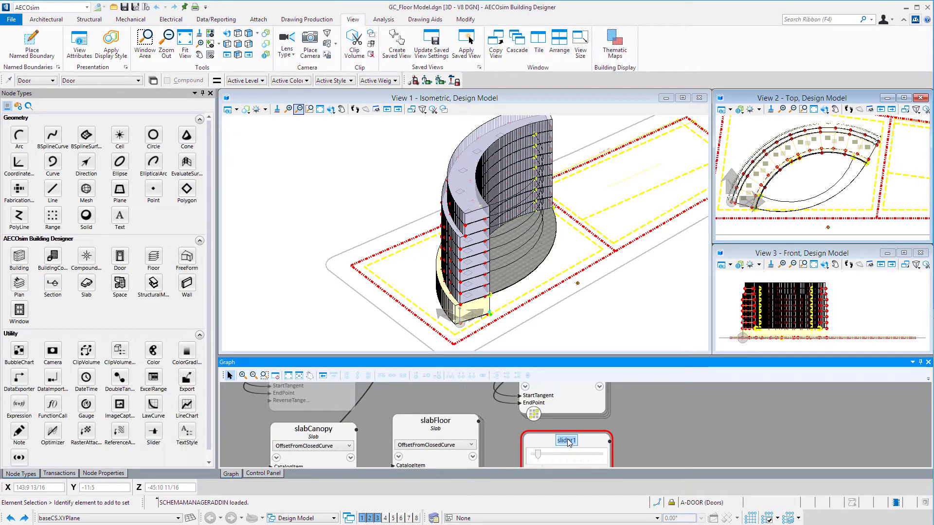
{"action": "key", "text": "BackSpace"}
{"action": "type", "text": "TValue"}
{"action": "left_click", "coordinate": [644, 421]}
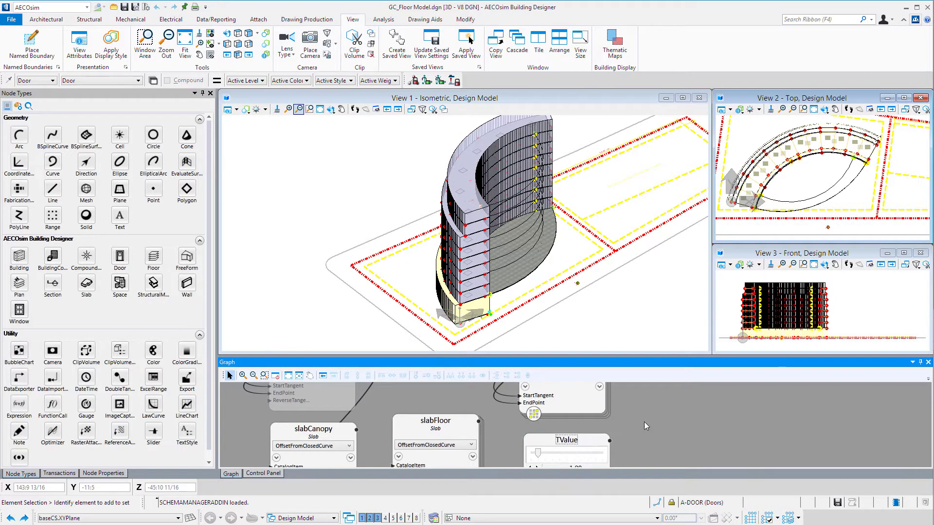
Set the maximum of the TValue slider to .5 in its node properties.
{"action": "scroll", "coordinate": [632, 394], "scroll_direction": "down", "scroll_amount": 2}
{"action": "left_click", "coordinate": [602, 454]}
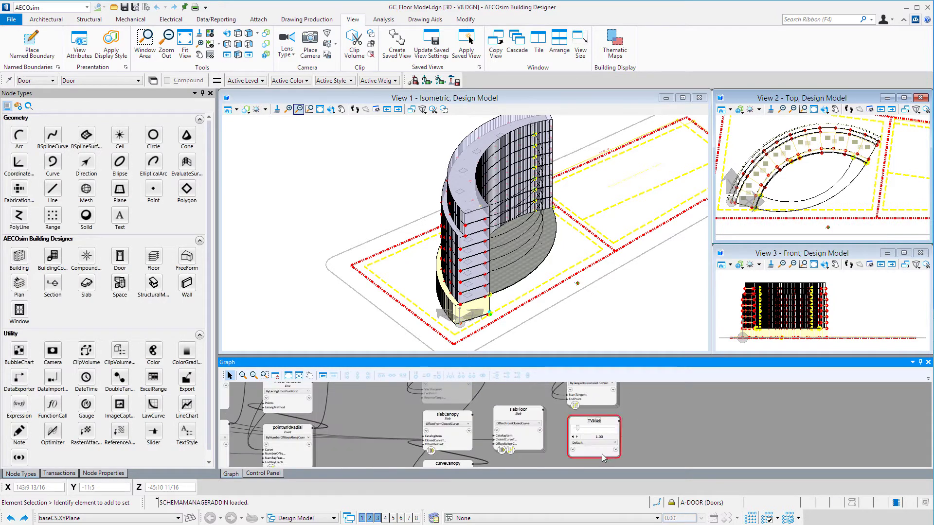
{"action": "double_click", "coordinate": [599, 453]}
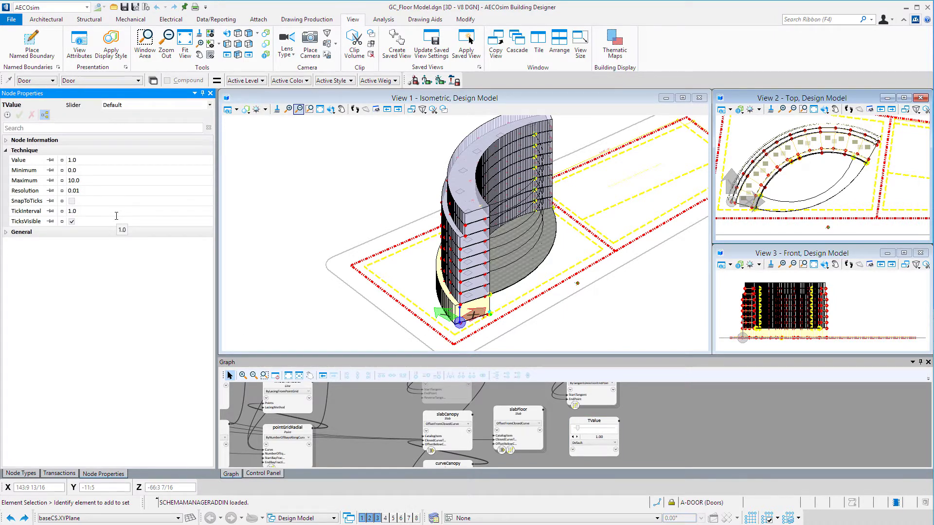
{"action": "left_click", "coordinate": [84, 172]}
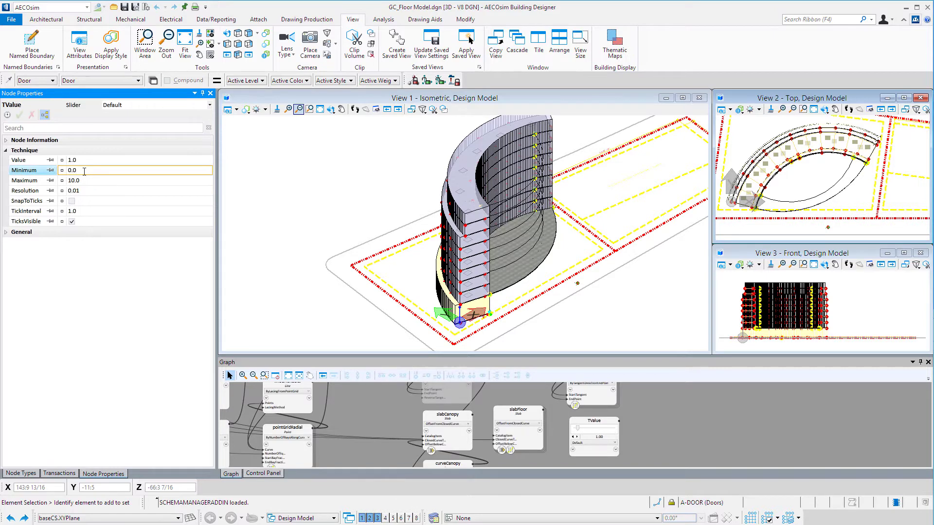
{"action": "left_click", "coordinate": [84, 181]}
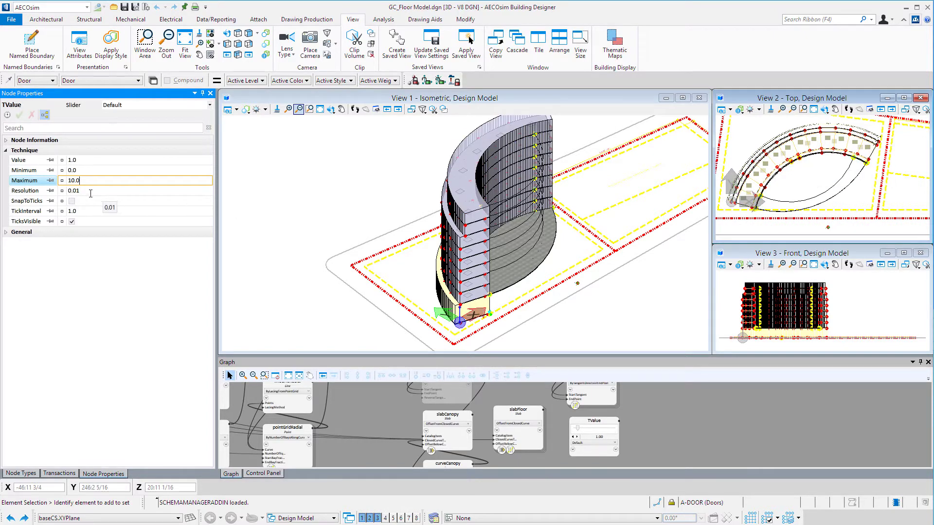
{"action": "left_click_drag", "start_coordinate": [81, 181], "coordinate": [65, 181]}
{"action": "type", "text": ".5"}
{"action": "key", "text": "Tab"}
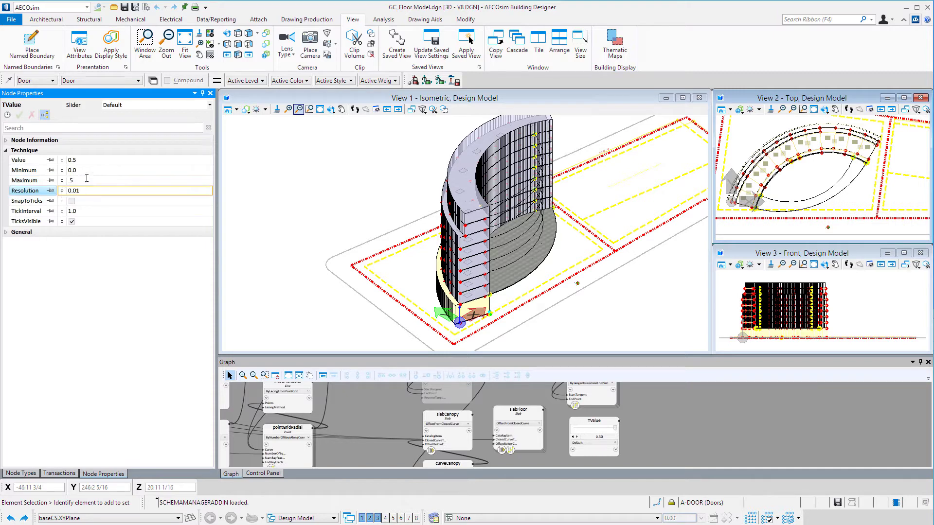
Set the TValue slider's value to .1 and its resolution to 0.05.
{"action": "left_click", "coordinate": [66, 161]}
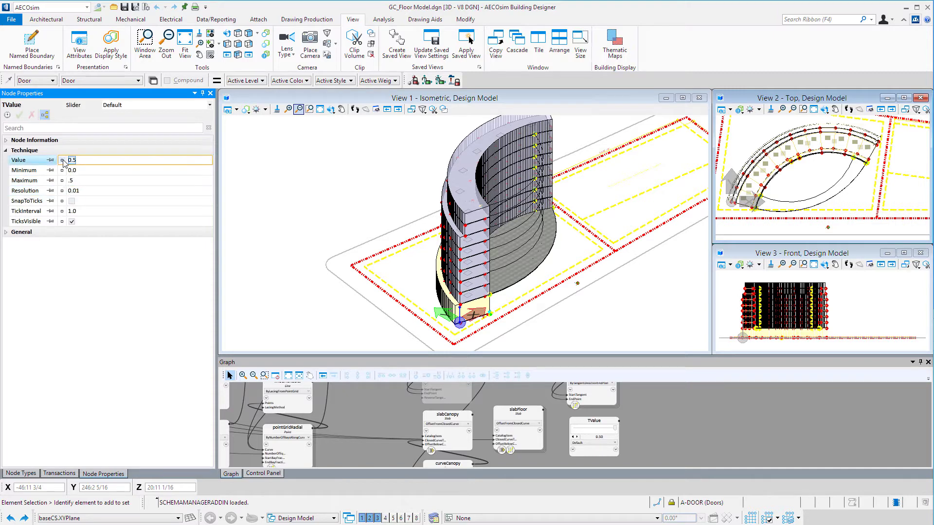
{"action": "type", "text": ".1"}
{"action": "key", "text": "Tab"}
{"action": "left_click", "coordinate": [78, 192]}
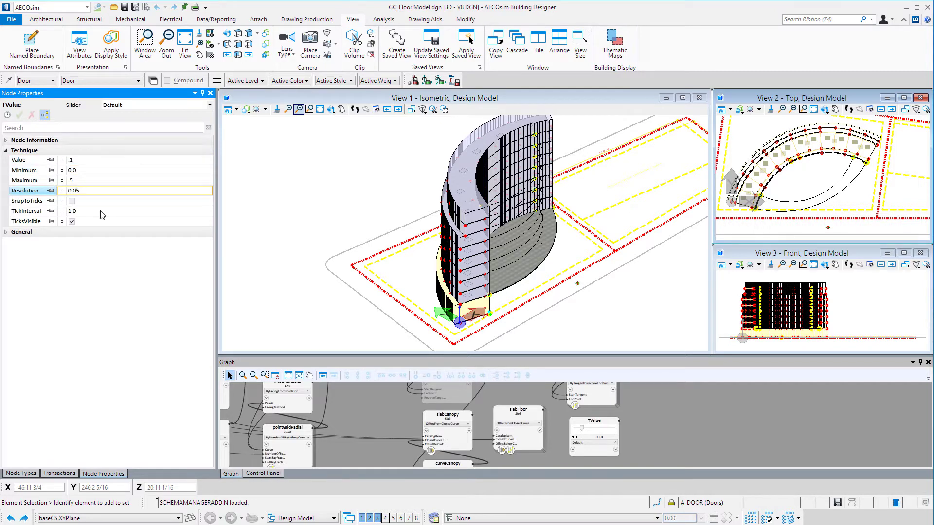
{"action": "key", "text": "Tab"}
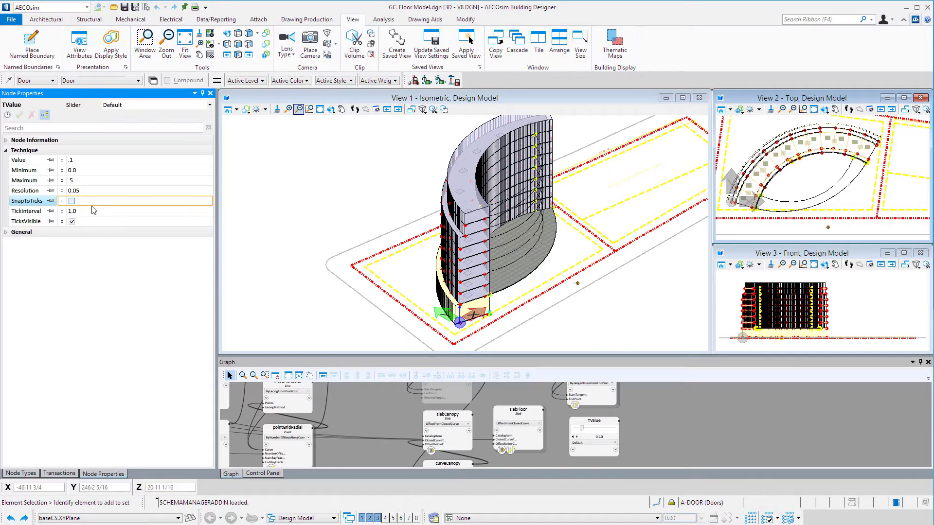
Enable SnapToTicks for the TValue slider and set its TickInterval to .05.
{"action": "left_click", "coordinate": [72, 202]}
{"action": "left_click", "coordinate": [73, 212]}
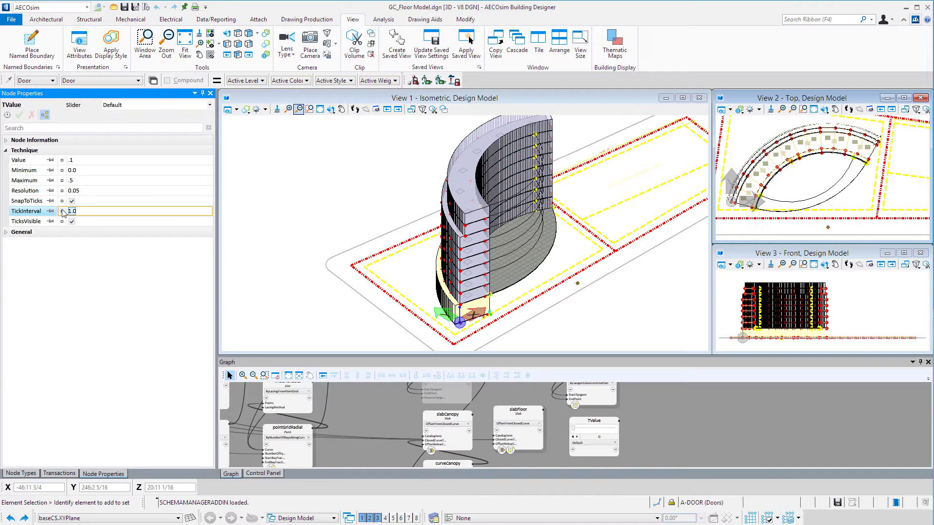
{"action": "type", "text": ".05"}
{"action": "key", "text": "Tab"}
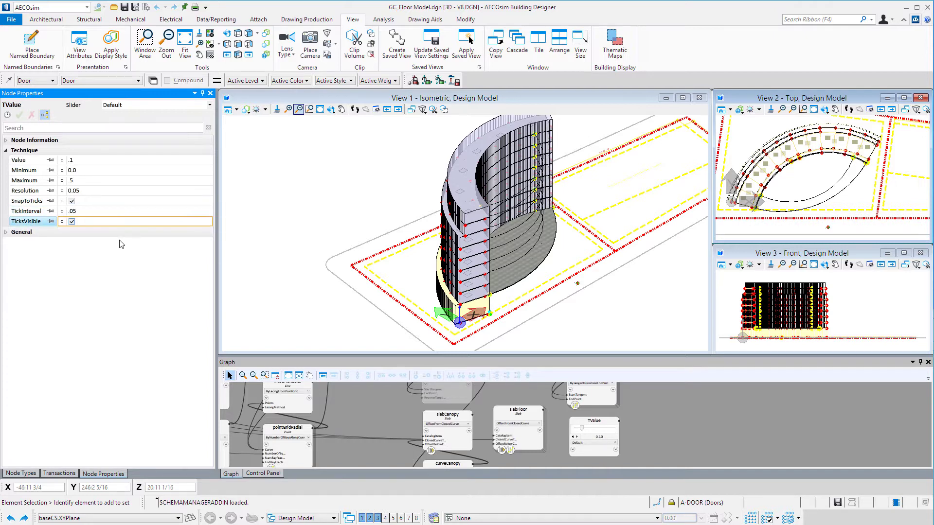
Wire the output of the TValue slider to the T input of the atriumCS1 node.
{"action": "scroll", "coordinate": [575, 449], "scroll_direction": "up", "scroll_amount": 2}
{"action": "left_click", "coordinate": [538, 444]}
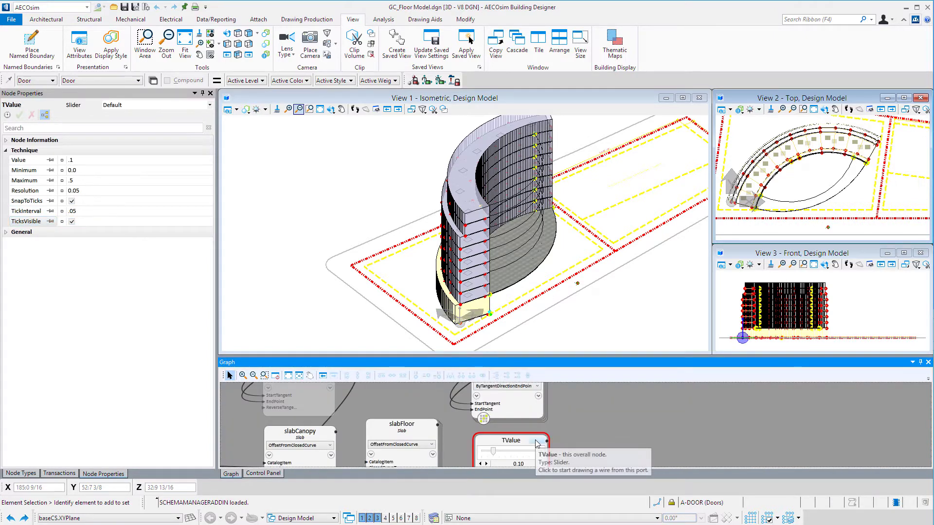
{"action": "scroll", "coordinate": [612, 443], "scroll_direction": "down", "scroll_amount": 4}
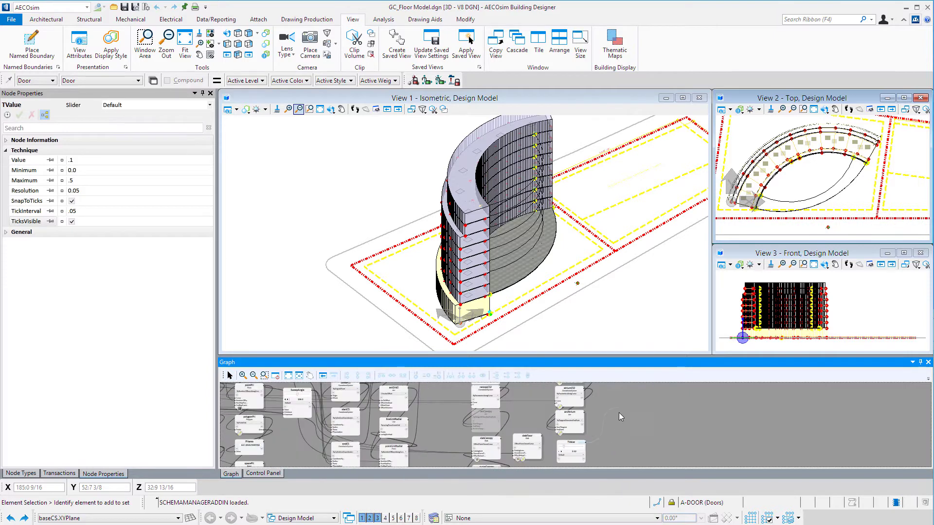
{"action": "scroll", "coordinate": [611, 417], "scroll_direction": "up", "scroll_amount": 5}
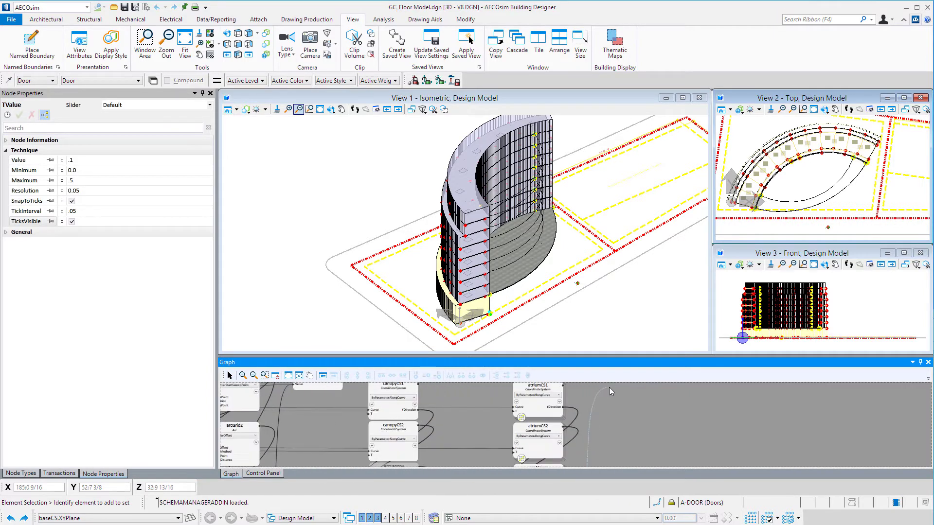
{"action": "left_click", "coordinate": [563, 427]}
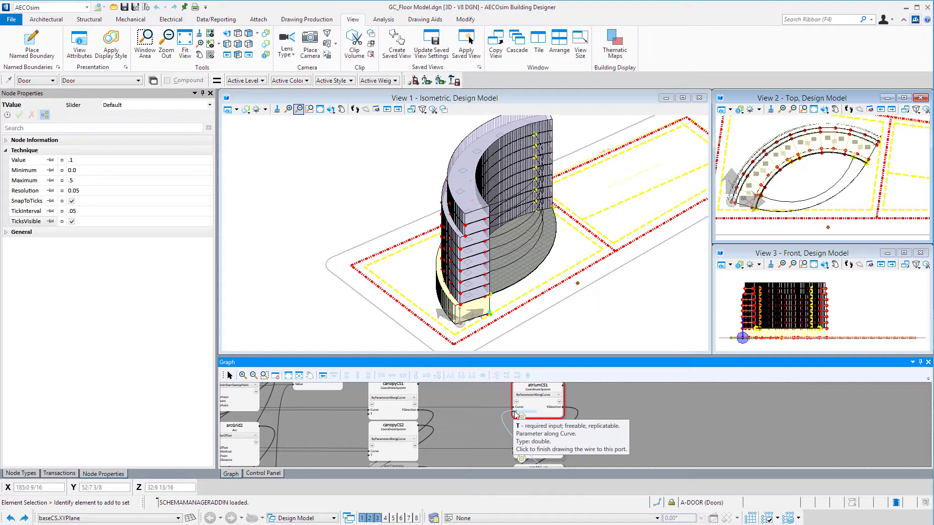
{"action": "left_click", "coordinate": [516, 414]}
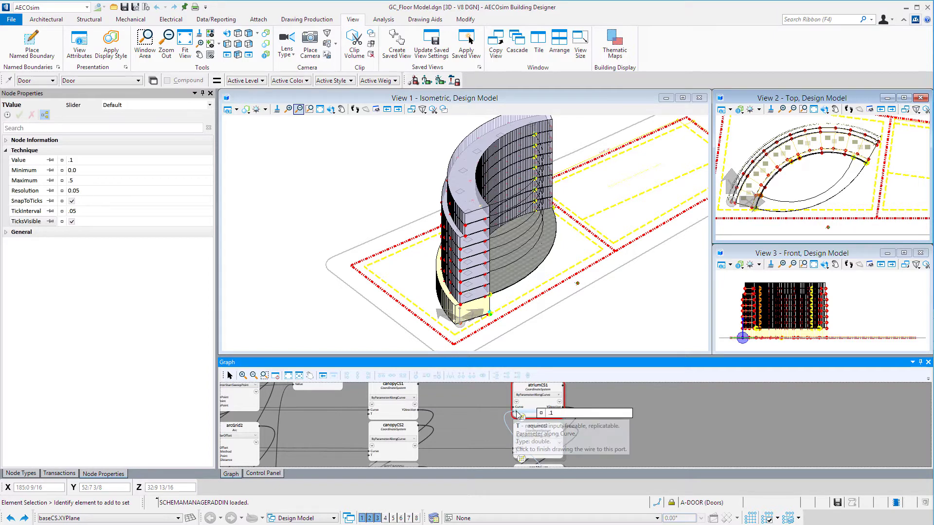
Wire the TValue slider to the T input of the atriumCS2 node as well.
{"action": "left_click", "coordinate": [515, 452]}
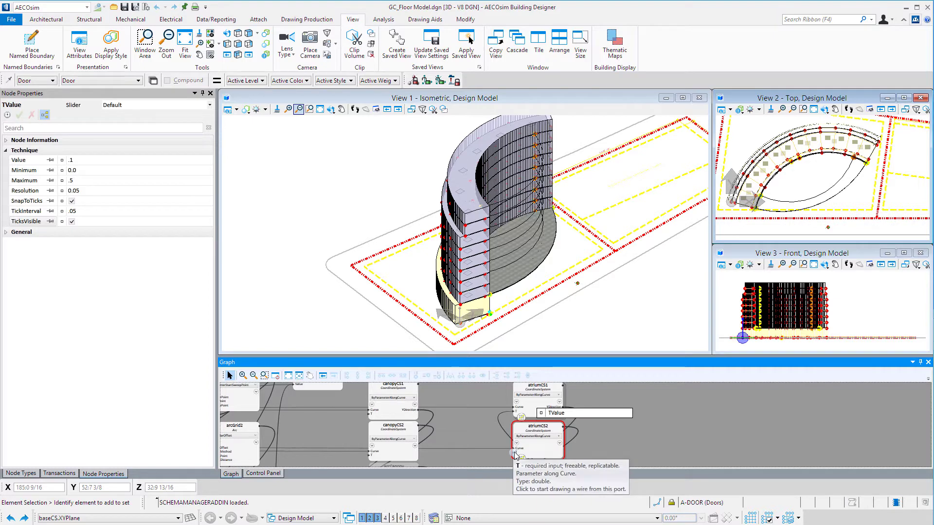
{"action": "scroll", "coordinate": [486, 397], "scroll_direction": "up", "scroll_amount": 5}
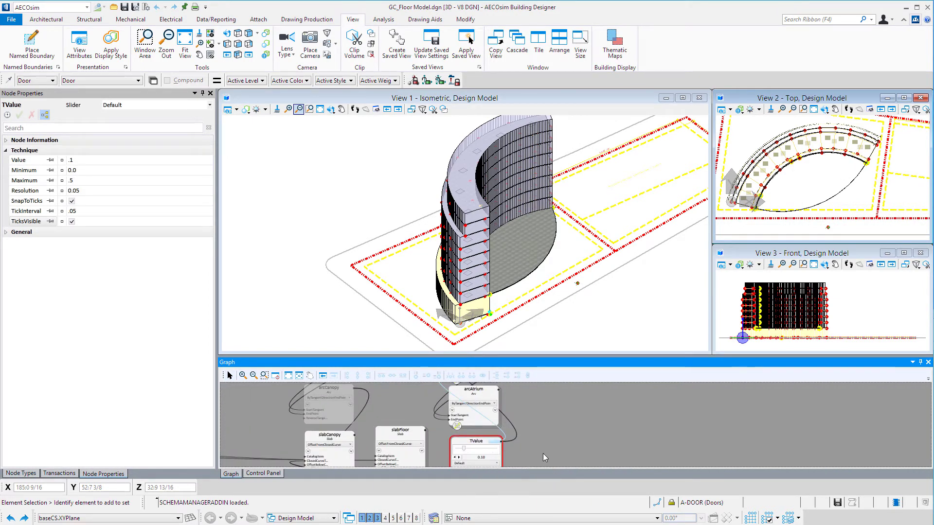
{"action": "scroll", "coordinate": [543, 453], "scroll_direction": "down", "scroll_amount": 3}
{"action": "scroll", "coordinate": [539, 432], "scroll_direction": "up", "scroll_amount": 4}
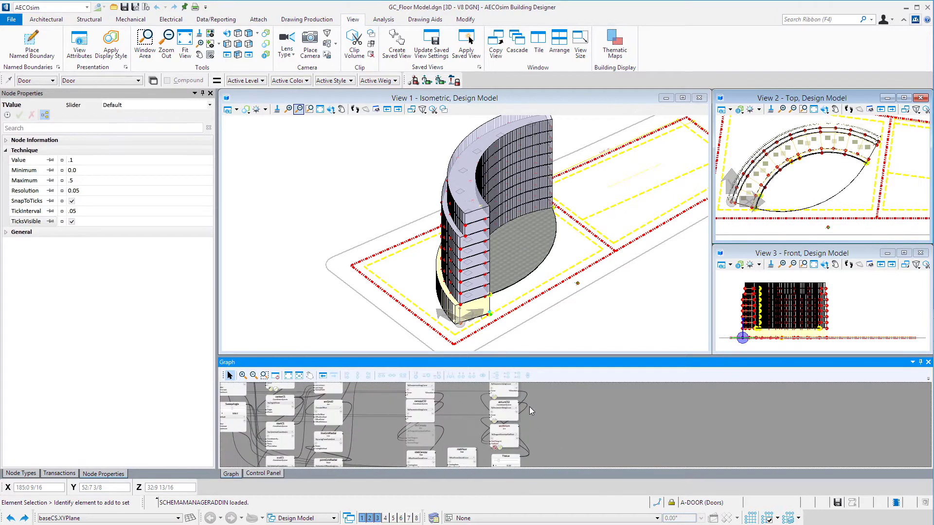
Change the T expression of the atriumCS2 node to 1-TValue so it mirrors atriumCS1 along the curve.
{"action": "mouse_move", "coordinate": [489, 432]}
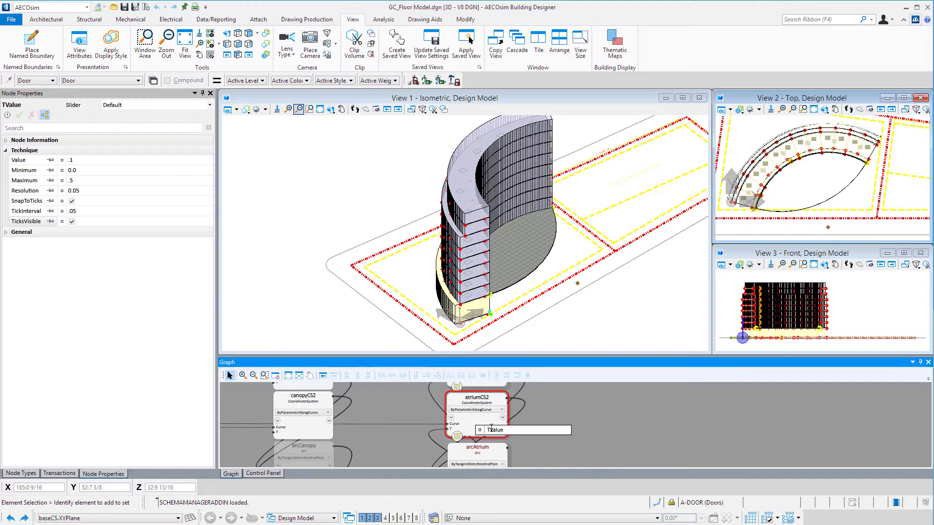
{"action": "type", "text": "1"}
{"action": "type", "text": "."}
{"action": "key", "text": "Return"}
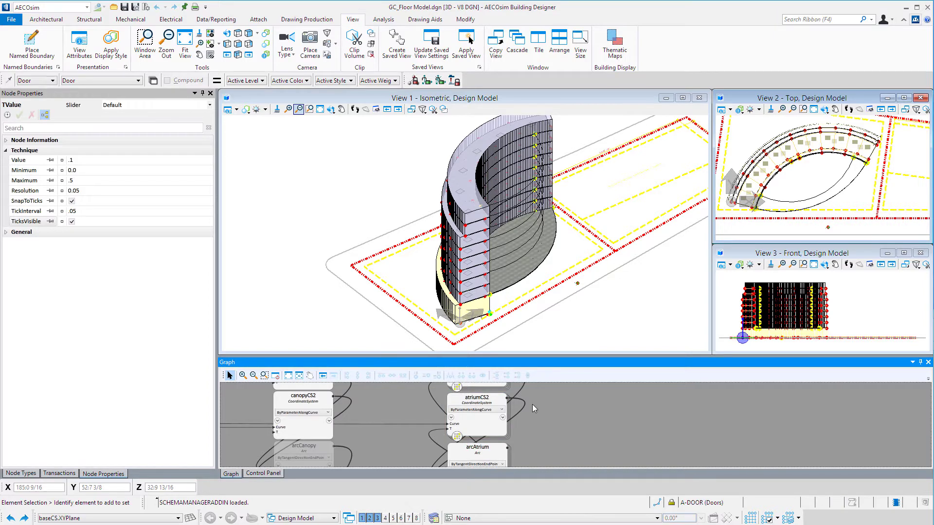
Test the atrium arcs with the TValue slider at 0.25 and settle on 0.15.
{"action": "scroll", "coordinate": [533, 405], "scroll_direction": "down", "scroll_amount": 5}
{"action": "scroll", "coordinate": [535, 428], "scroll_direction": "up", "scroll_amount": 5}
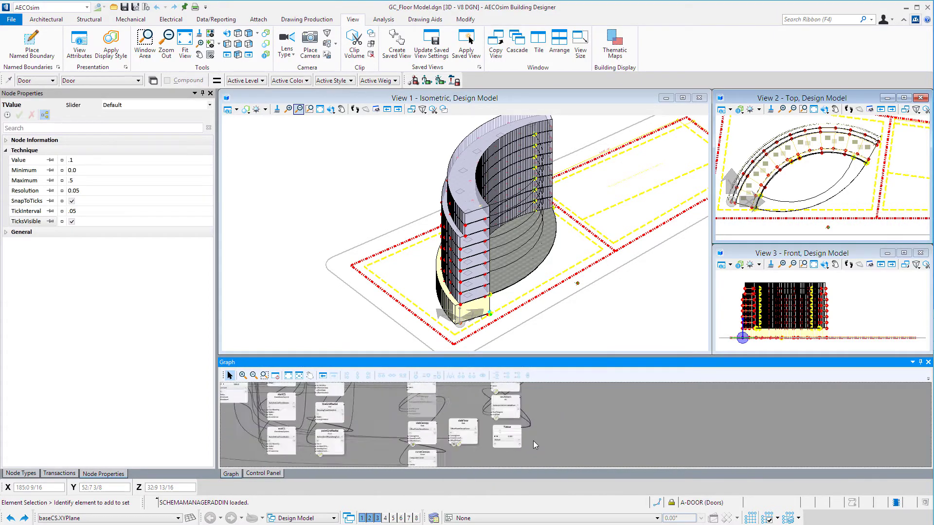
{"action": "left_click_drag", "start_coordinate": [450, 423], "coordinate": [470, 425]}
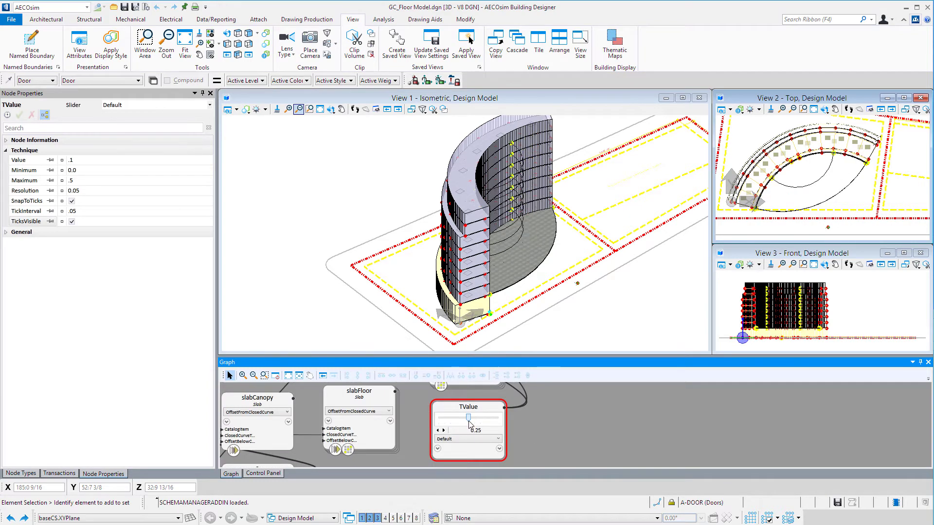
{"action": "left_click_drag", "start_coordinate": [470, 423], "coordinate": [458, 424]}
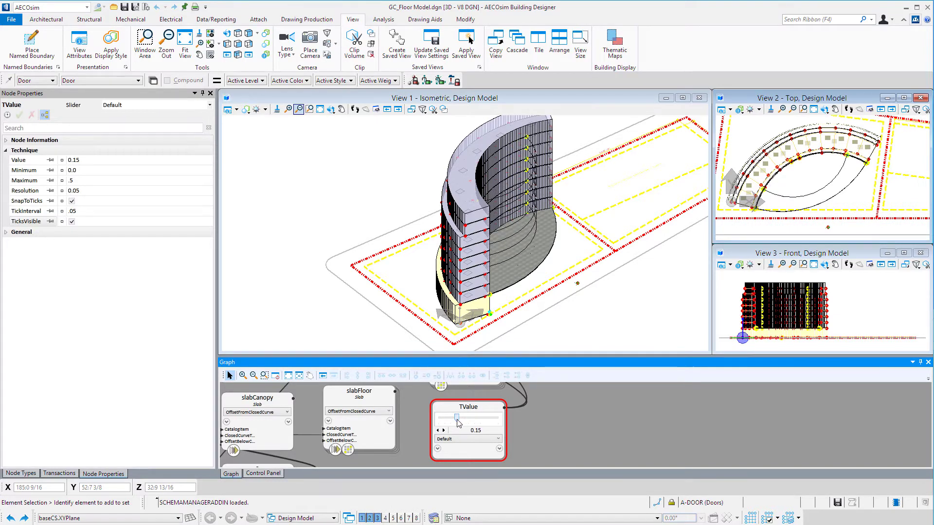
Record the atrium node changes as a new transaction.
{"action": "left_click", "coordinate": [65, 470]}
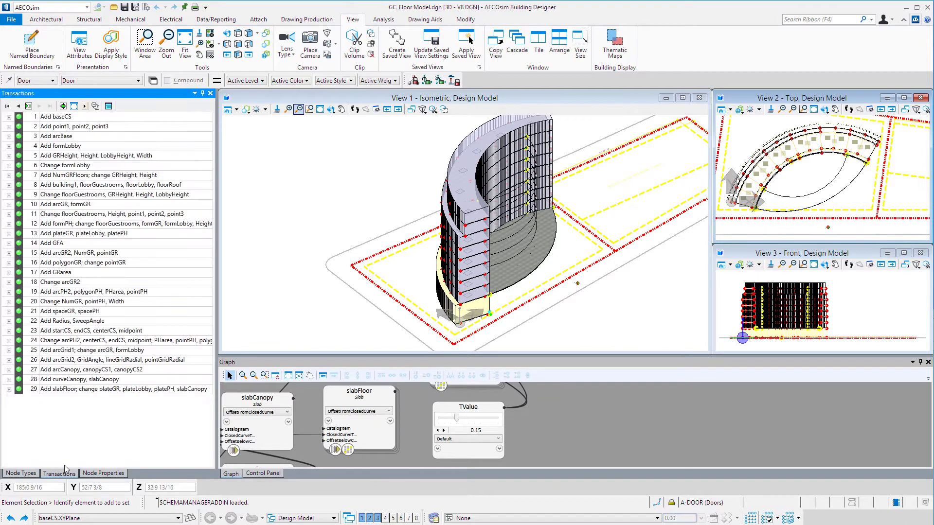
{"action": "left_click", "coordinate": [30, 108]}
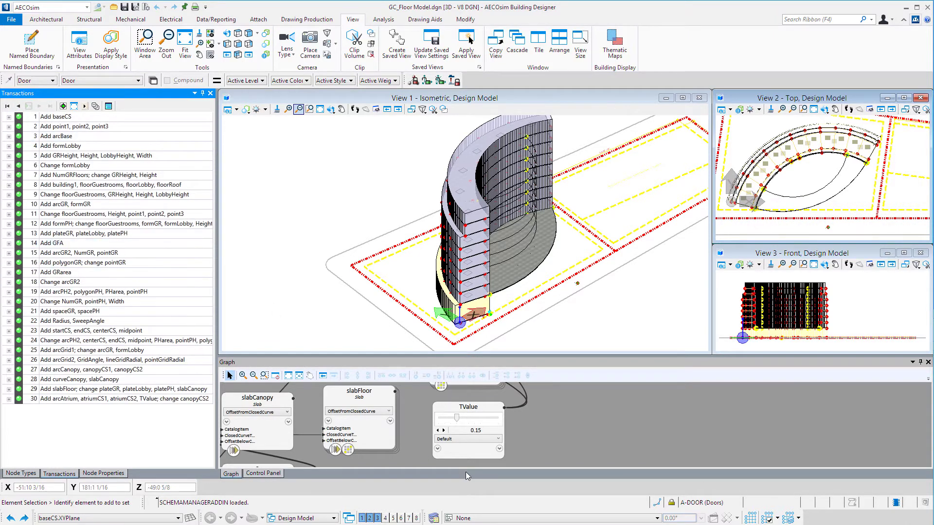
Add a BSplineSurface node to the graph directly below the TValue slider.
{"action": "left_click", "coordinate": [25, 474]}
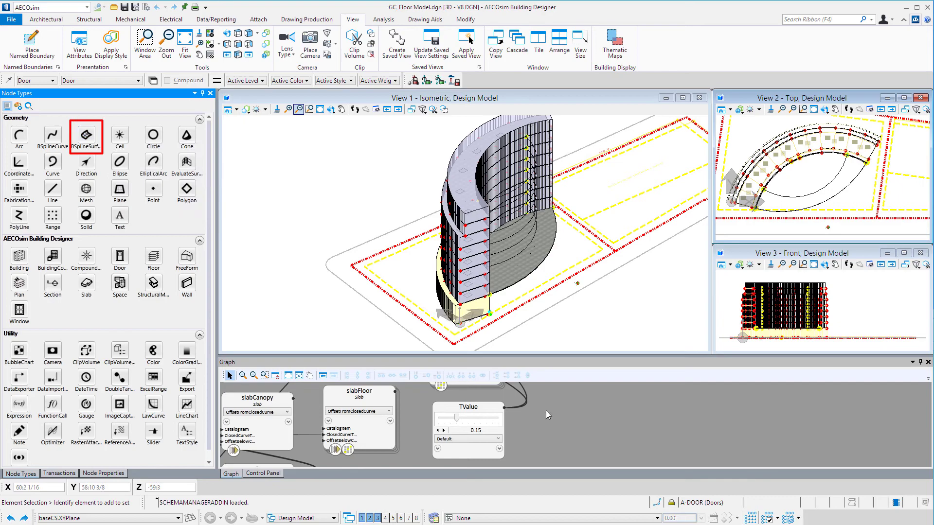
{"action": "scroll", "coordinate": [546, 411], "scroll_direction": "down", "scroll_amount": 3}
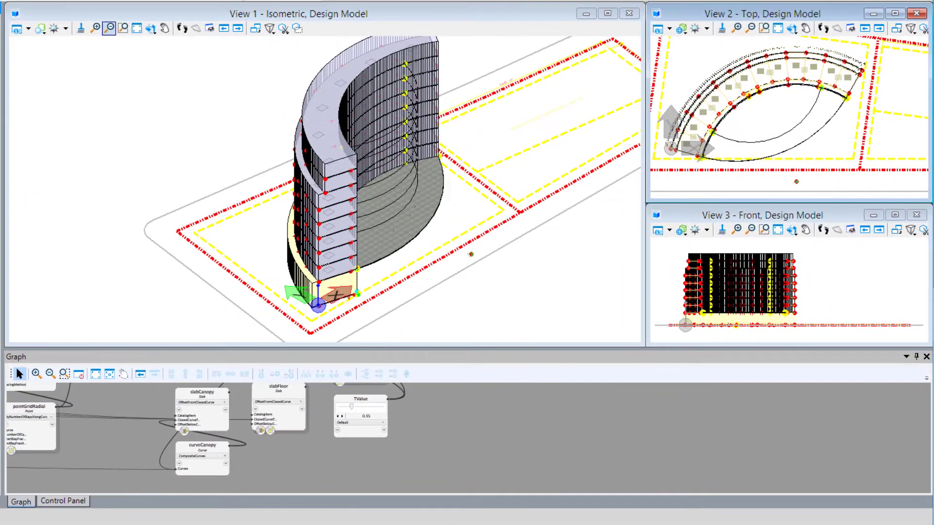
{"action": "left_click_drag", "start_coordinate": [81, 133], "coordinate": [481, 445]}
{"action": "left_click_drag", "start_coordinate": [350, 466], "coordinate": [365, 463]}
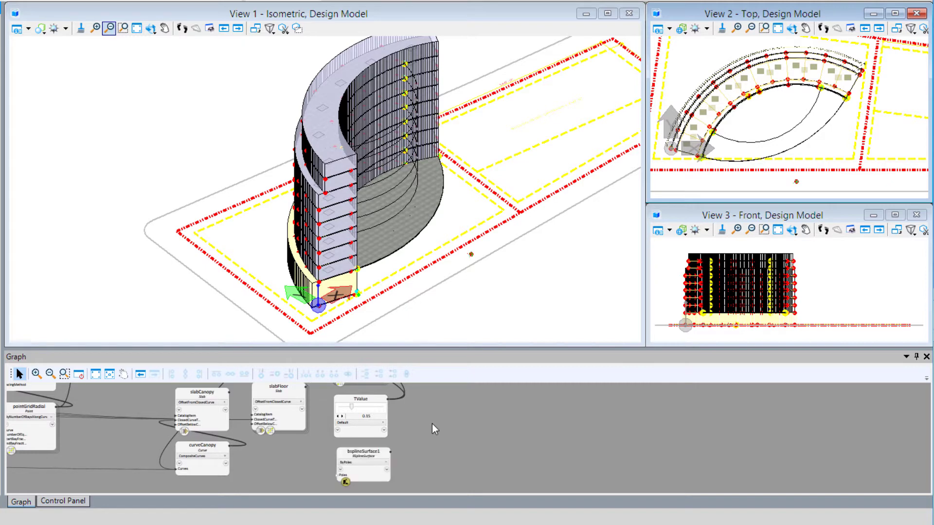
Rename the new BSplineSurface node as surfaceAtrium.
{"action": "left_click", "coordinate": [367, 456]}
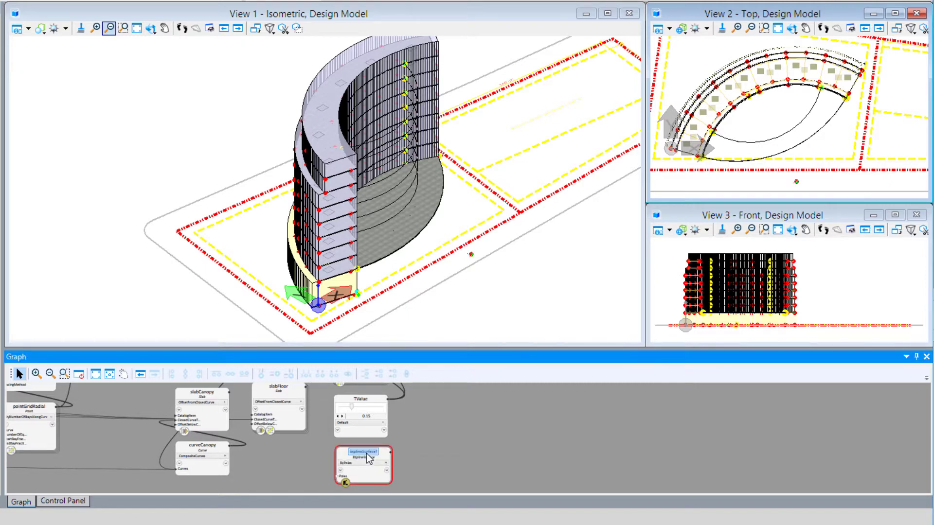
{"action": "key", "text": "BackSpace"}
{"action": "type", "text": "surfaceAtrium"}
{"action": "key", "text": "Return"}
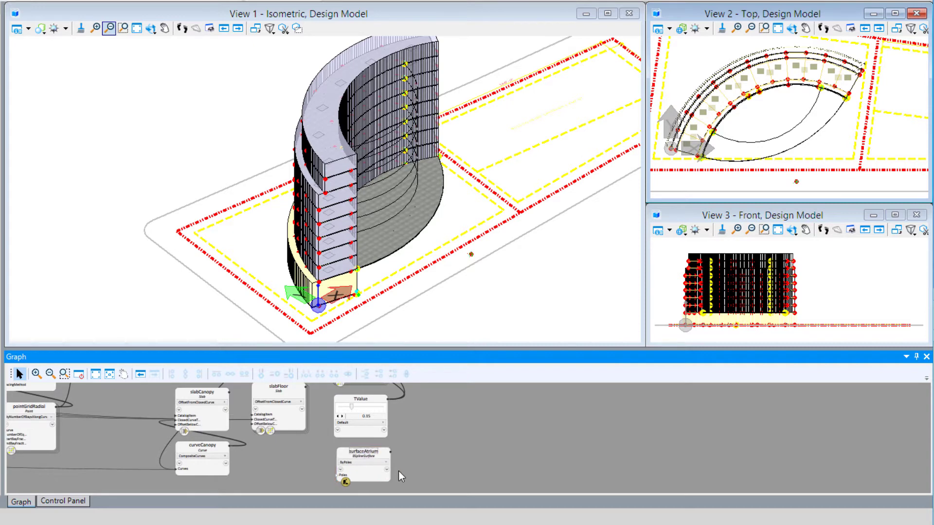
Set the surfaceAtrium node's technique to LoftCurves.
{"action": "scroll", "coordinate": [398, 471], "scroll_direction": "up", "scroll_amount": 3}
{"action": "left_click", "coordinate": [331, 456]}
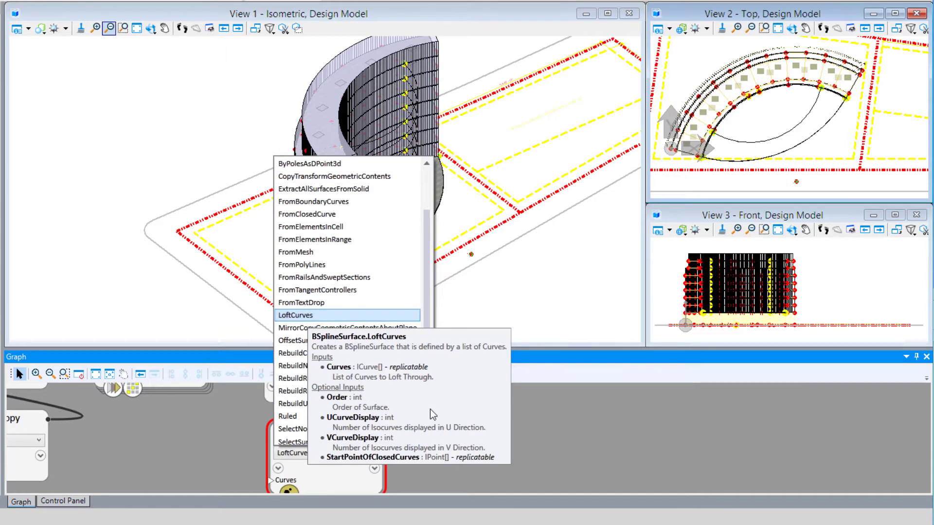
{"action": "key", "text": "Return"}
{"action": "scroll", "coordinate": [298, 466], "scroll_direction": "up", "scroll_amount": 3}
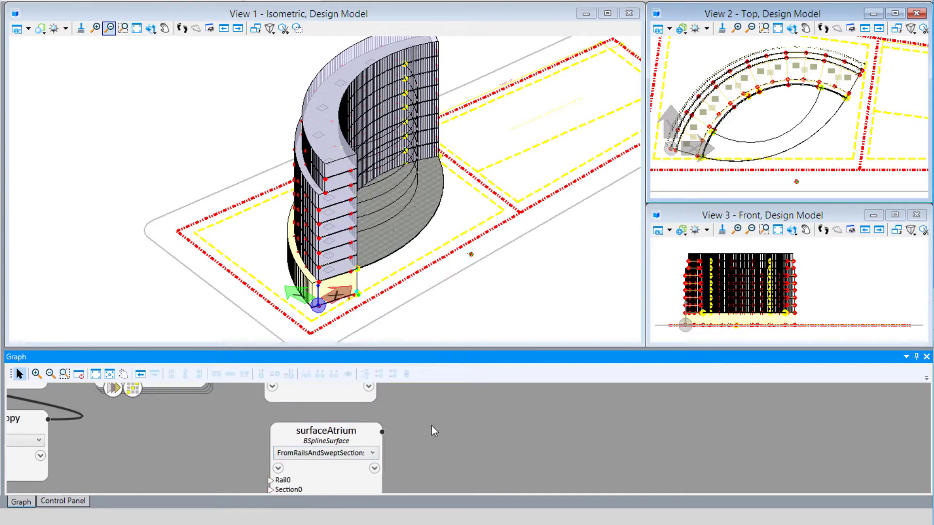
{"action": "left_click", "coordinate": [324, 453]}
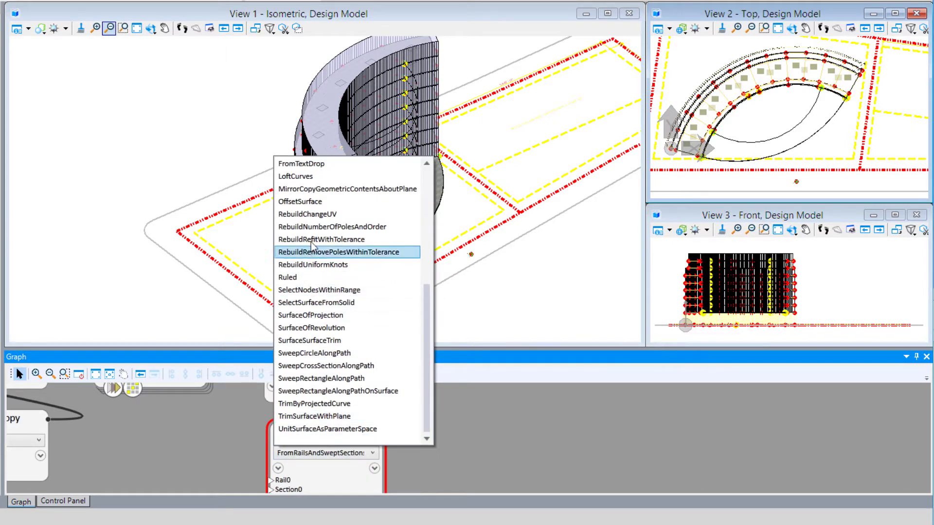
{"action": "key", "text": "Return"}
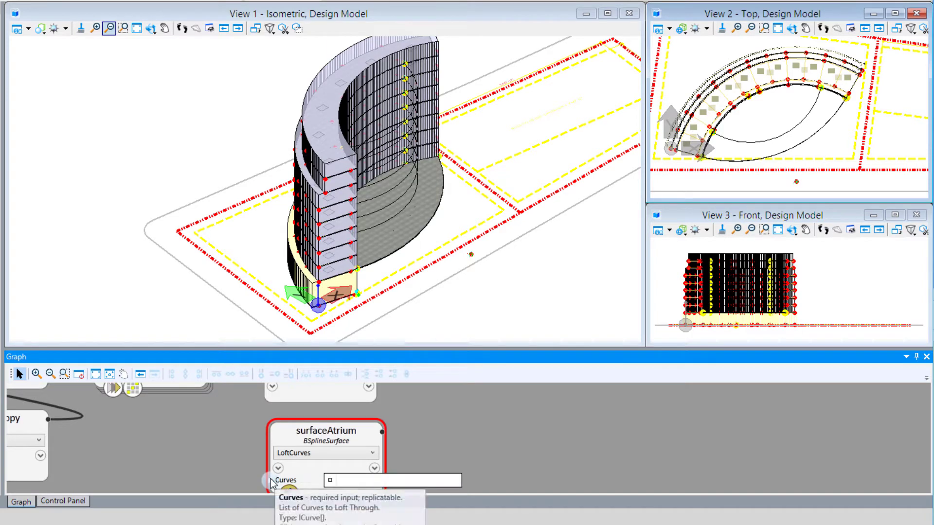
Wire the arcAtrium node's output into the Curves input of surfaceAtrium.
{"action": "left_click_drag", "start_coordinate": [281, 485], "coordinate": [428, 464]}
{"action": "scroll", "coordinate": [430, 459], "scroll_direction": "down", "scroll_amount": 4}
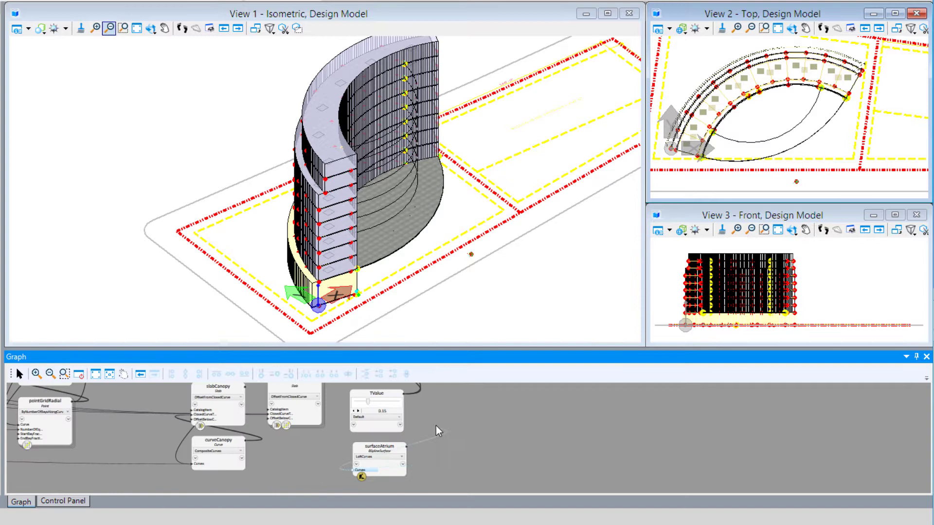
{"action": "scroll", "coordinate": [404, 471], "scroll_direction": "down", "scroll_amount": 3}
{"action": "left_click_drag", "start_coordinate": [436, 425], "coordinate": [421, 398]}
{"action": "scroll", "coordinate": [422, 399], "scroll_direction": "up", "scroll_amount": 5}
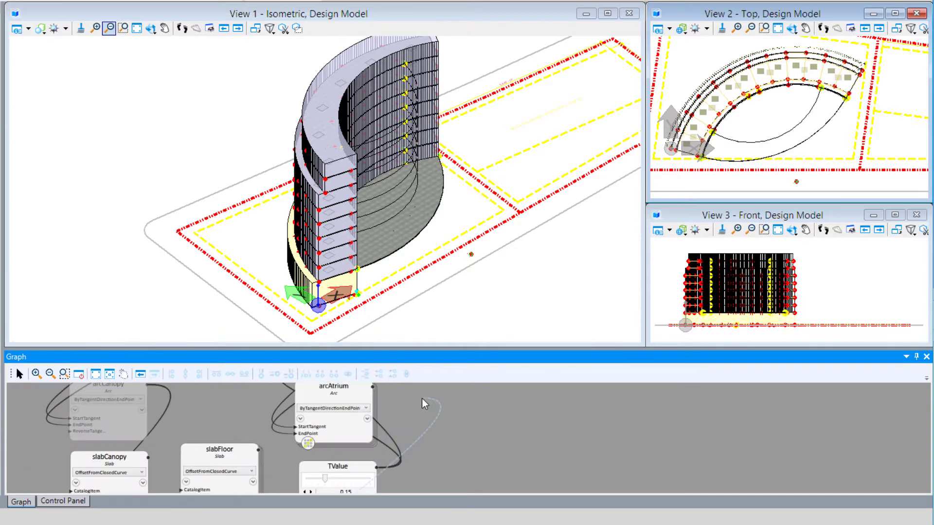
{"action": "scroll", "coordinate": [422, 399], "scroll_direction": "down", "scroll_amount": 3}
{"action": "scroll", "coordinate": [404, 393], "scroll_direction": "up", "scroll_amount": 3}
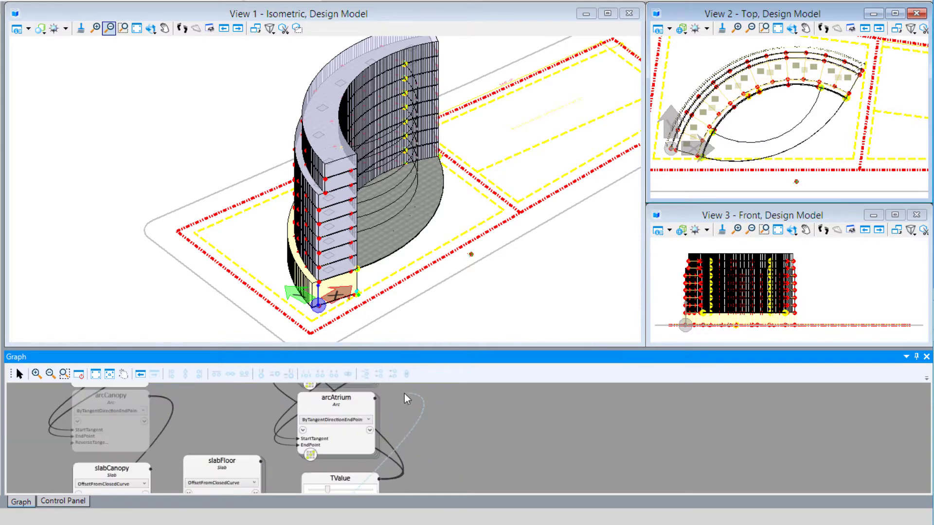
{"action": "left_click", "coordinate": [364, 402]}
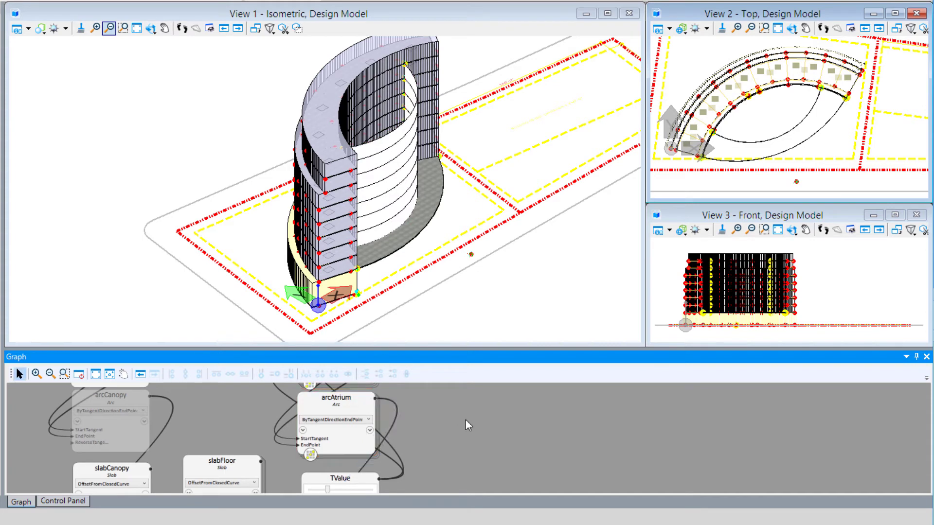
{"action": "scroll", "coordinate": [457, 413], "scroll_direction": "down", "scroll_amount": 3}
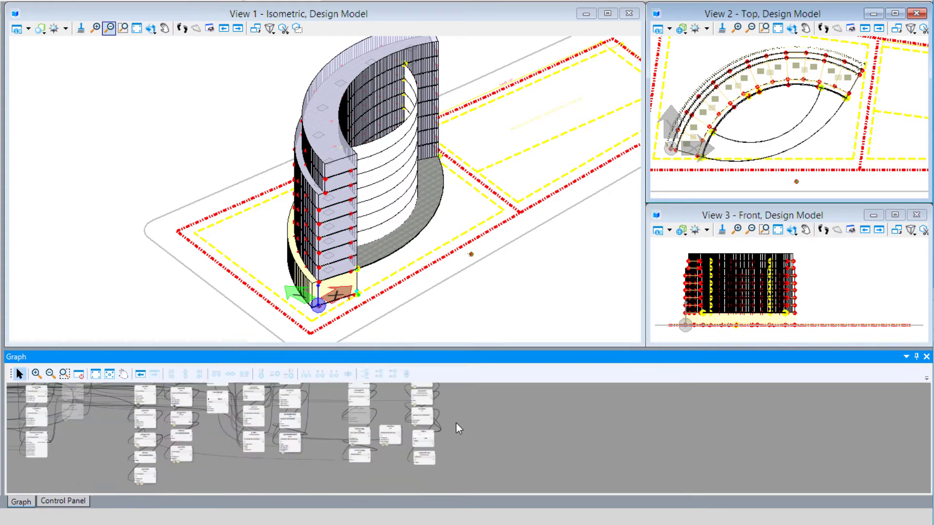
Assign the CurtainWall part matl_CurtainWall_Glazing to the surfaceAtrium node.
{"action": "scroll", "coordinate": [460, 460], "scroll_direction": "up", "scroll_amount": 3}
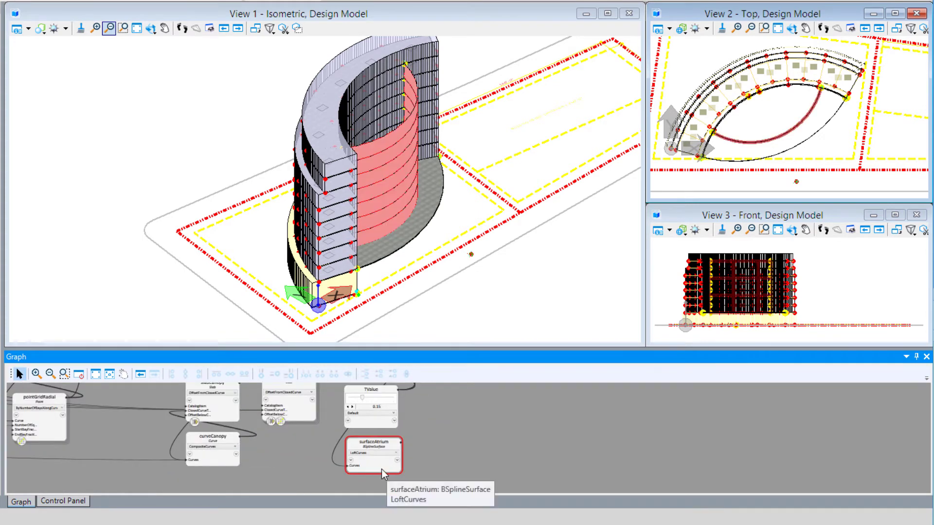
{"action": "left_click", "coordinate": [473, 472]}
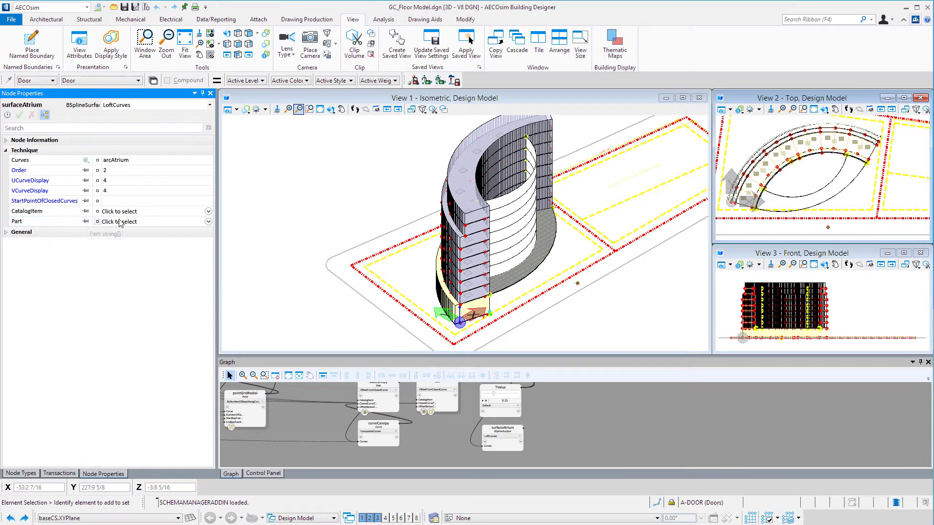
{"action": "left_click", "coordinate": [209, 222]}
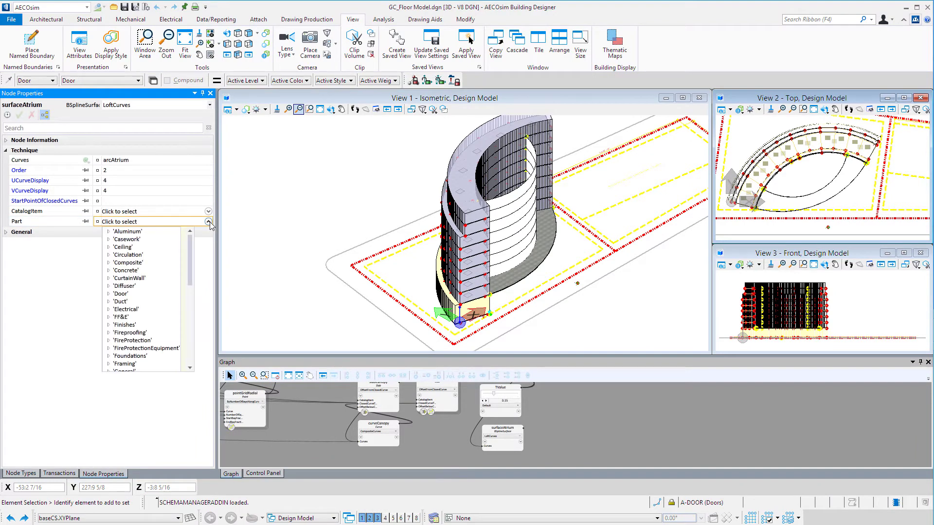
{"action": "left_click", "coordinate": [109, 280]}
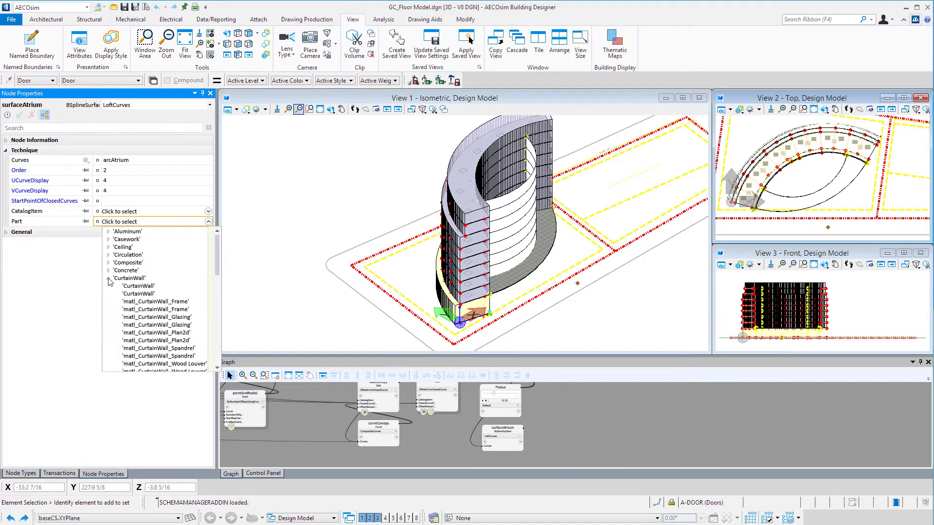
{"action": "left_click", "coordinate": [149, 318]}
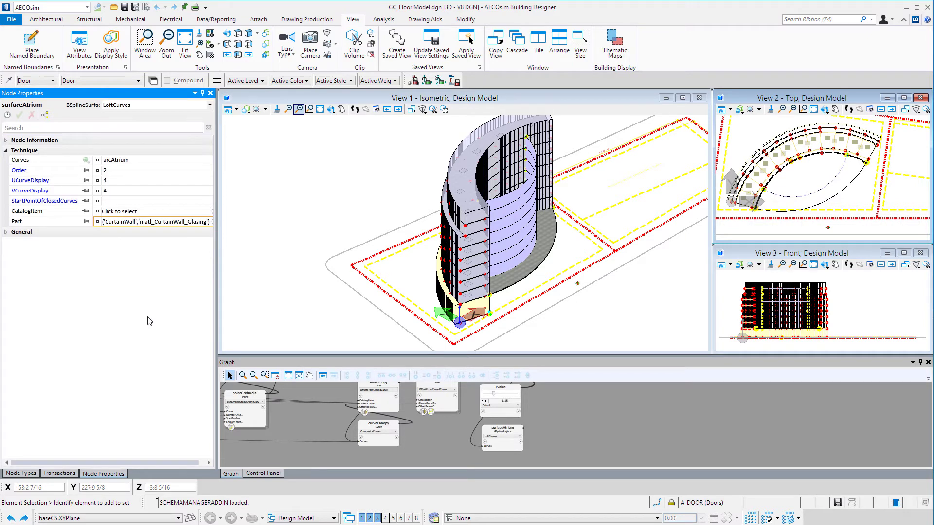
Set the atrium surface's transparency to .3 in its general properties.
{"action": "left_click", "coordinate": [6, 233]}
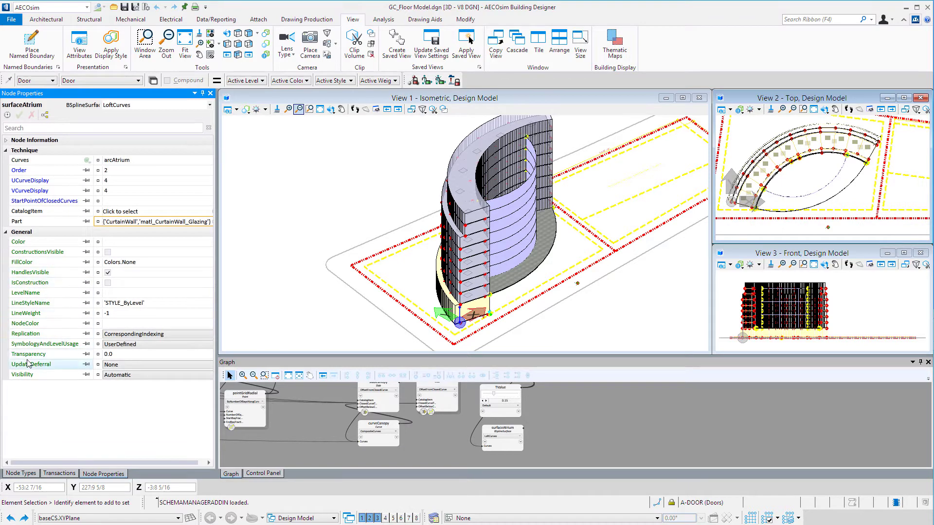
{"action": "left_click", "coordinate": [117, 356]}
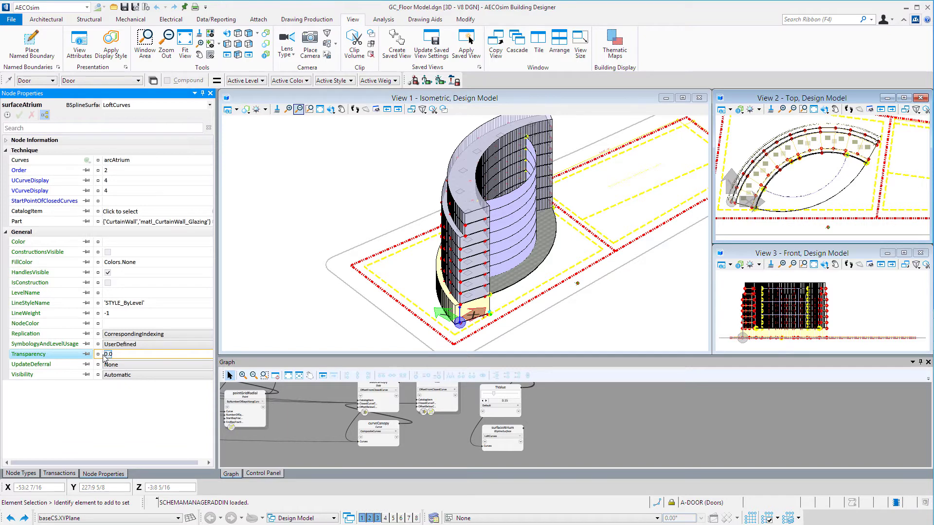
{"action": "type", "text": ".3"}
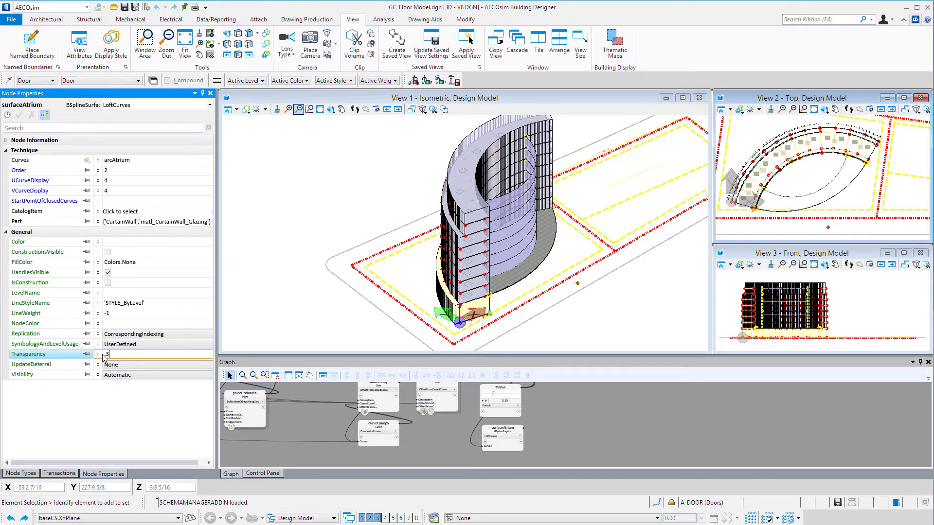
{"action": "key", "text": "Tab"}
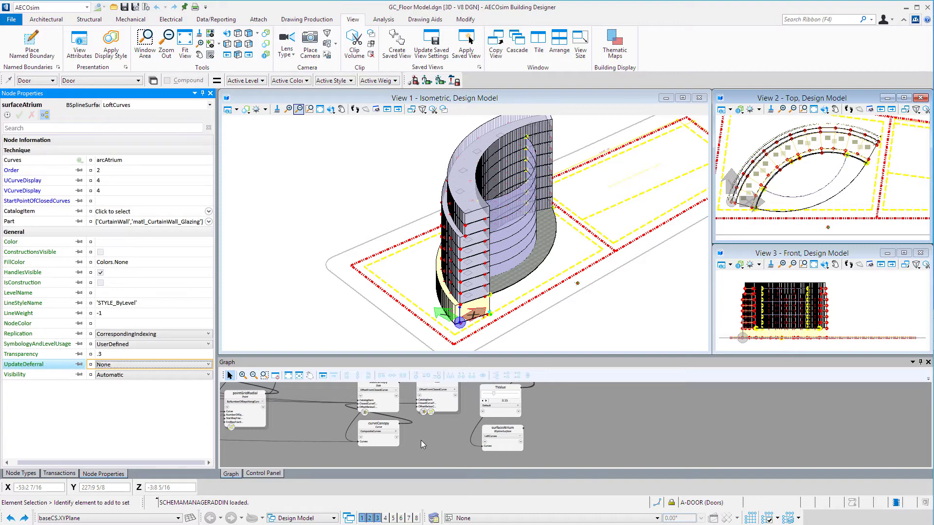
Record the atrium surface changes as a new transaction.
{"action": "middle_click_drag", "start_coordinate": [421, 440], "coordinate": [323, 450]}
{"action": "left_click", "coordinate": [67, 471]}
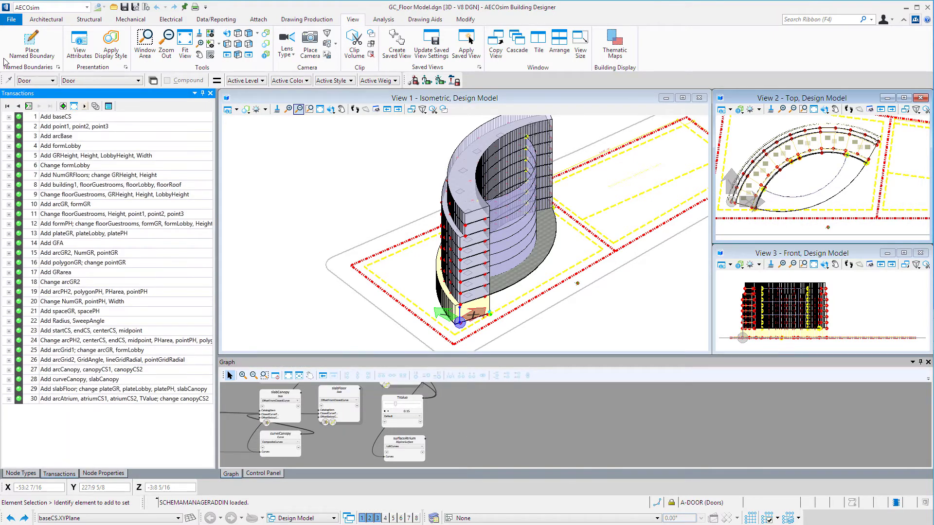
{"action": "left_click", "coordinate": [29, 106]}
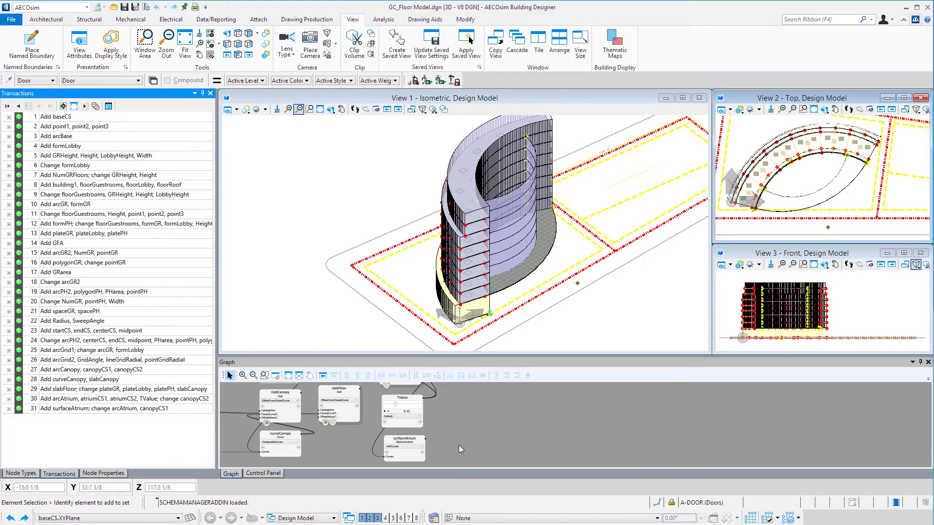
Add a Slab node to the graph directly below the curveCanopy node.
{"action": "scroll", "coordinate": [457, 446], "scroll_direction": "down", "scroll_amount": 5}
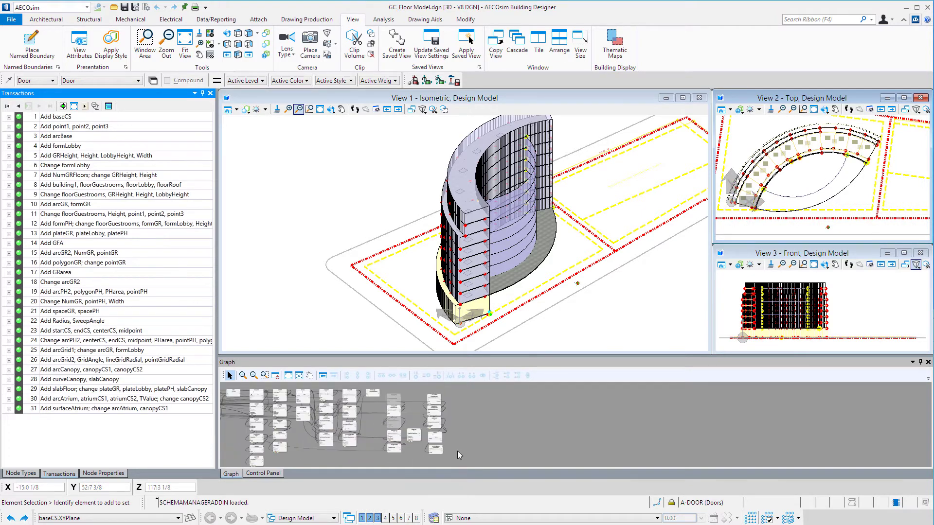
{"action": "left_click", "coordinate": [21, 473]}
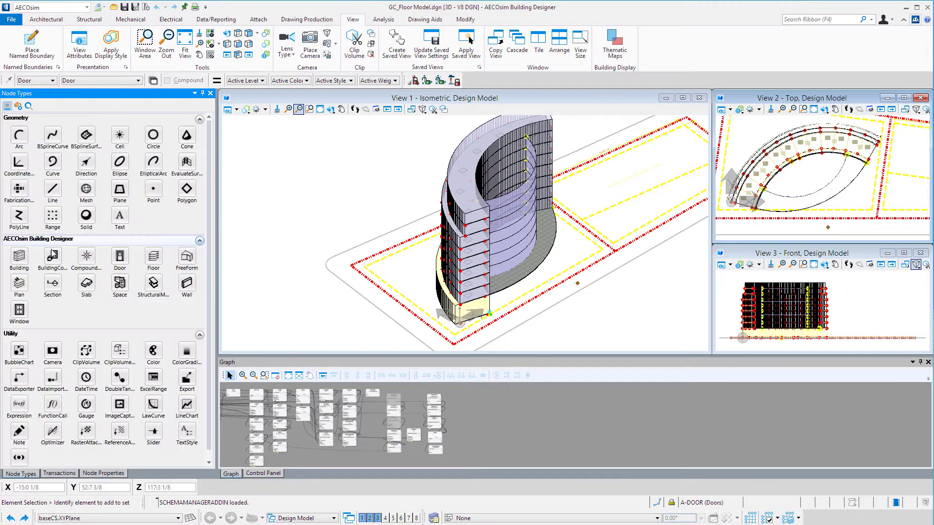
{"action": "left_click_drag", "start_coordinate": [87, 286], "coordinate": [394, 467]}
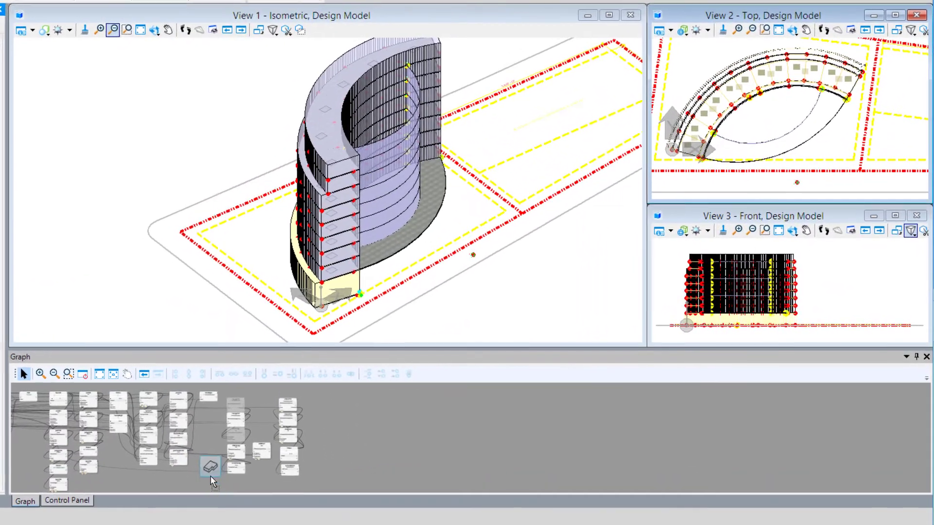
{"action": "left_click_drag", "start_coordinate": [232, 487], "coordinate": [251, 475]}
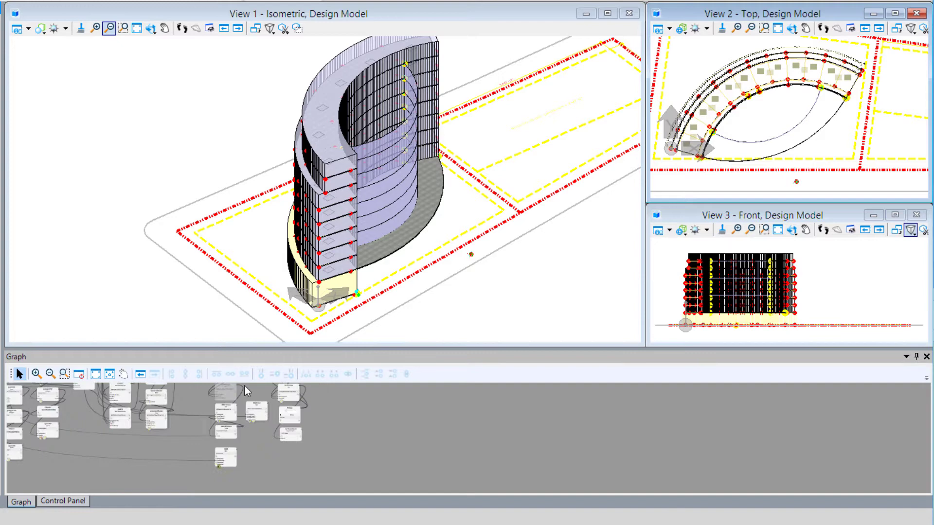
Rename the new Slab node as slabCanopy2.
{"action": "scroll", "coordinate": [245, 466], "scroll_direction": "up", "scroll_amount": 3}
{"action": "left_click", "coordinate": [200, 432]}
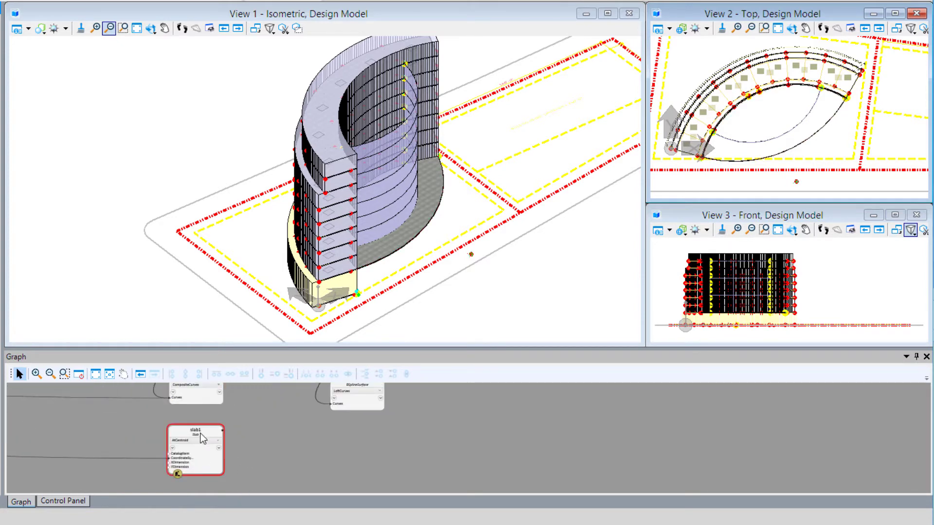
{"action": "left_click", "coordinate": [199, 431]}
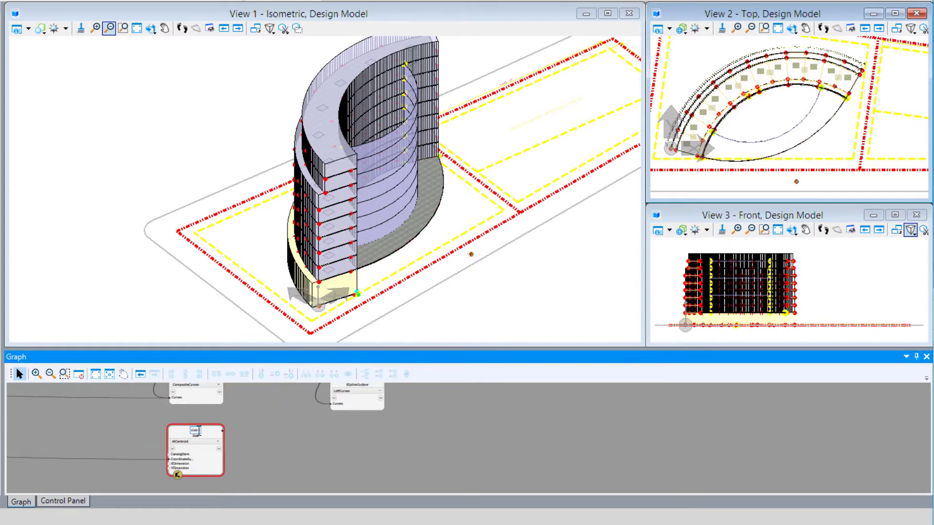
{"action": "type", "text": "slabCanopy2"}
{"action": "key", "text": "Return"}
Change the slabCanopy2 node's technique to Cut.
{"action": "scroll", "coordinate": [255, 430], "scroll_direction": "up", "scroll_amount": 2}
{"action": "left_click", "coordinate": [255, 431]}
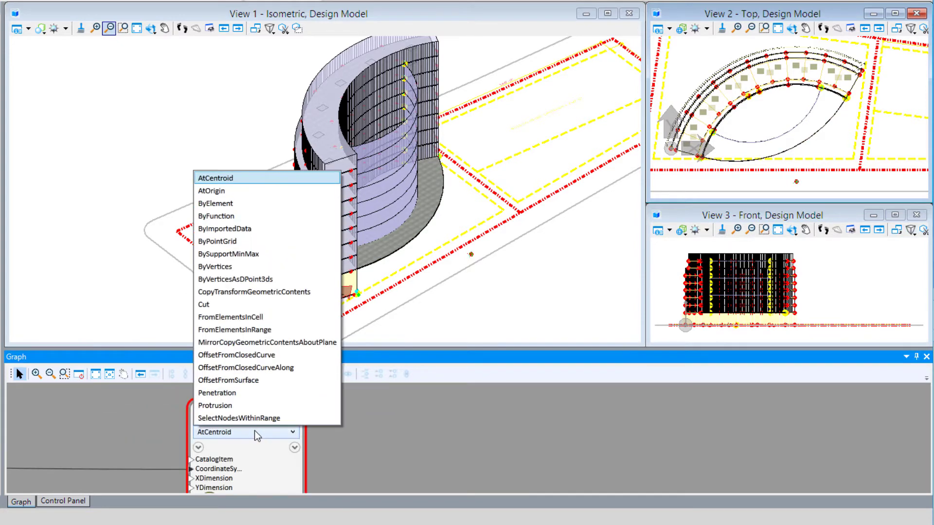
{"action": "left_click", "coordinate": [214, 306]}
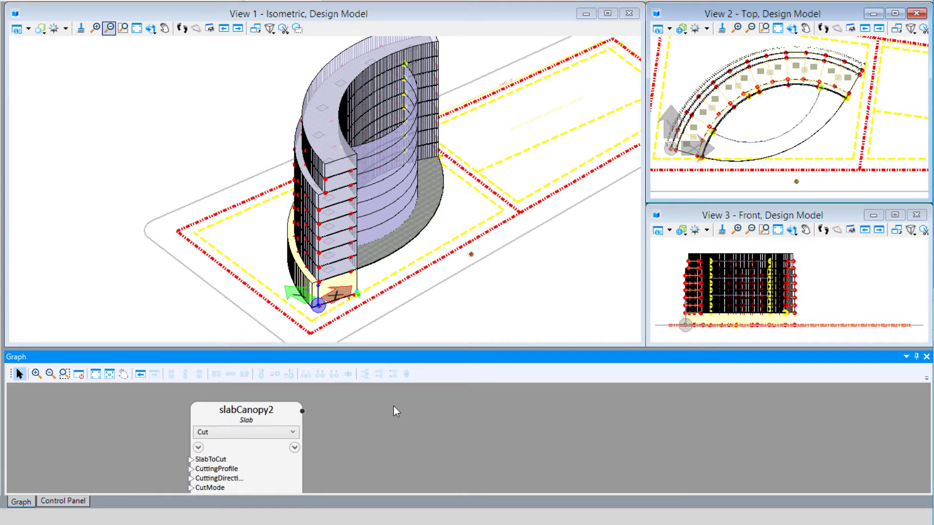
Wire the slabCanopy node's output into the SlabToCut input of slabCanopy2.
{"action": "left_click", "coordinate": [191, 459]}
{"action": "scroll", "coordinate": [146, 477], "scroll_direction": "down", "scroll_amount": 2}
{"action": "scroll", "coordinate": [160, 483], "scroll_direction": "down", "scroll_amount": 1}
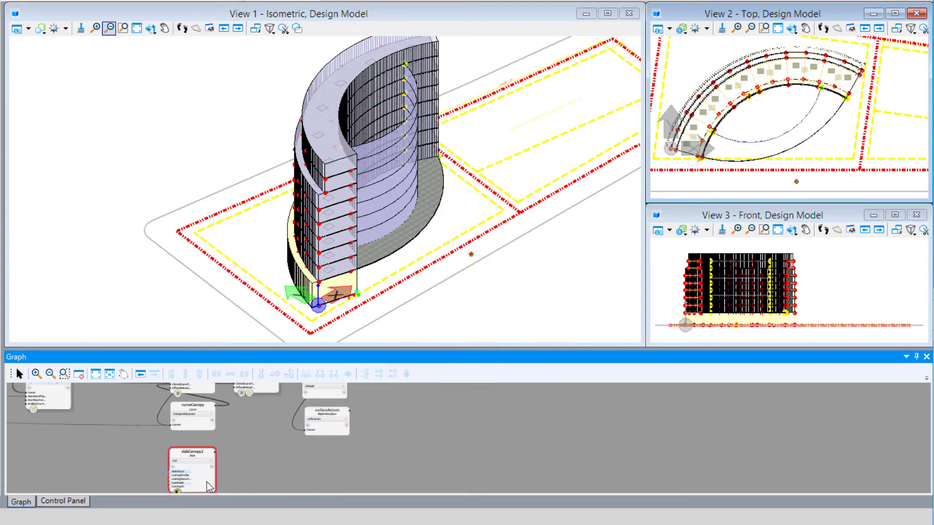
{"action": "scroll", "coordinate": [265, 462], "scroll_direction": "down", "scroll_amount": 1}
{"action": "scroll", "coordinate": [233, 392], "scroll_direction": "up", "scroll_amount": 2}
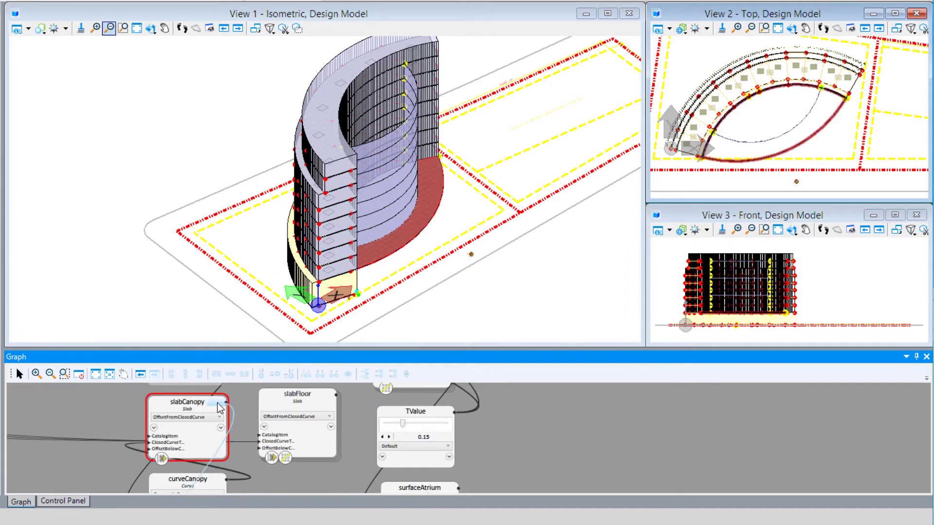
{"action": "left_click", "coordinate": [227, 402]}
{"action": "scroll", "coordinate": [243, 397], "scroll_direction": "down", "scroll_amount": 3}
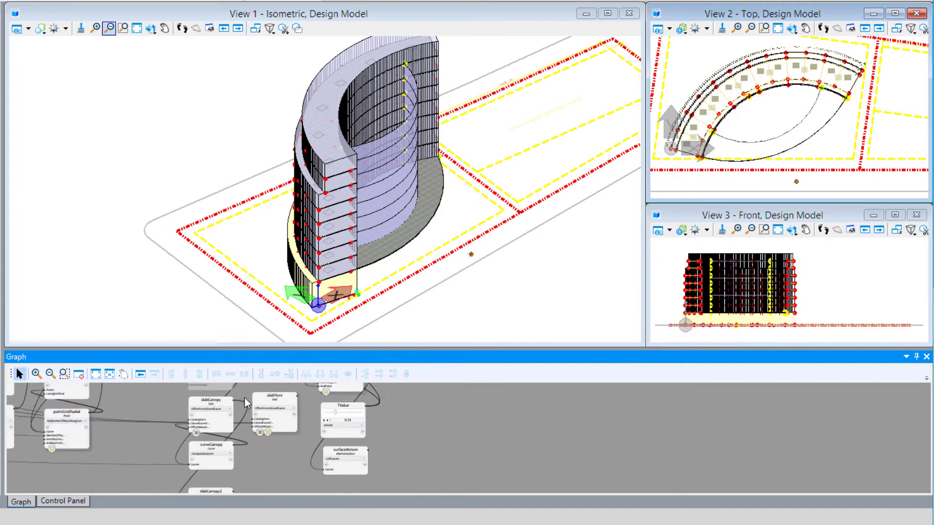
Wire the arcAtrium node's output into the CuttingProfile input of slabCanopy2, using only its first member, arcAtrium[0].
{"action": "scroll", "coordinate": [238, 480], "scroll_direction": "up", "scroll_amount": 1}
{"action": "scroll", "coordinate": [239, 480], "scroll_direction": "up", "scroll_amount": 3}
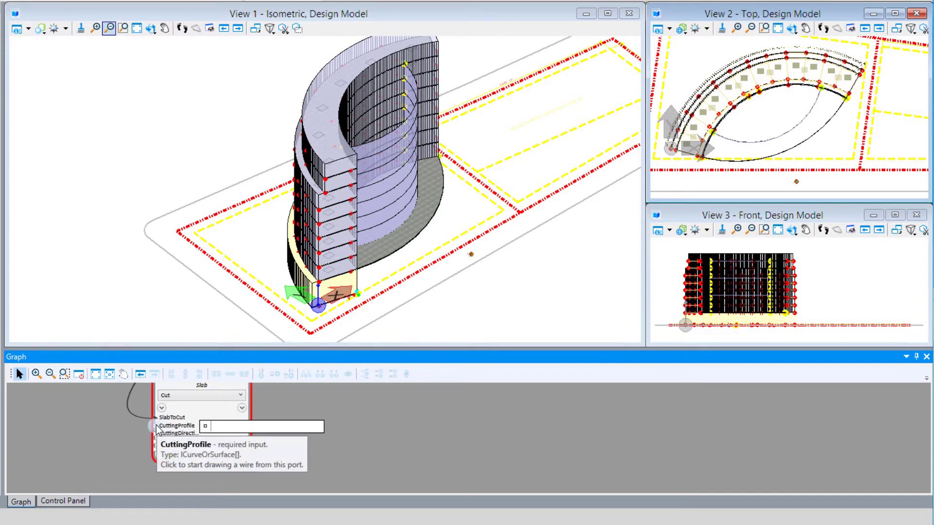
{"action": "left_click", "coordinate": [156, 426]}
{"action": "scroll", "coordinate": [285, 470], "scroll_direction": "down", "scroll_amount": 5}
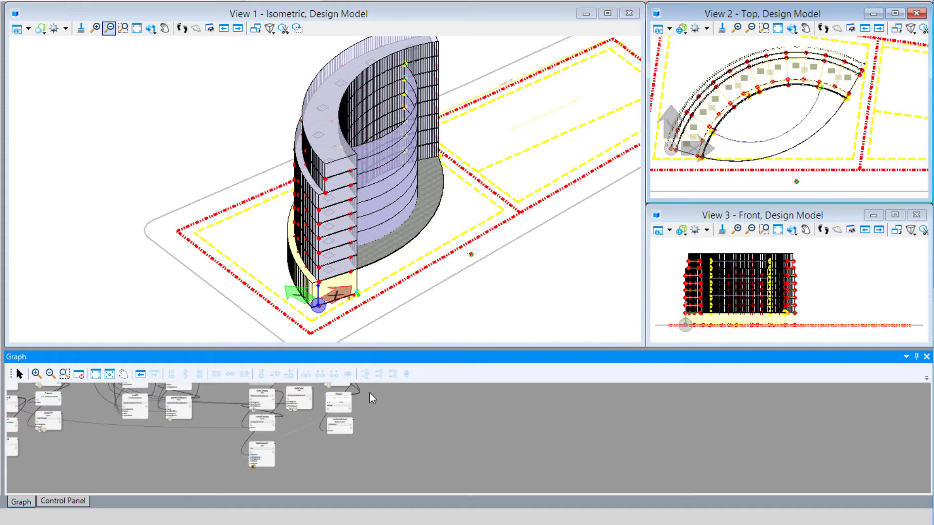
{"action": "scroll", "coordinate": [365, 398], "scroll_direction": "up", "scroll_amount": 2}
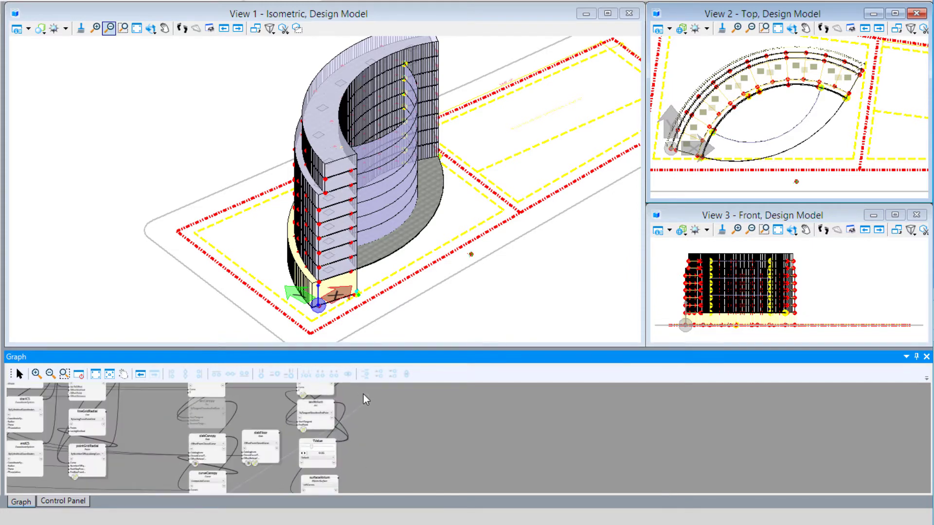
{"action": "scroll", "coordinate": [363, 394], "scroll_direction": "up", "scroll_amount": 4}
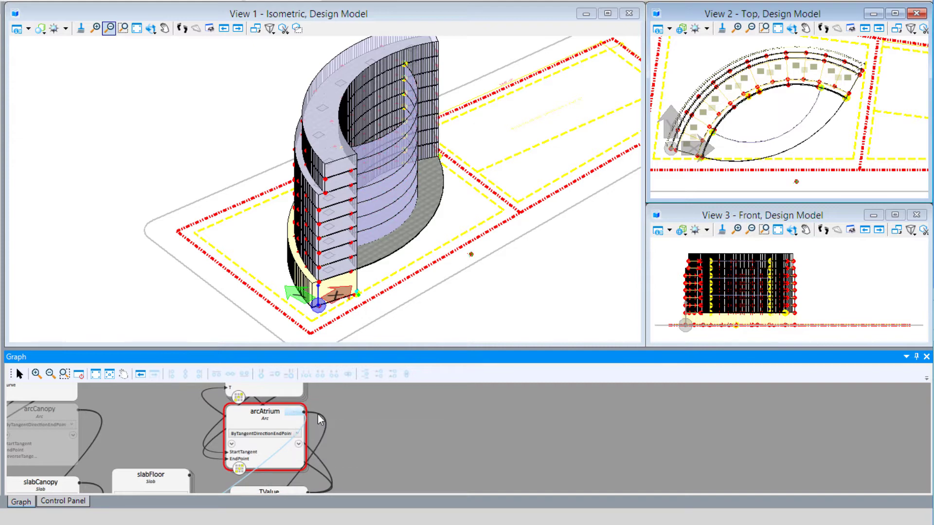
{"action": "scroll", "coordinate": [400, 408], "scroll_direction": "down", "scroll_amount": 5}
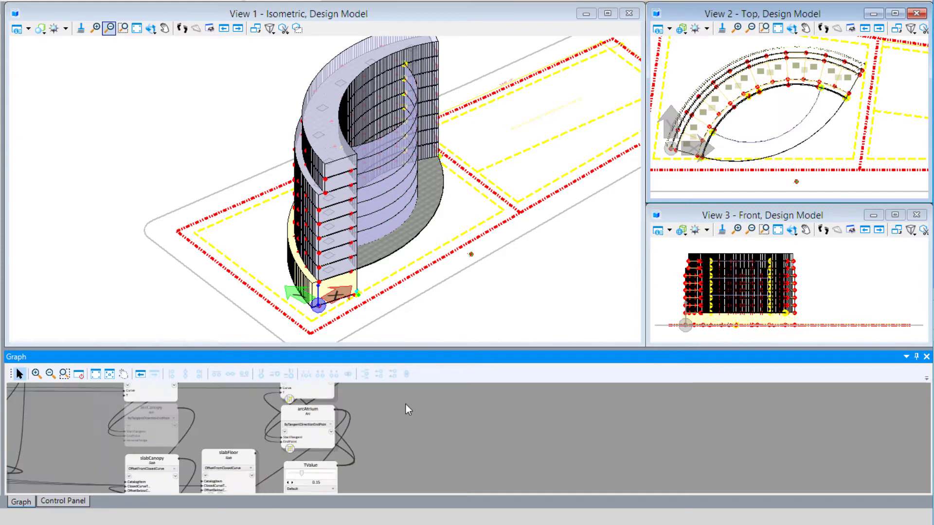
{"action": "scroll", "coordinate": [343, 465], "scroll_direction": "up", "scroll_amount": 5}
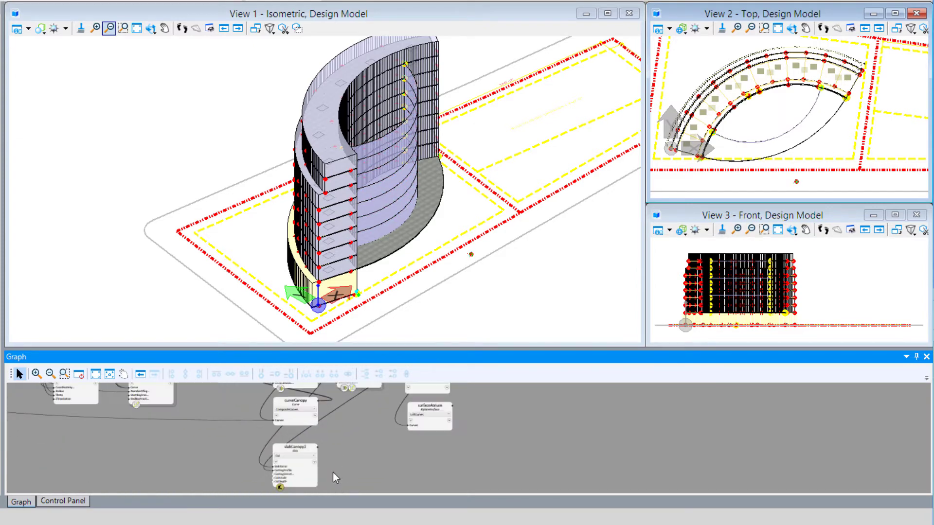
{"action": "mouse_move", "coordinate": [260, 466]}
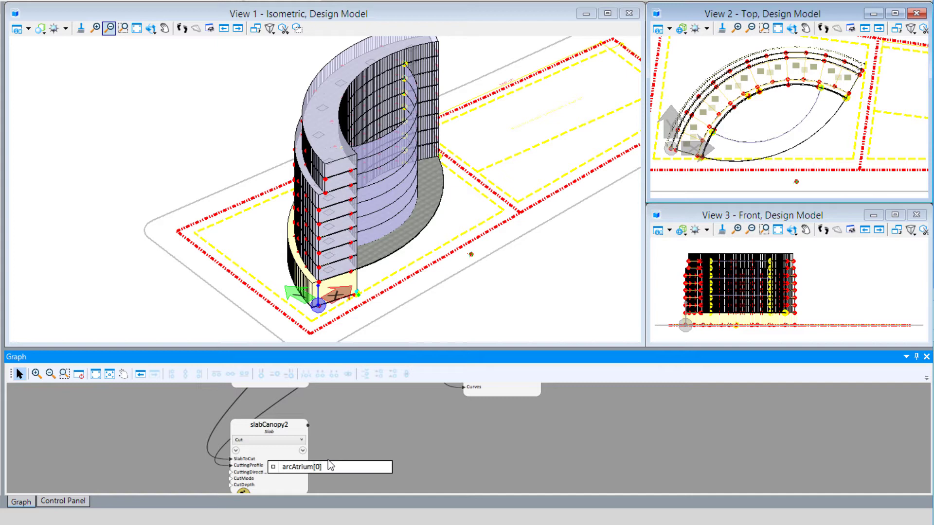
Set slabCanopy2's cutting direction to Both and its cut mode to Through.
{"action": "left_click", "coordinate": [294, 475]}
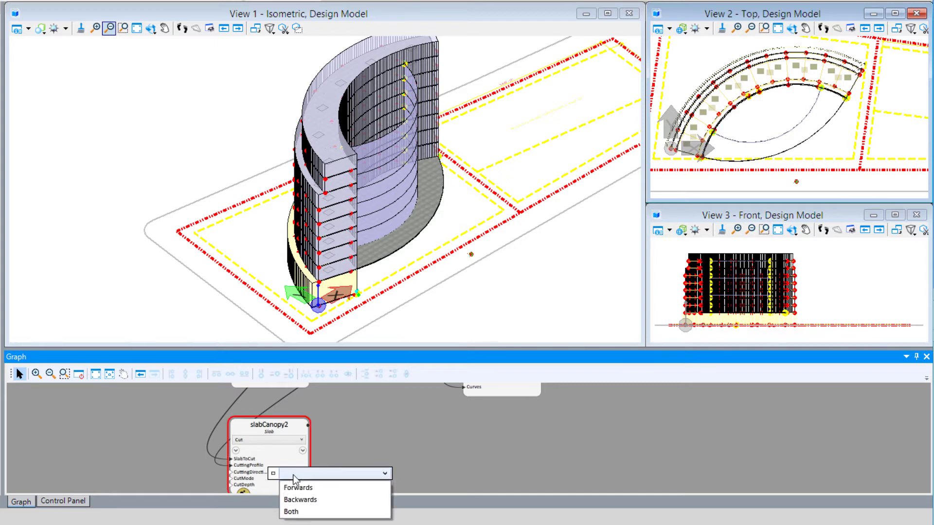
{"action": "left_click", "coordinate": [303, 513]}
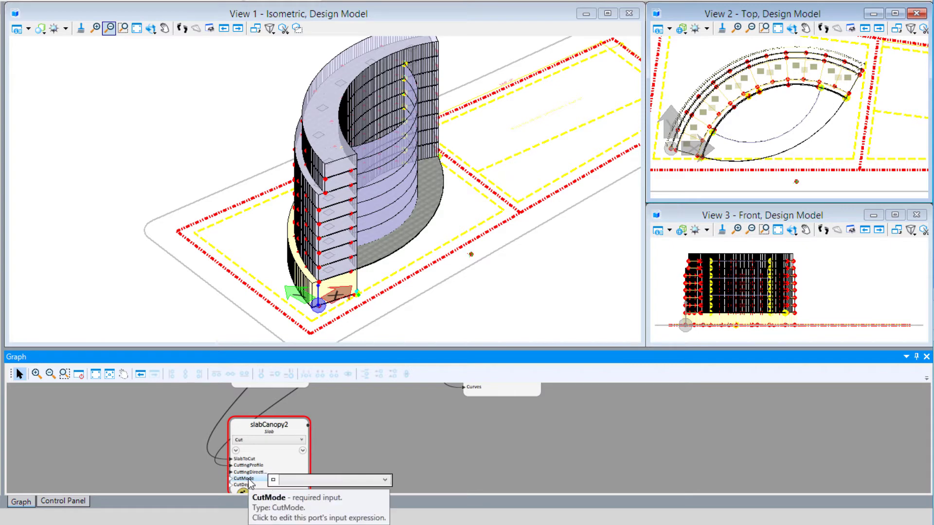
{"action": "left_click", "coordinate": [291, 480]}
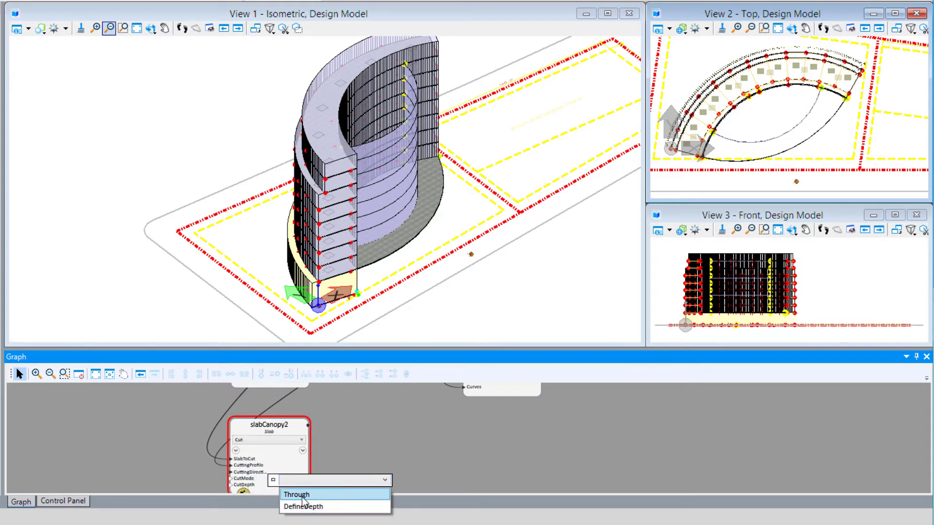
{"action": "left_click", "coordinate": [298, 494]}
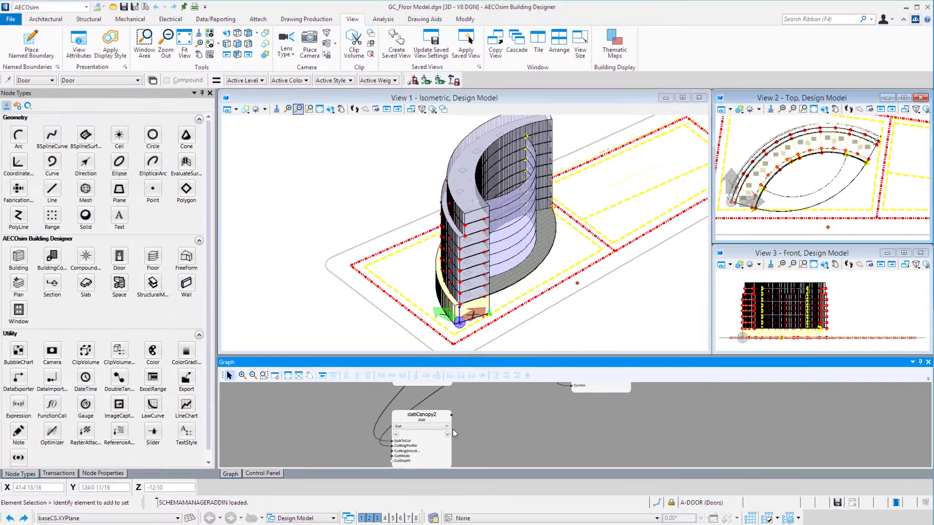
Record the slabCanopy2 node as a new graph transaction and inspect the cut canopy from a rotated 3D angle.
{"action": "left_click", "coordinate": [59, 473]}
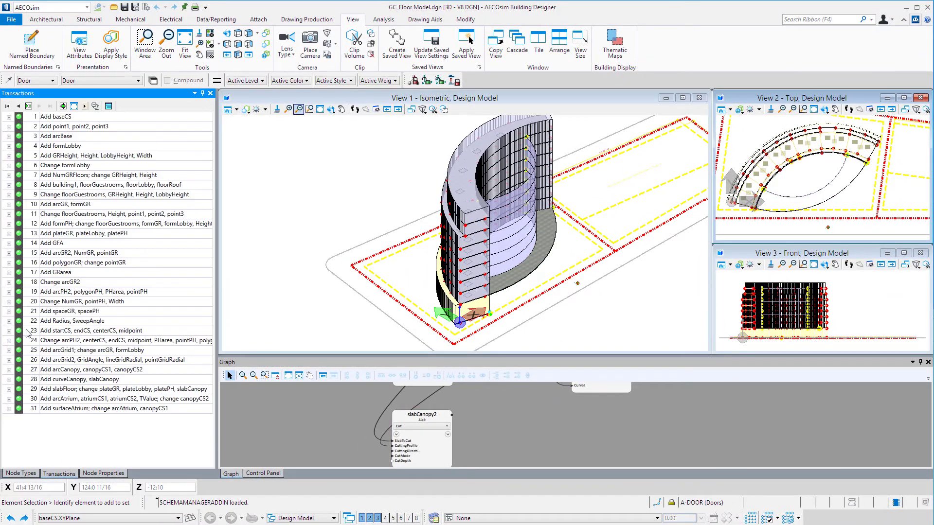
{"action": "left_click", "coordinate": [28, 105]}
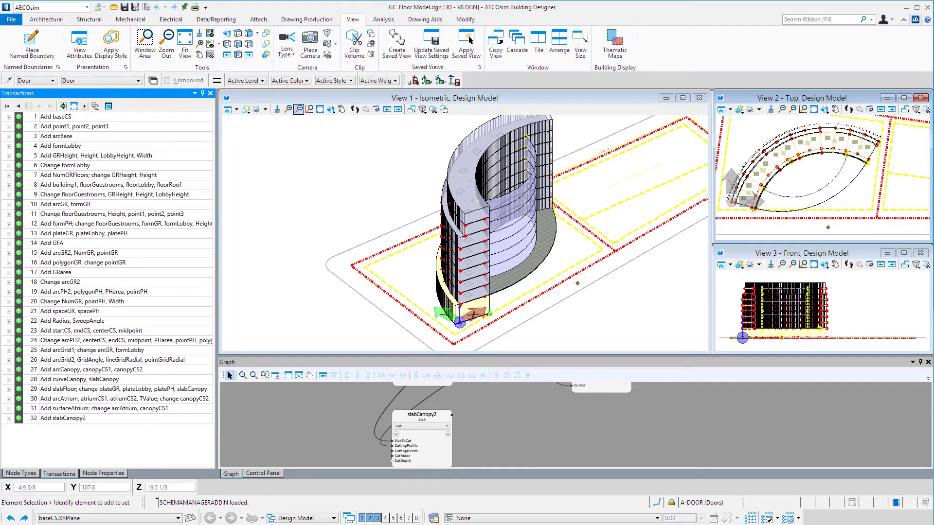
{"action": "left_click", "coordinate": [330, 109]}
{"action": "left_click", "coordinate": [330, 109]}
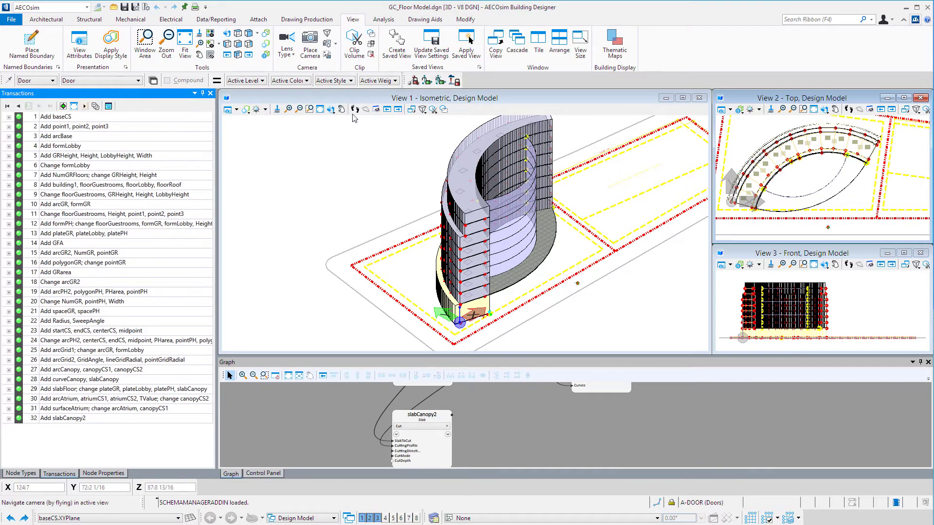
{"action": "left_click", "coordinate": [521, 247]}
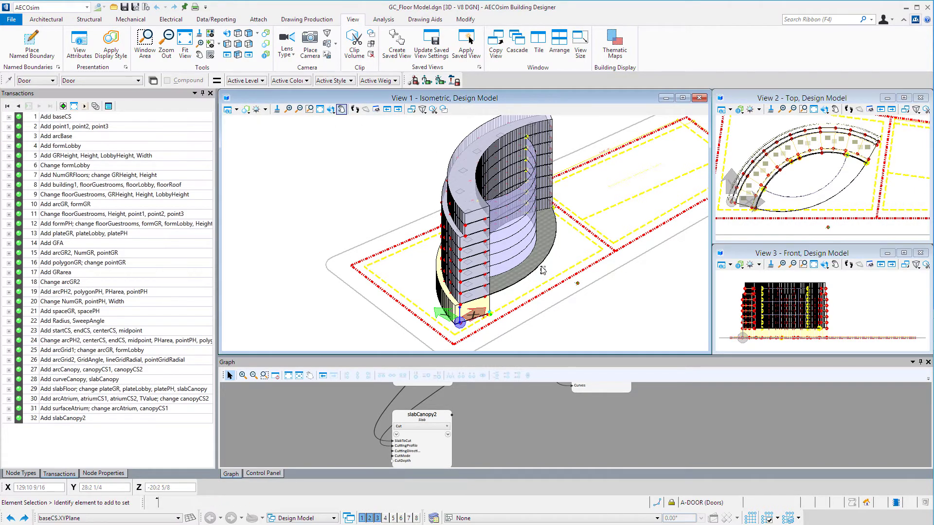
{"action": "left_click", "coordinate": [330, 110]}
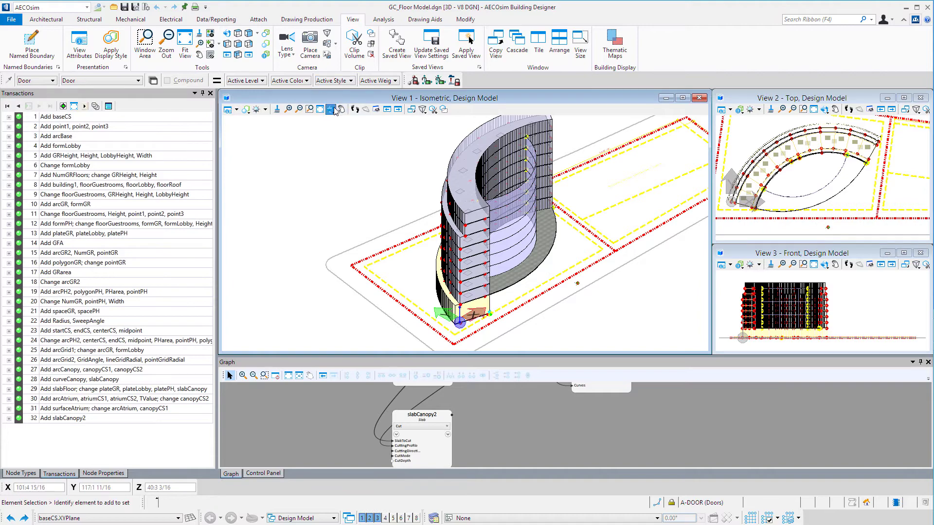
{"action": "left_click", "coordinate": [562, 264]}
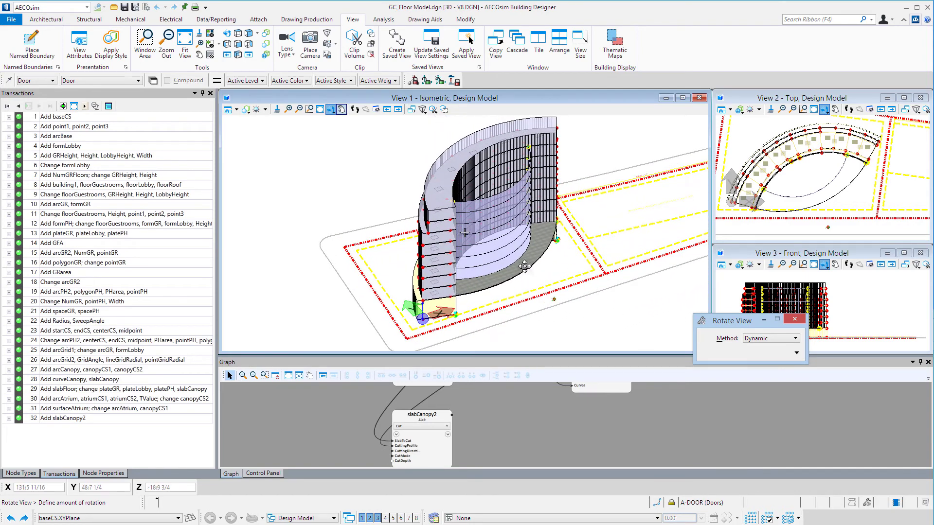
{"action": "left_click", "coordinate": [604, 224]}
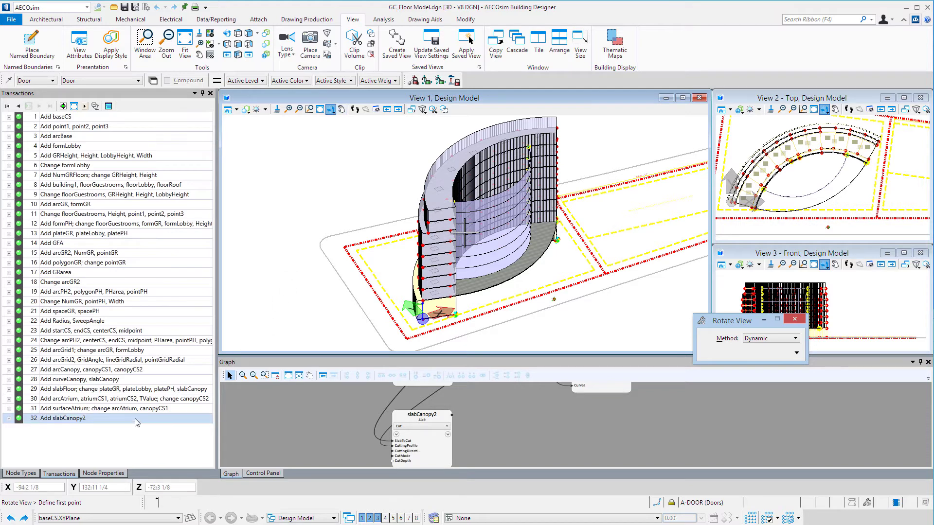
Add a Wall node to the graph beside slabCanopy2 and rename it wallLobby.
{"action": "left_click", "coordinate": [20, 474]}
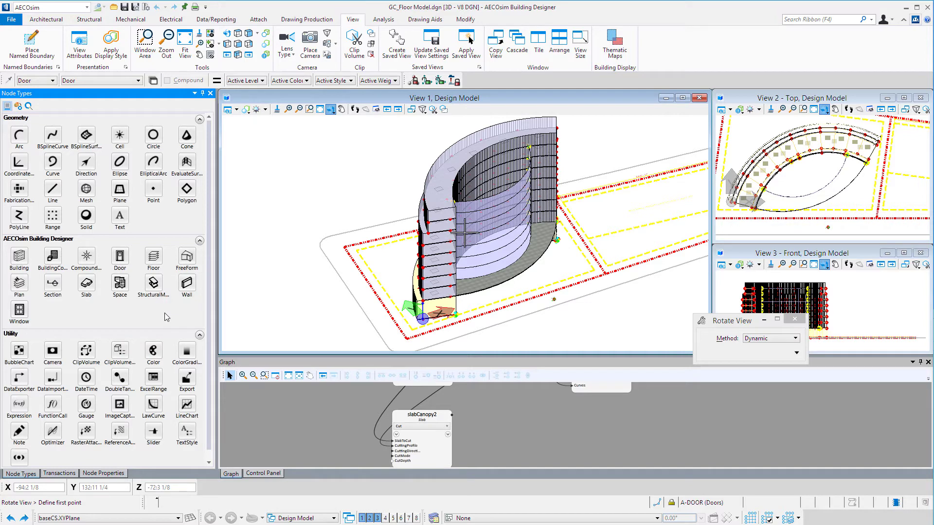
{"action": "left_click", "coordinate": [187, 283]}
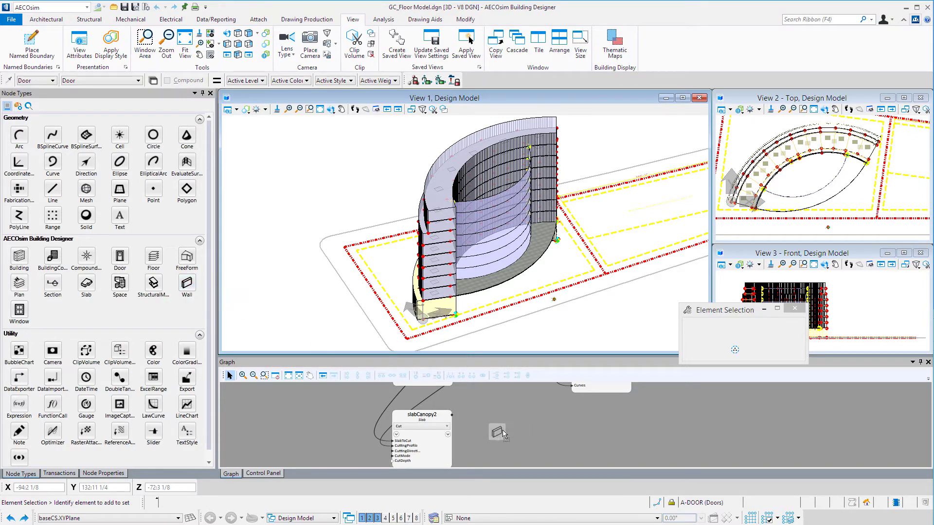
{"action": "left_click", "coordinate": [504, 425]}
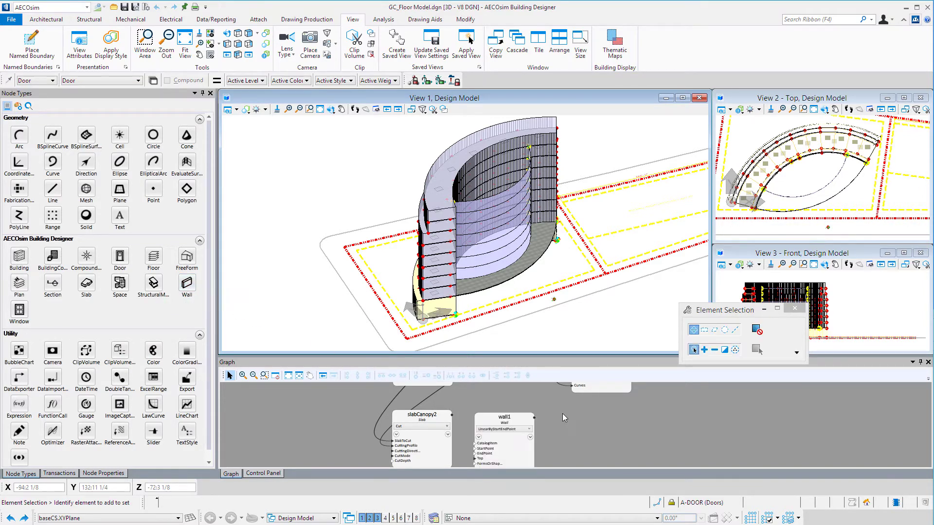
{"action": "left_click", "coordinate": [525, 428]}
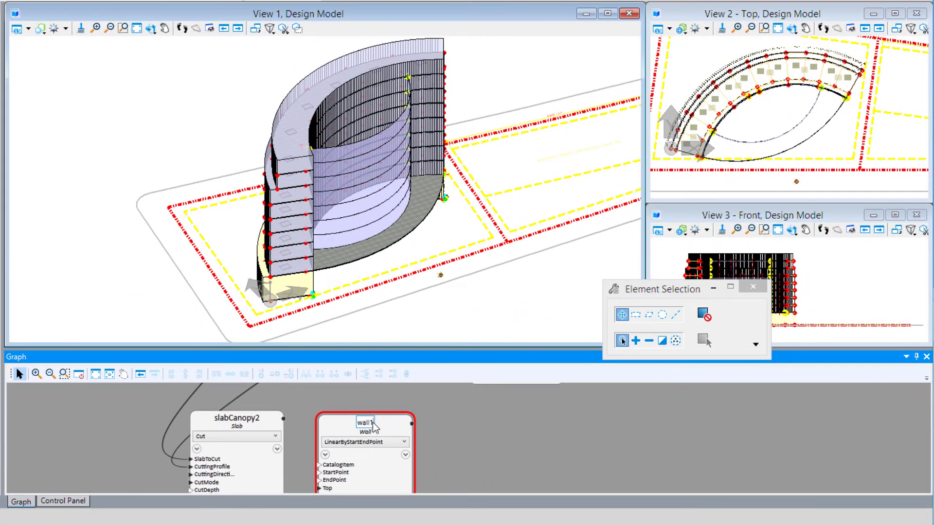
{"action": "type", "text": "wallLobby"}
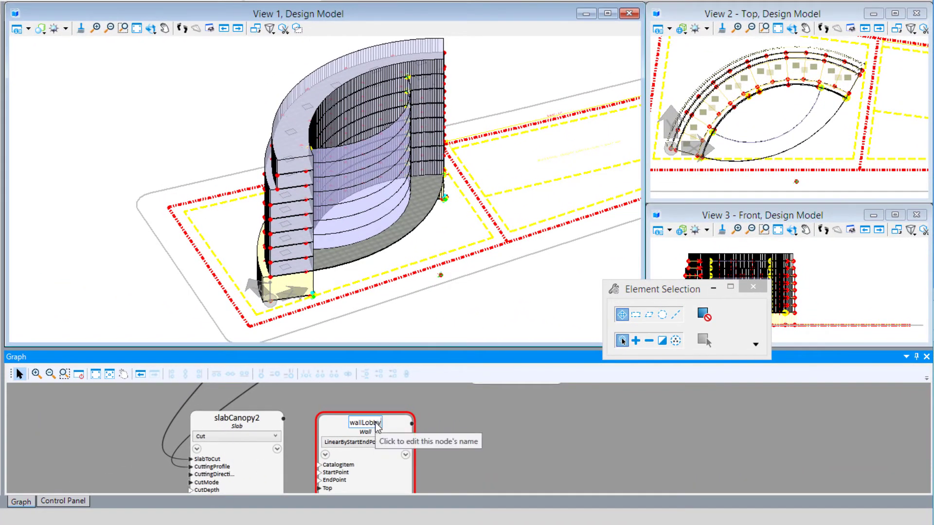
{"action": "key", "text": "Return"}
Change wallLobby's technique to ByCurve and set its CatalogItem to 'Brick' from the Compound Wall Assembly (false) group.
{"action": "left_click", "coordinate": [386, 442]}
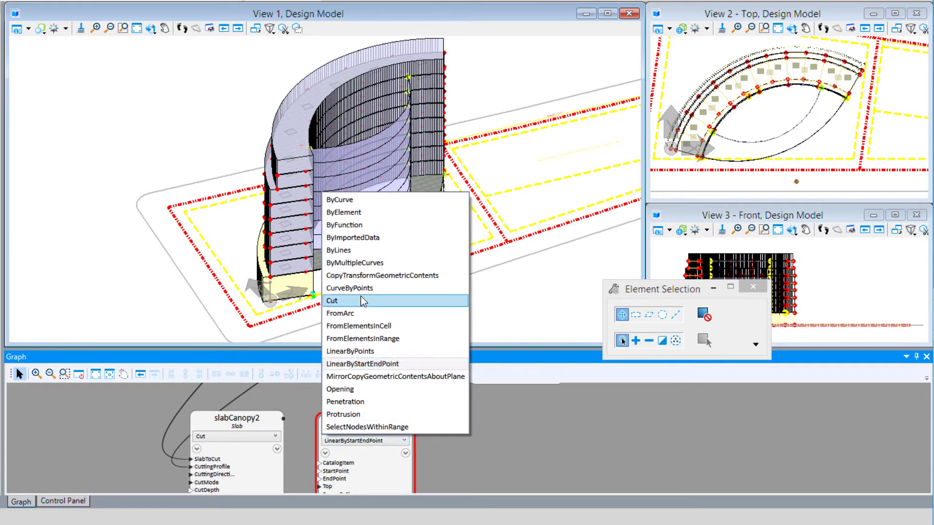
{"action": "left_click", "coordinate": [356, 200]}
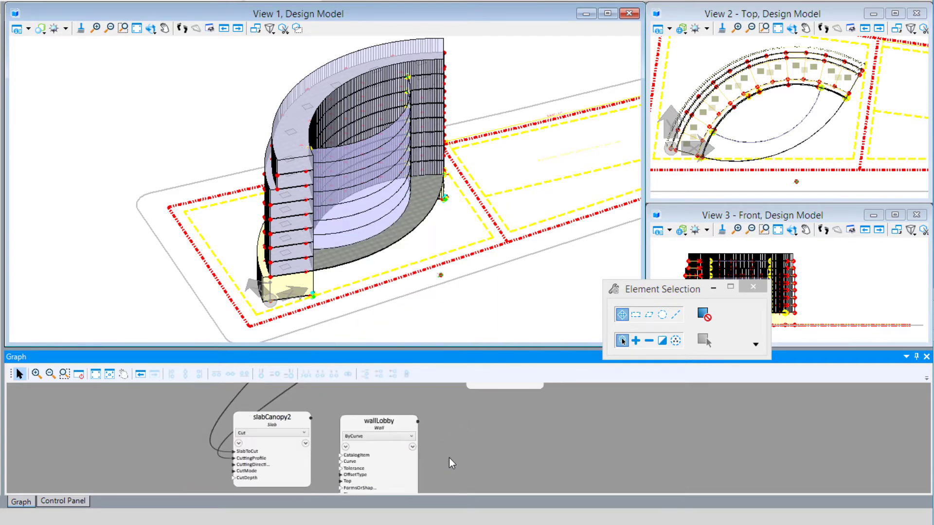
{"action": "scroll", "coordinate": [449, 457], "scroll_direction": "up", "scroll_amount": 1}
{"action": "mouse_move", "coordinate": [332, 457]}
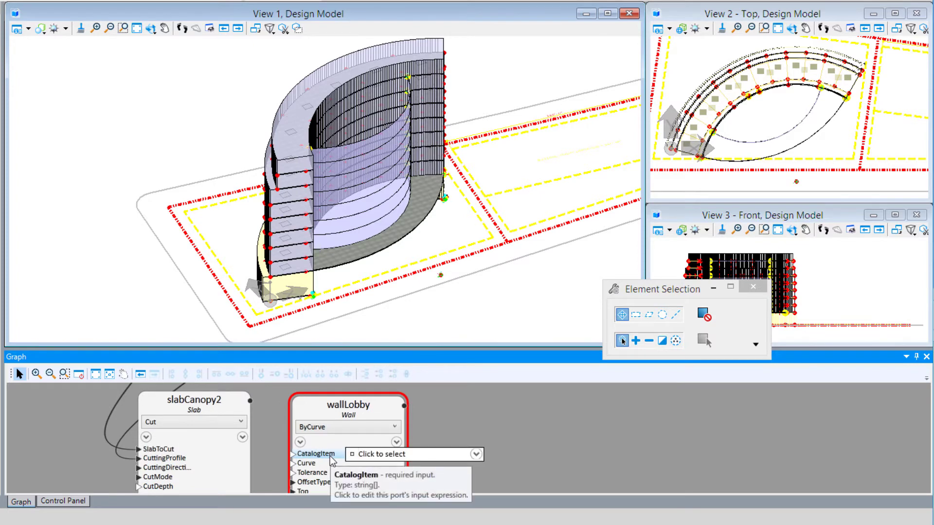
{"action": "left_click", "coordinate": [476, 454]}
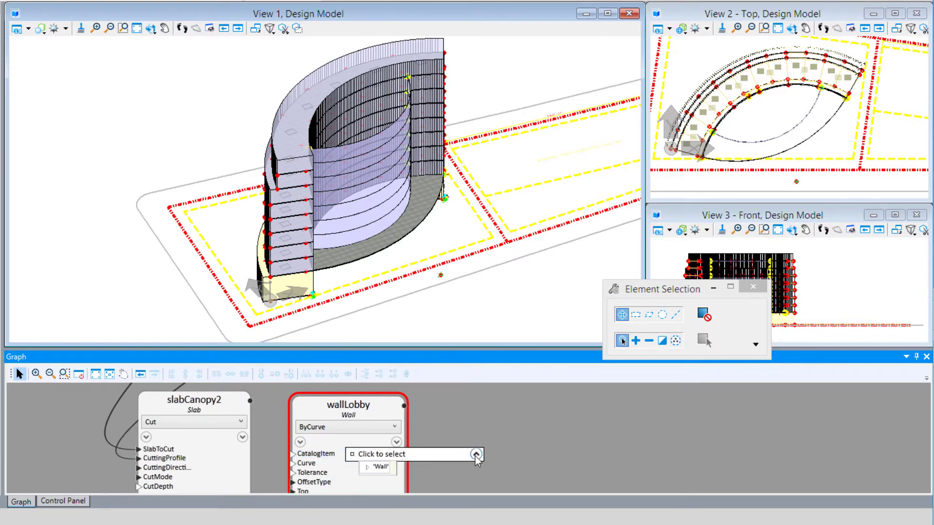
{"action": "left_click", "coordinate": [368, 467]}
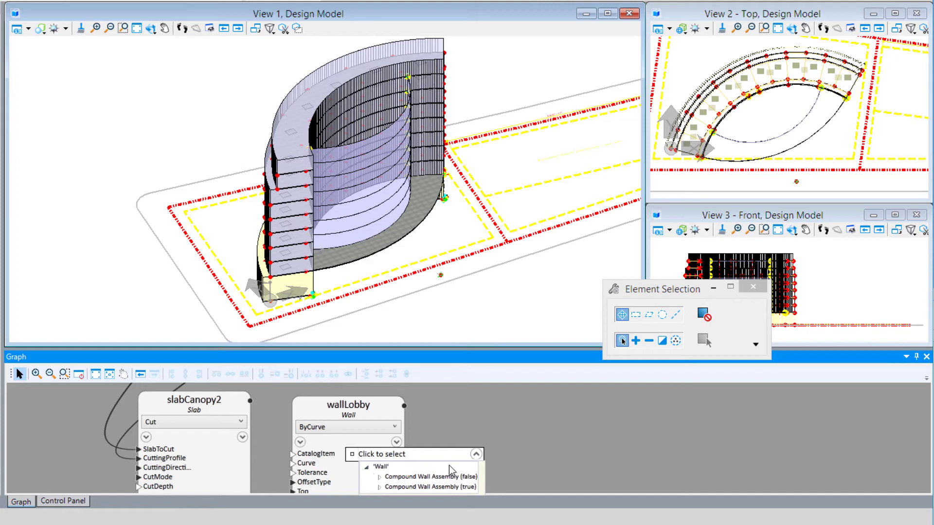
{"action": "left_click", "coordinate": [379, 488]}
{"action": "left_click", "coordinate": [380, 477]}
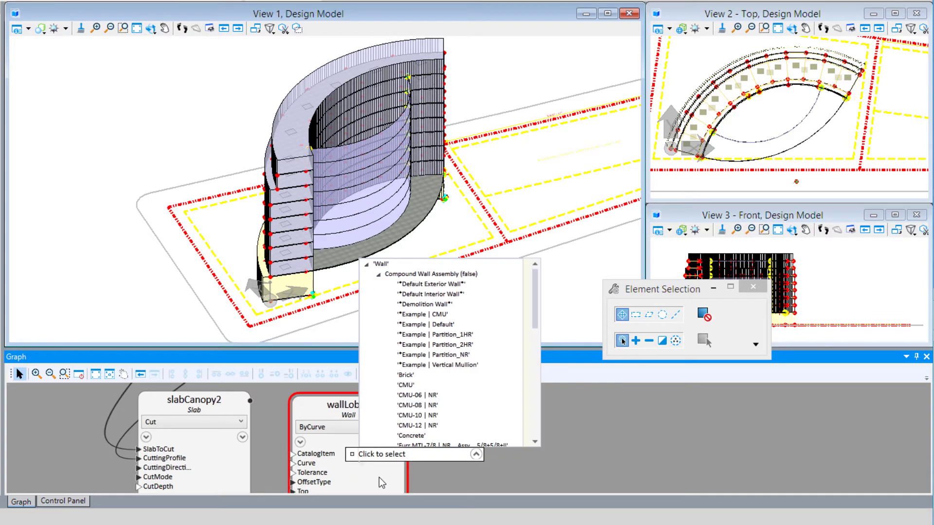
{"action": "left_click", "coordinate": [408, 378]}
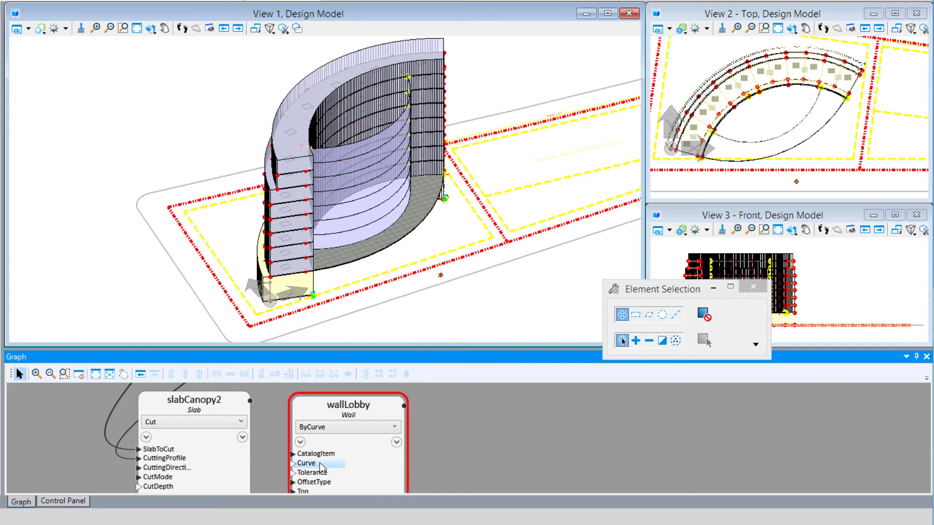
Add a Curve node to the graph beside wallLobby and rename it curveWall.
{"action": "left_click", "coordinate": [696, 141]}
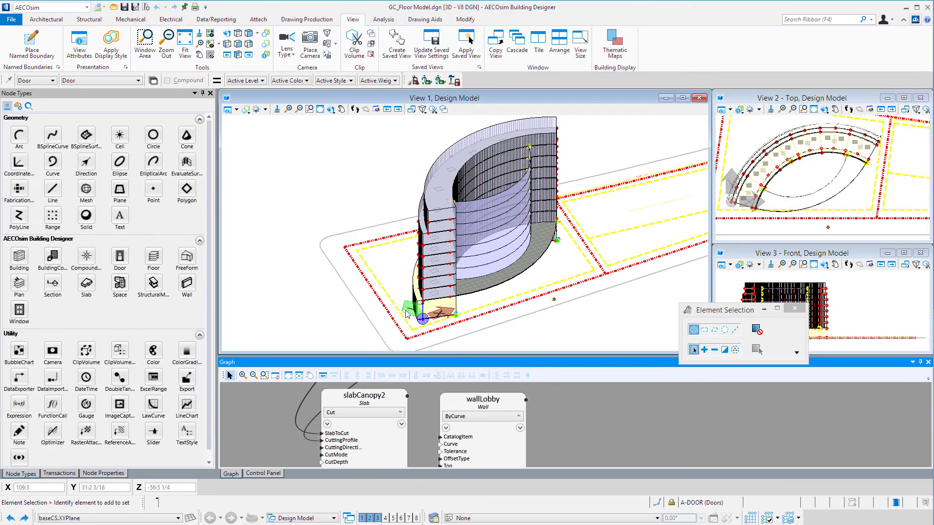
{"action": "mouse_move", "coordinate": [320, 312]}
{"action": "left_mouse_down"}
{"action": "mouse_move", "coordinate": [534, 417]}
{"action": "mouse_move", "coordinate": [598, 410]}
{"action": "mouse_move", "coordinate": [579, 410]}
{"action": "left_mouse_up"}
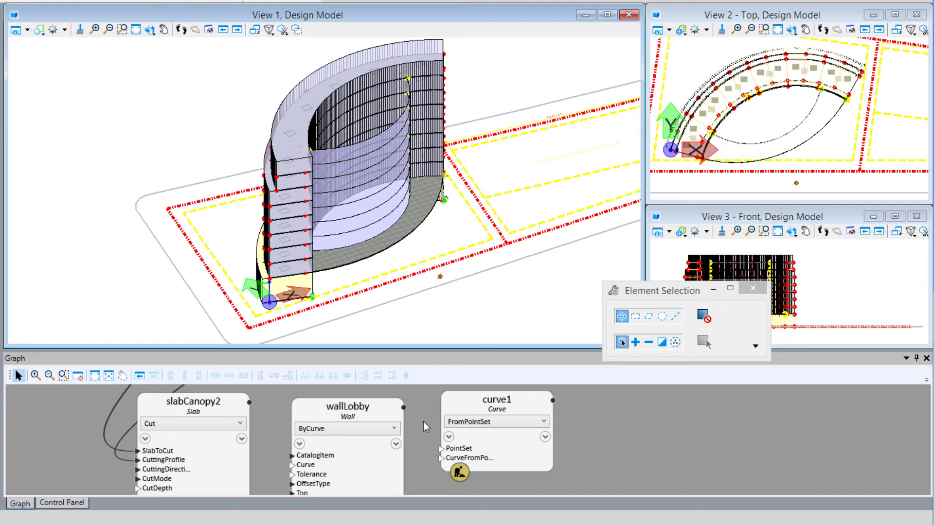
{"action": "left_click", "coordinate": [496, 400]}
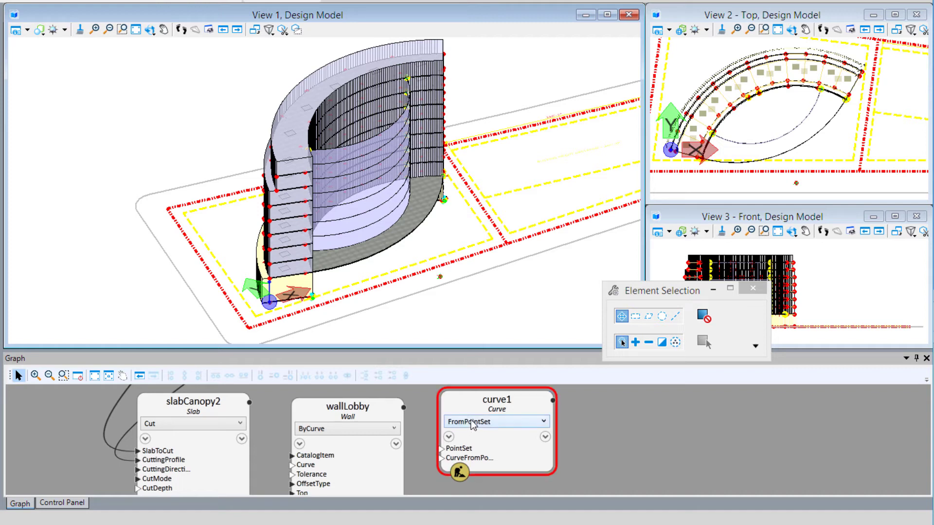
{"action": "left_click", "coordinate": [506, 401]}
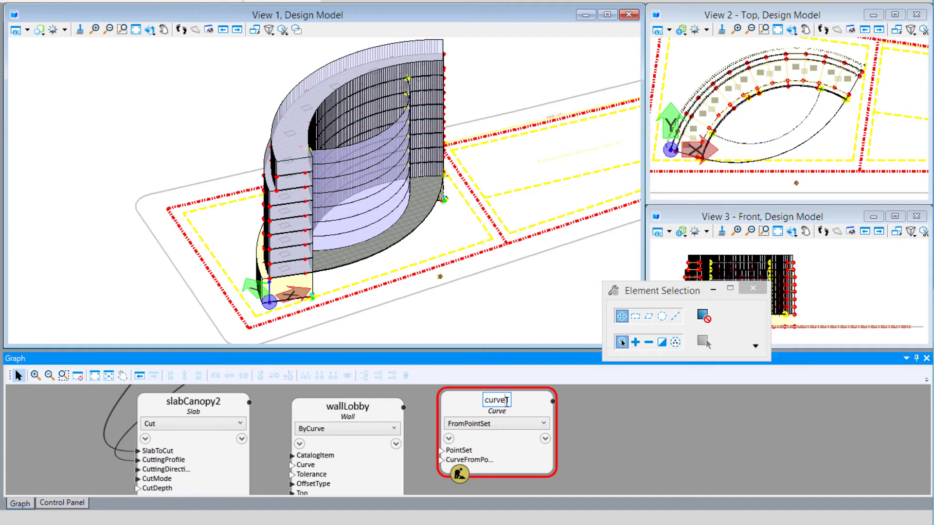
{"action": "type", "text": "Wall"}
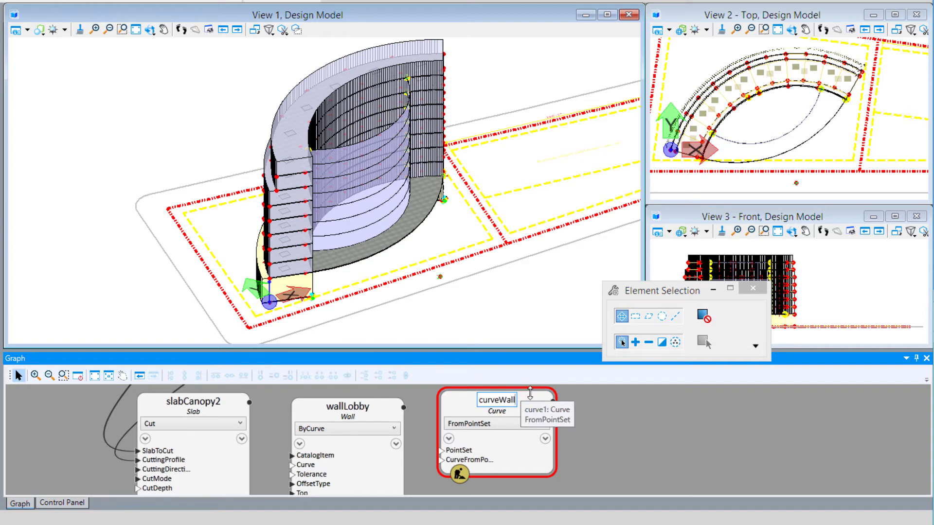
{"action": "key", "text": "Return"}
Change curveWall's technique to ProjectCurveOntoPlane and set its Curve input to arcAtrium[0].
{"action": "left_click", "coordinate": [519, 444]}
{"action": "left_click", "coordinate": [511, 423]}
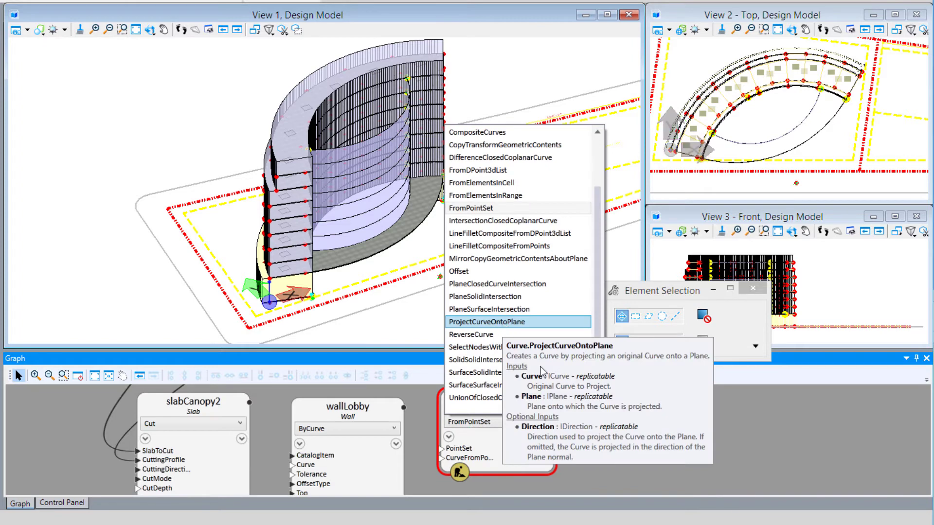
{"action": "left_click", "coordinate": [503, 324]}
{"action": "left_click", "coordinate": [456, 449]}
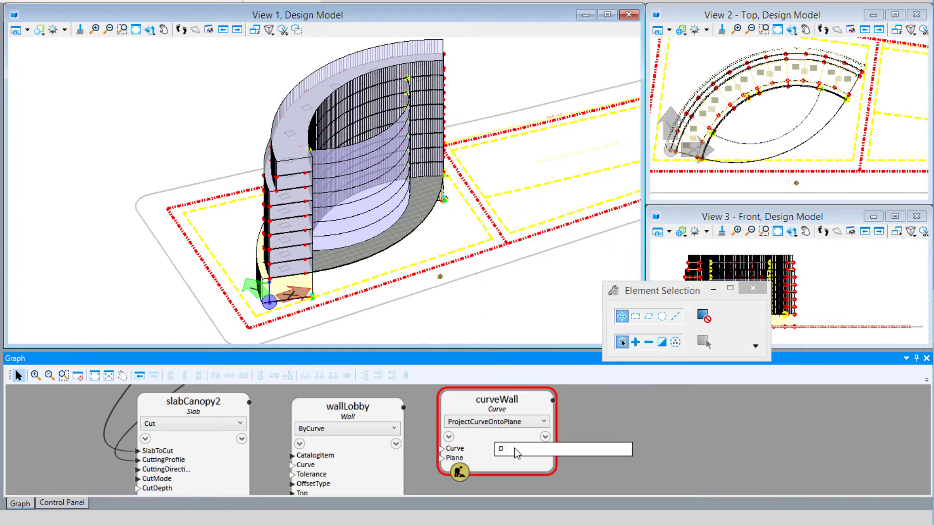
{"action": "type", "text": "arca"}
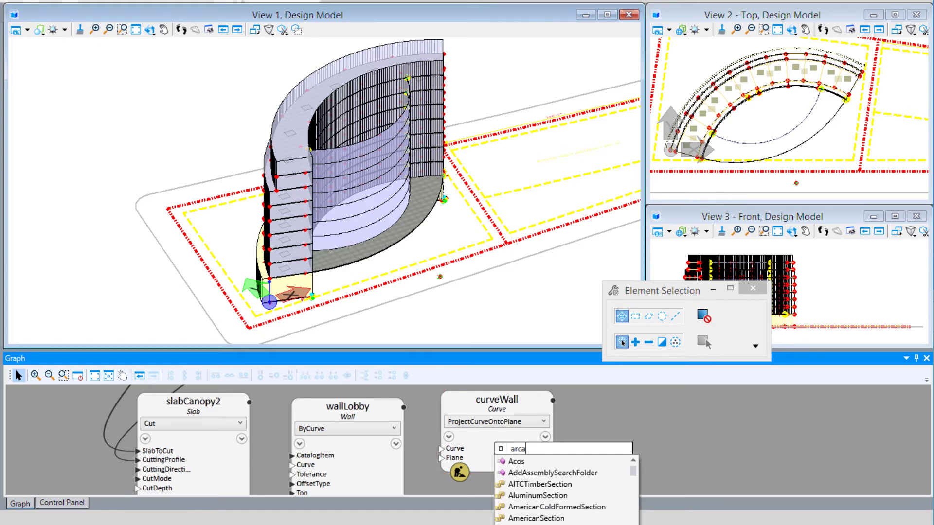
{"action": "type", "text": "trium[0]"}
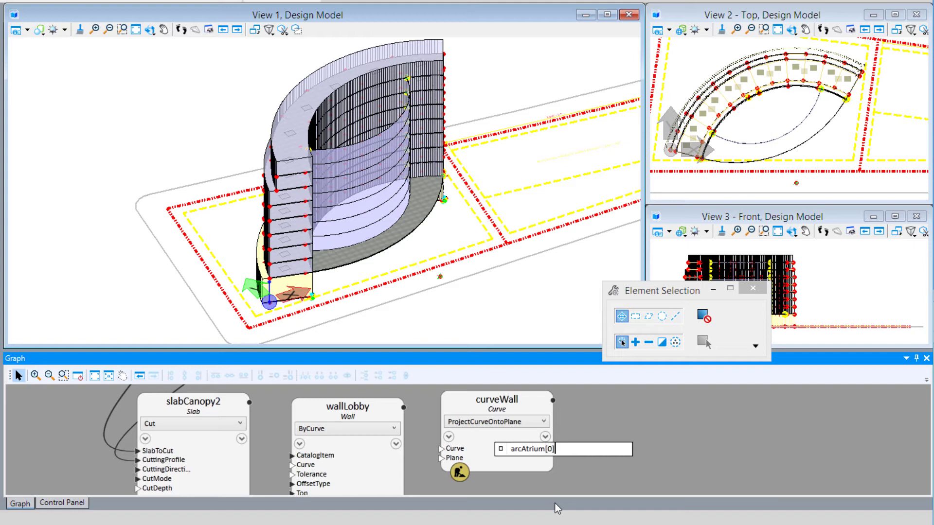
{"action": "key", "text": "Return"}
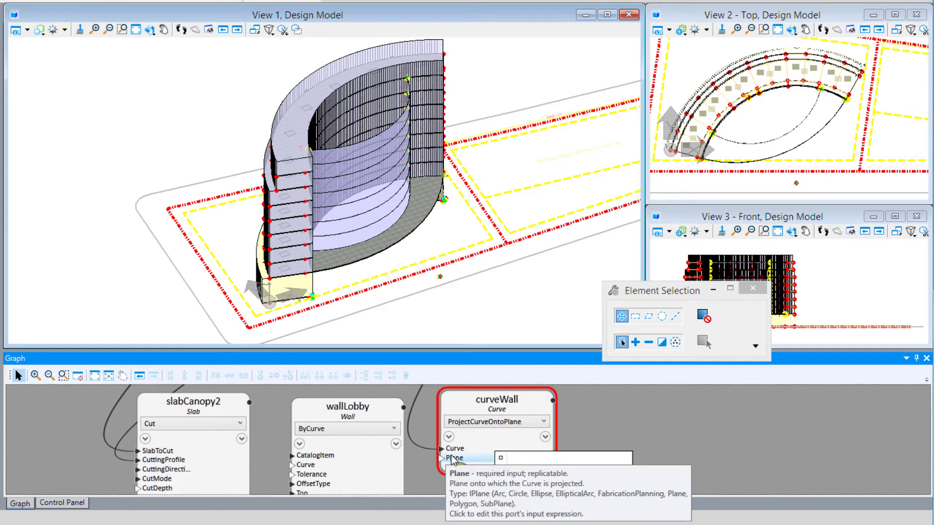
Set curveWall's Plane input to baseCS.XYPlane so the arc is projected onto the base plane.
{"action": "left_click", "coordinate": [512, 458]}
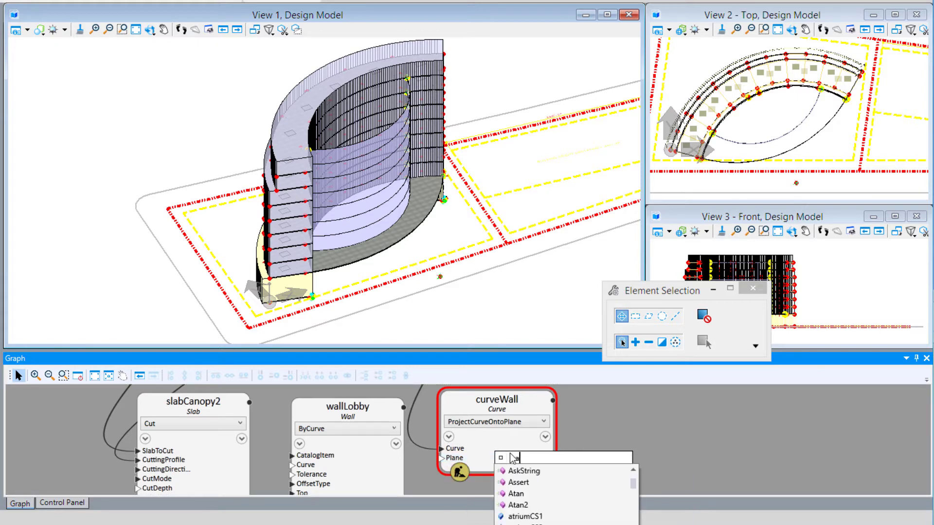
{"action": "type", "text": "base"}
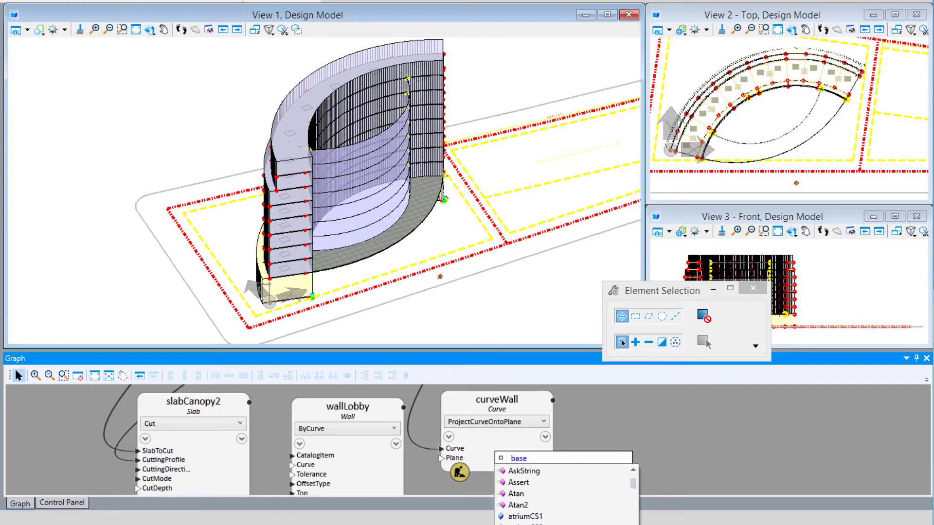
{"action": "type", "text": "CS."}
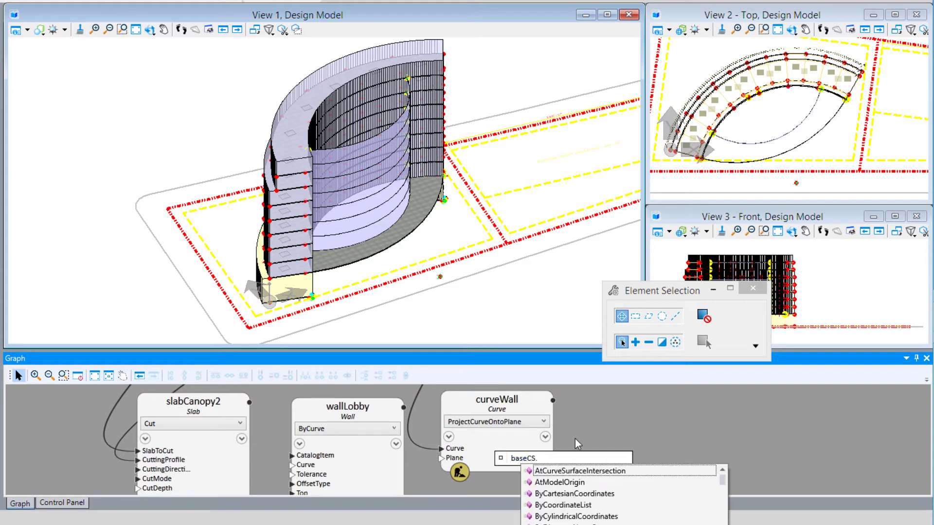
{"action": "type", "text": "xy"}
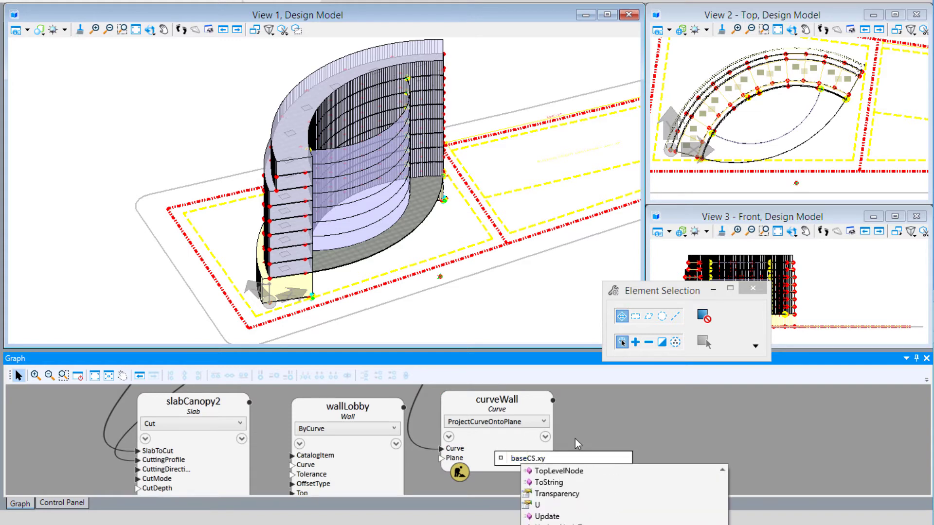
{"action": "type", "text": "p"}
{"action": "key", "text": "Return"}
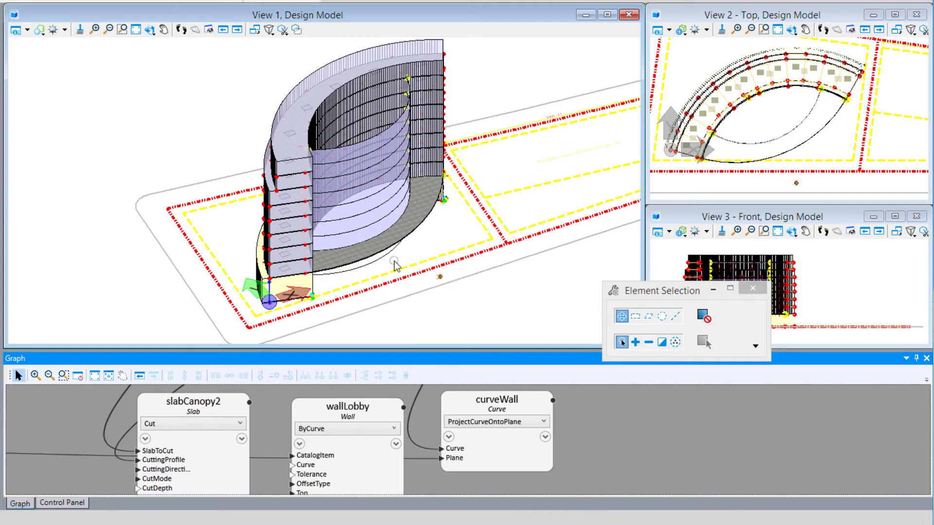
Connect curveWall to wallLobby's Curve input, using a tolerance of .01 and a Center offset type.
{"action": "scroll", "coordinate": [395, 266], "scroll_direction": "up", "scroll_amount": 2}
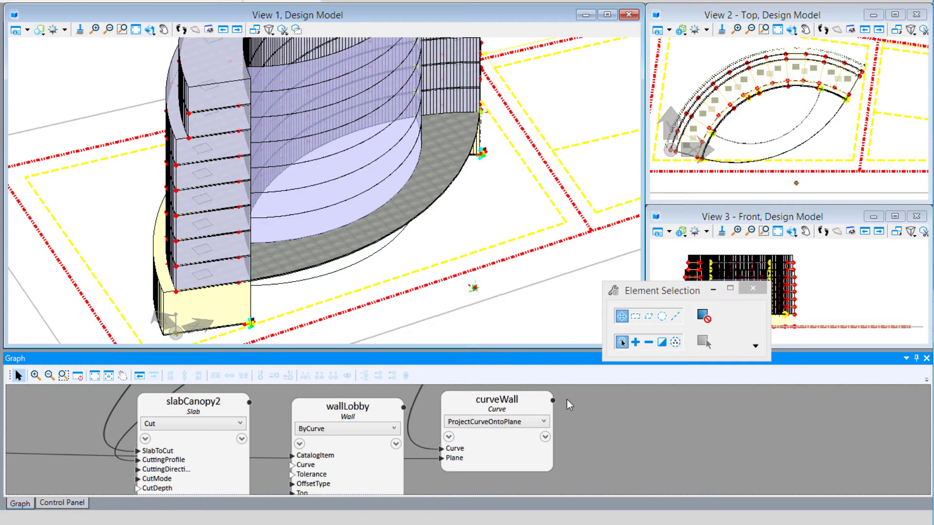
{"action": "left_click_drag", "start_coordinate": [552, 400], "coordinate": [272, 481]}
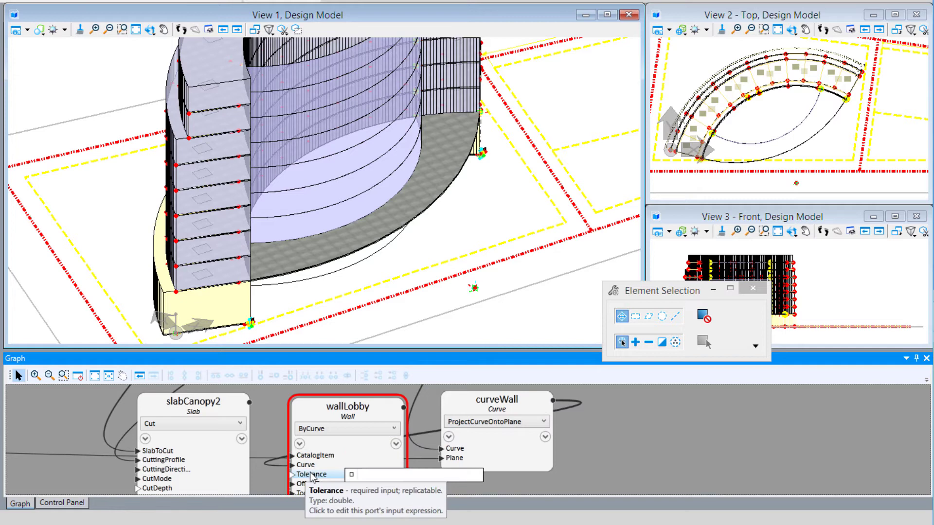
{"action": "left_click", "coordinate": [364, 474]}
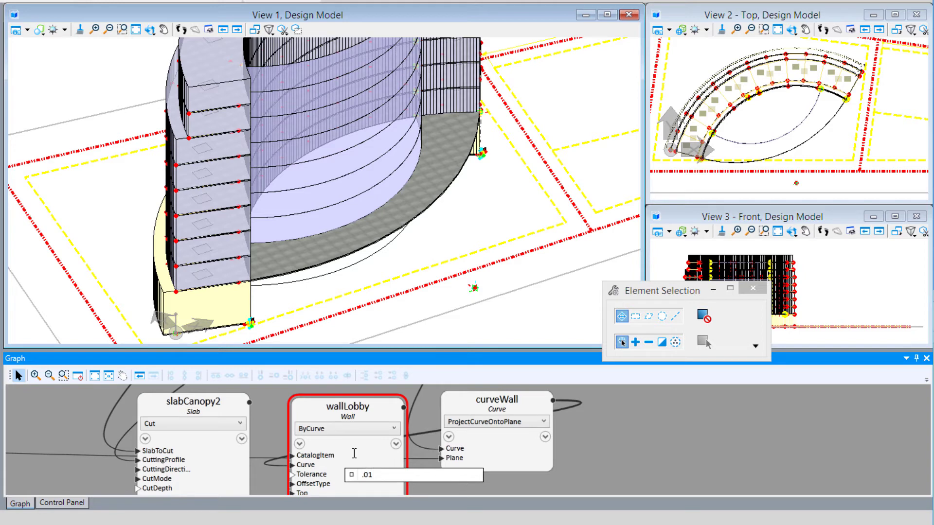
{"action": "key", "text": "Return"}
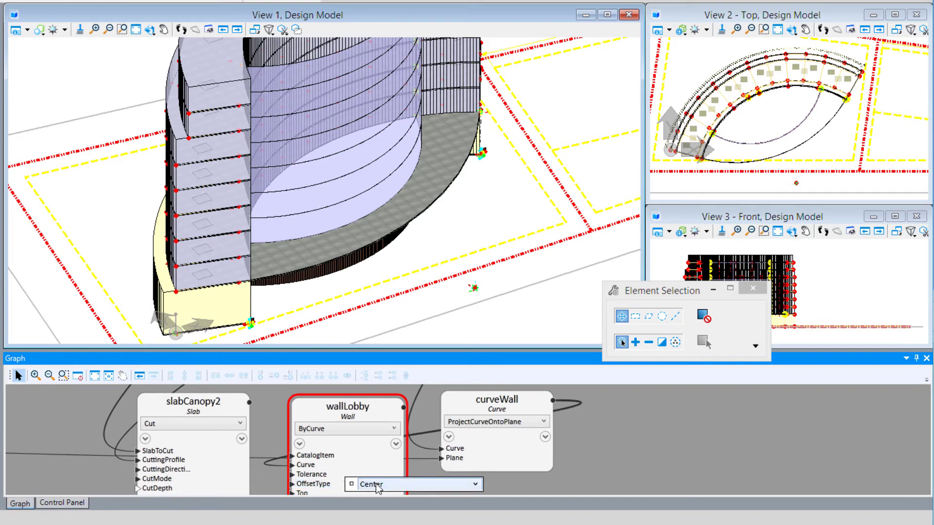
{"action": "left_click", "coordinate": [378, 486]}
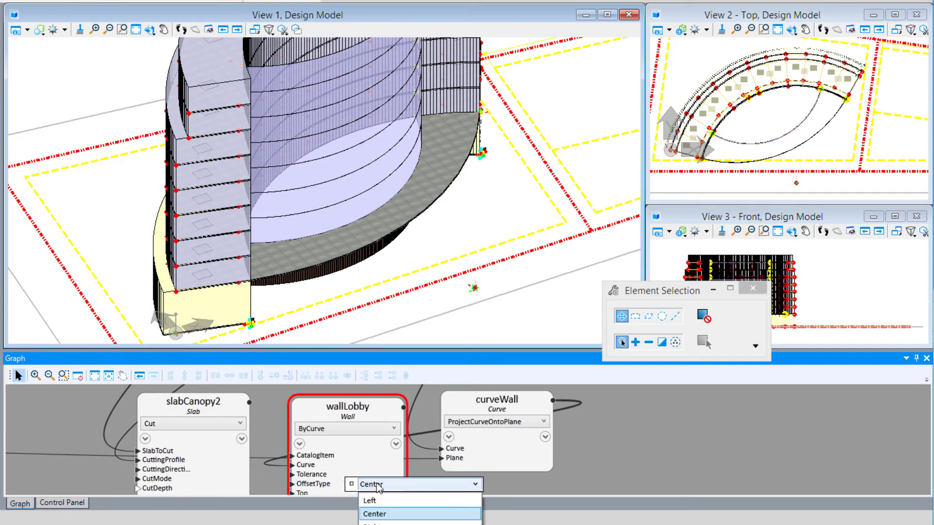
{"action": "left_click", "coordinate": [389, 514]}
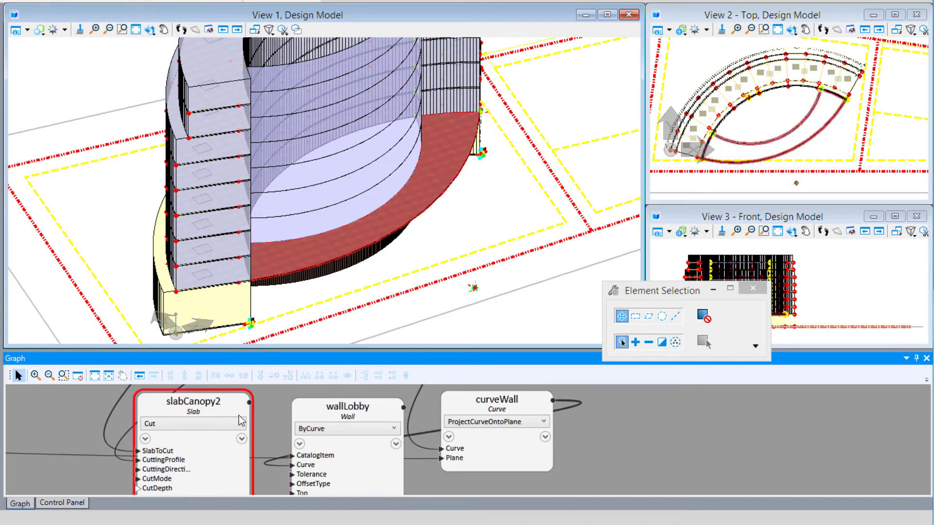
Set wallLobby's Top option to ConnectShapes and connect slabCanopy2 to its FormsOrShapes input.
{"action": "scroll", "coordinate": [273, 417], "scroll_direction": "down", "scroll_amount": 1}
{"action": "scroll", "coordinate": [273, 410], "scroll_direction": "down", "scroll_amount": 1}
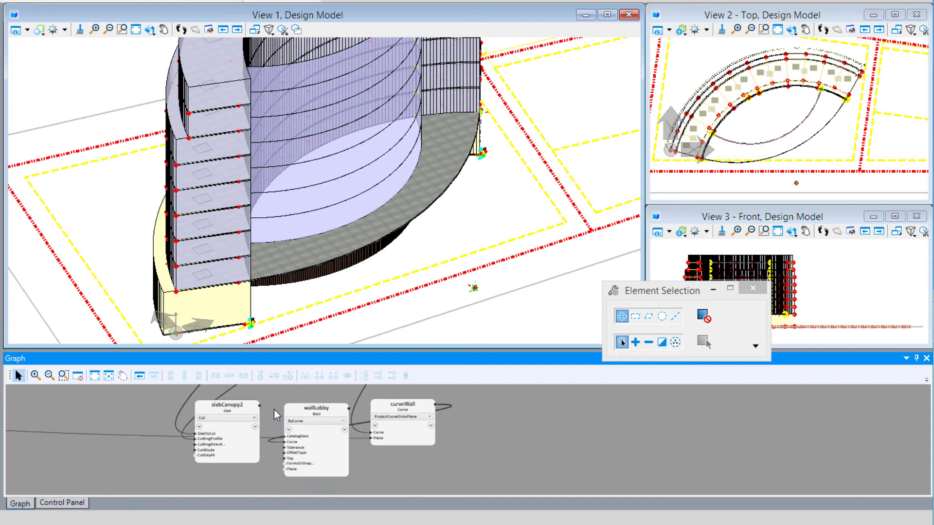
{"action": "scroll", "coordinate": [294, 473], "scroll_direction": "up", "scroll_amount": 2}
{"action": "mouse_move", "coordinate": [361, 428]}
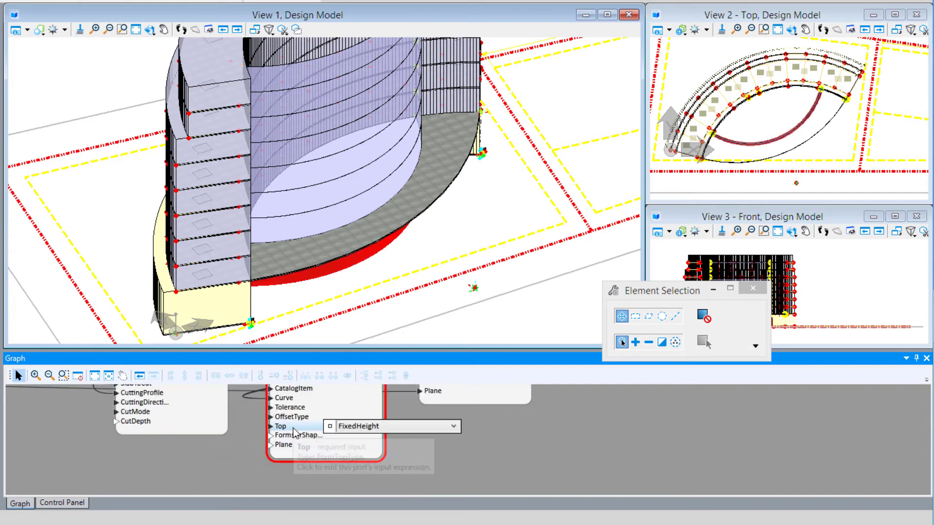
{"action": "left_click", "coordinate": [362, 426]}
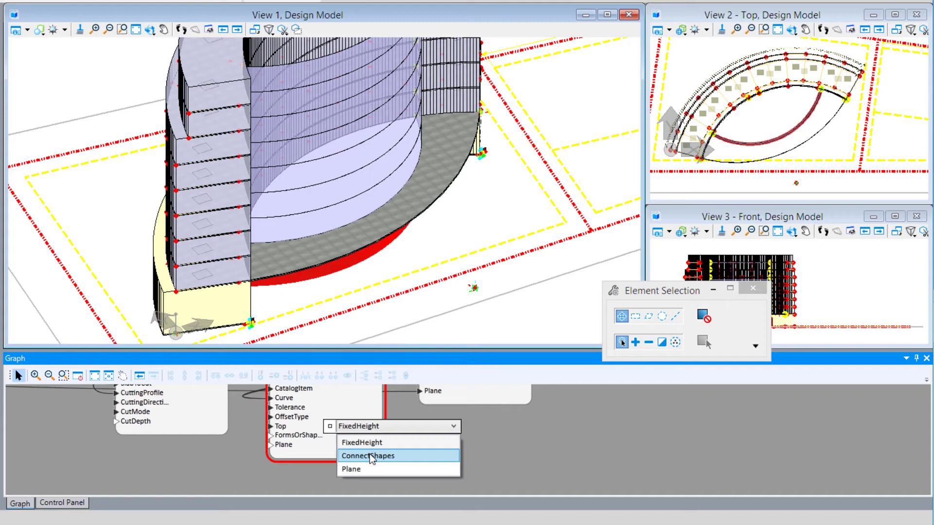
{"action": "left_click", "coordinate": [373, 456]}
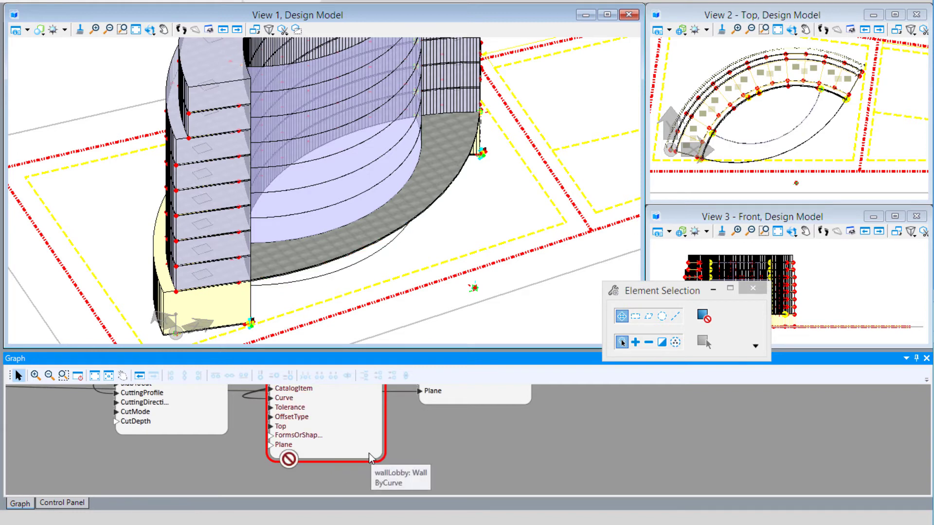
{"action": "left_click", "coordinate": [307, 437]}
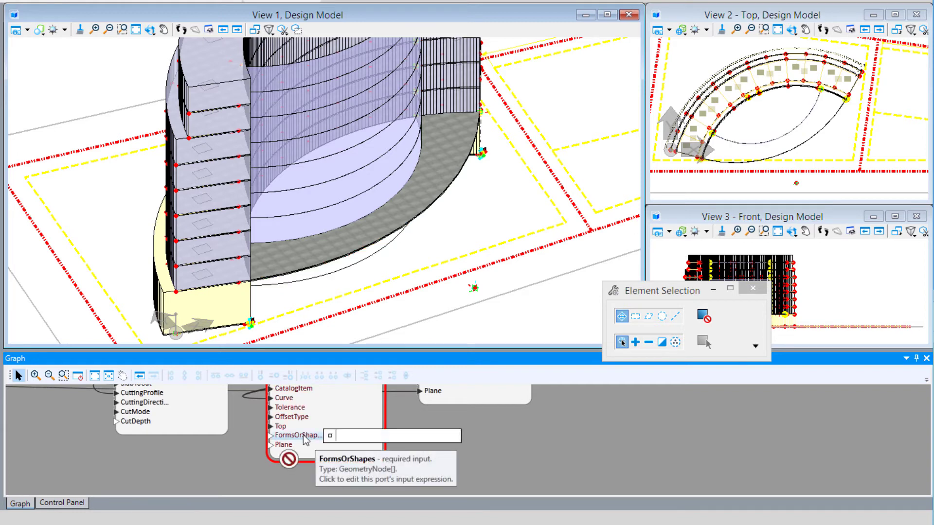
{"action": "scroll", "coordinate": [381, 471], "scroll_direction": "down", "scroll_amount": 4}
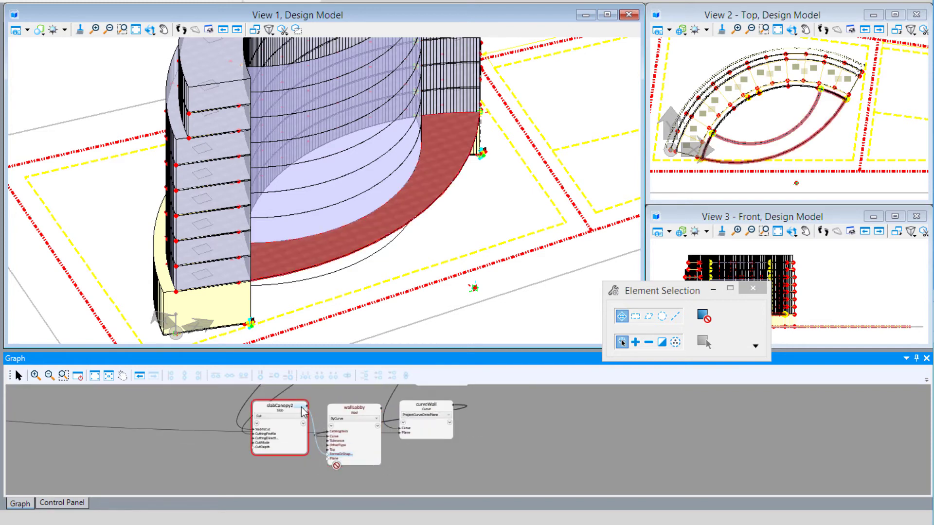
{"action": "left_click_drag", "start_coordinate": [304, 413], "coordinate": [306, 409]}
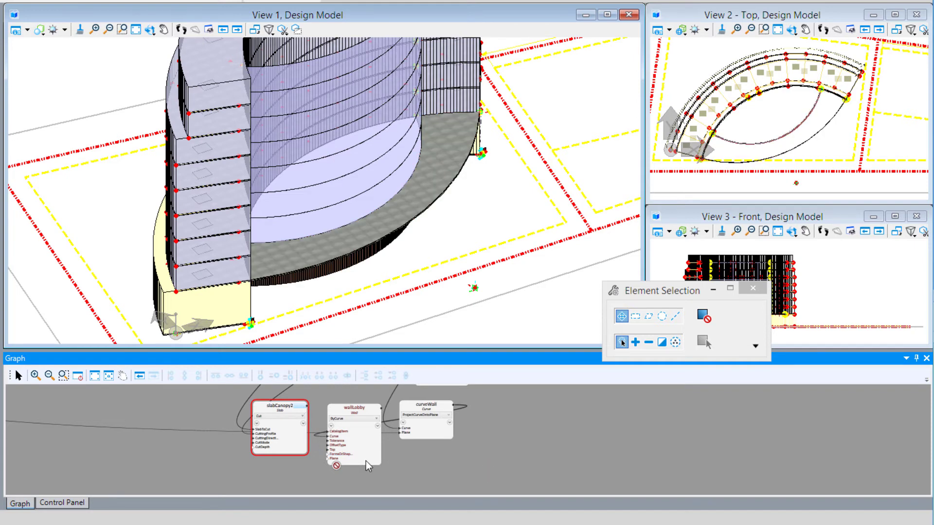
Inspect the brick lobby wall beneath the canopy up close and turn on Deferred Dynamics for the slabCanopy2 and wallLobby nodes.
{"action": "scroll", "coordinate": [363, 276], "scroll_direction": "up", "scroll_amount": 3}
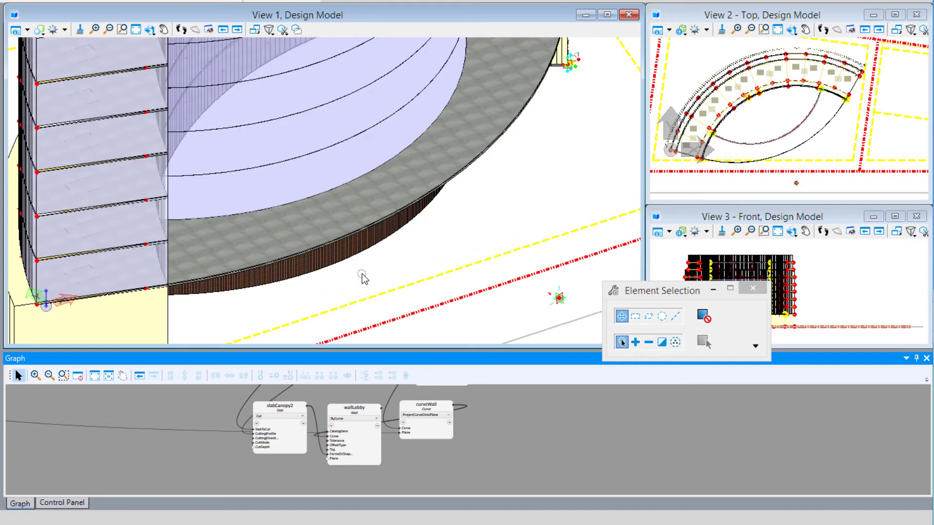
{"action": "scroll", "coordinate": [362, 277], "scroll_direction": "up", "scroll_amount": 4}
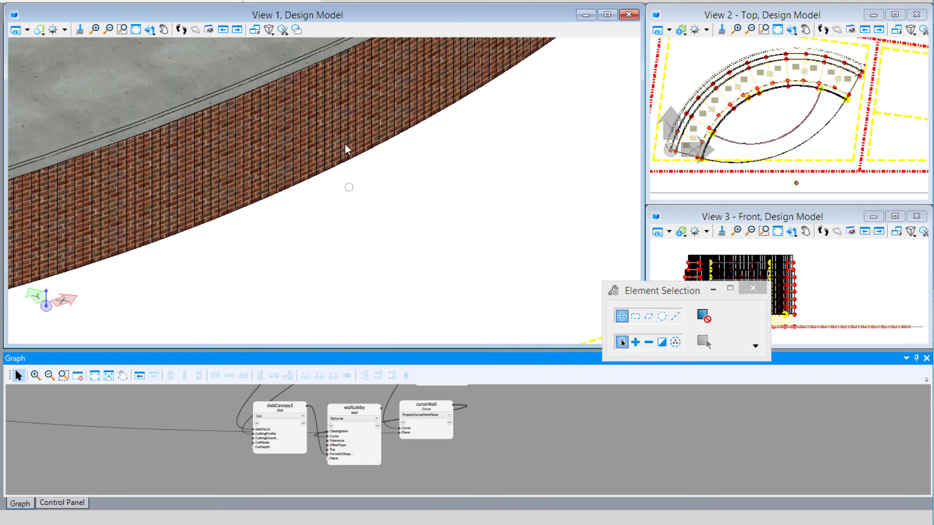
{"action": "scroll", "coordinate": [361, 256], "scroll_direction": "down", "scroll_amount": 4}
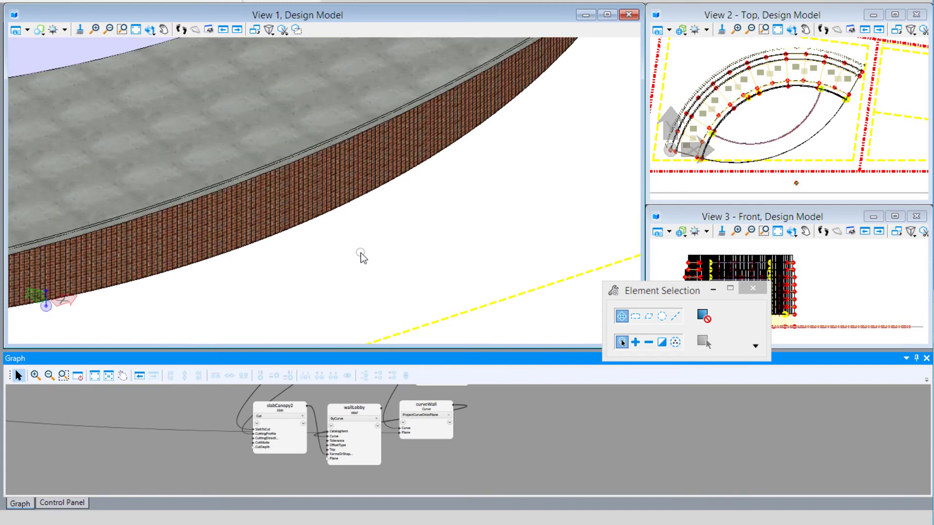
{"action": "scroll", "coordinate": [361, 256], "scroll_direction": "down", "scroll_amount": 4}
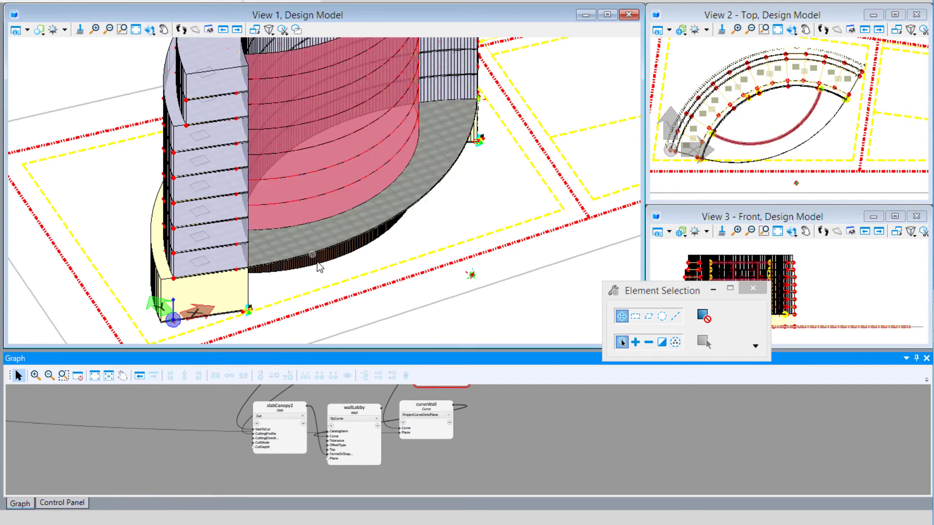
{"action": "scroll", "coordinate": [318, 261], "scroll_direction": "down", "scroll_amount": 3}
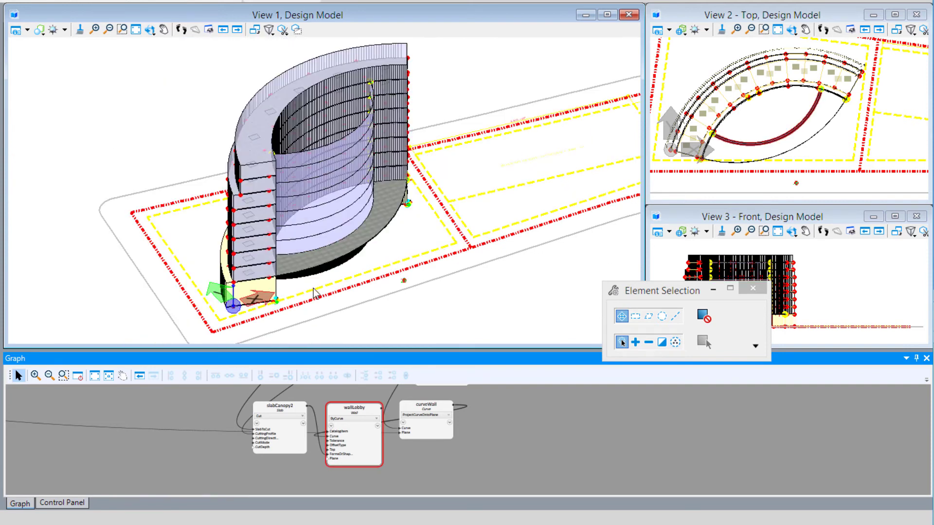
{"action": "right_click", "coordinate": [287, 451]}
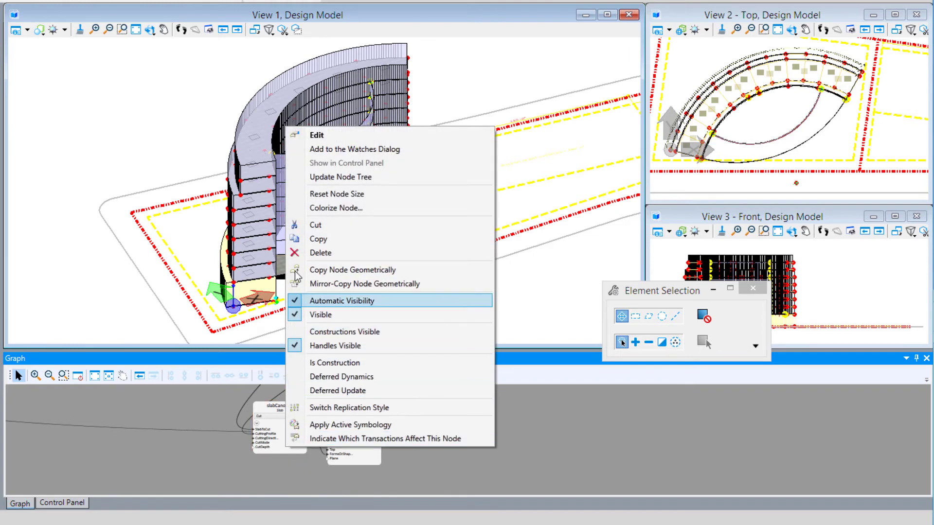
{"action": "left_click", "coordinate": [296, 382]}
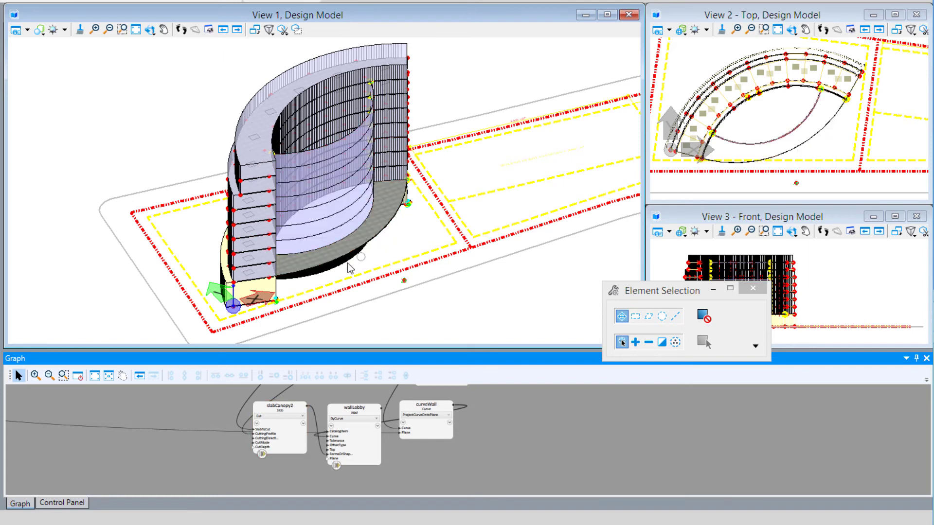
Test the atrium's parametric response by changing TValue to 0.35, then restore it to 0.15.
{"action": "left_click", "coordinate": [150, 30]}
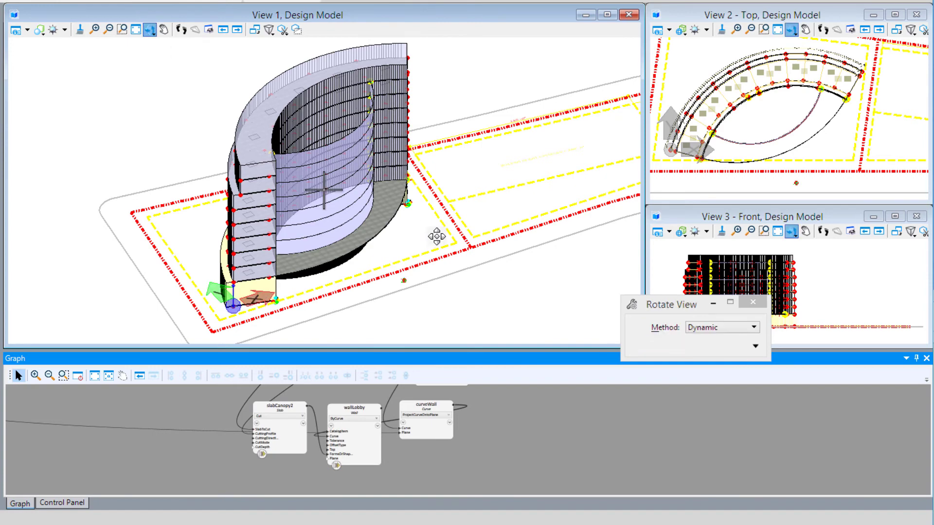
{"action": "left_click", "coordinate": [427, 236]}
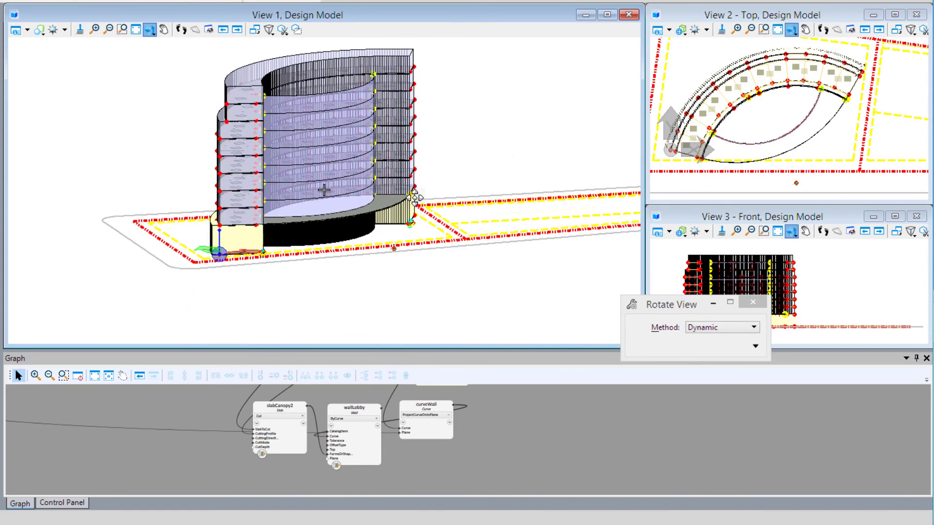
{"action": "left_click", "coordinate": [418, 240]}
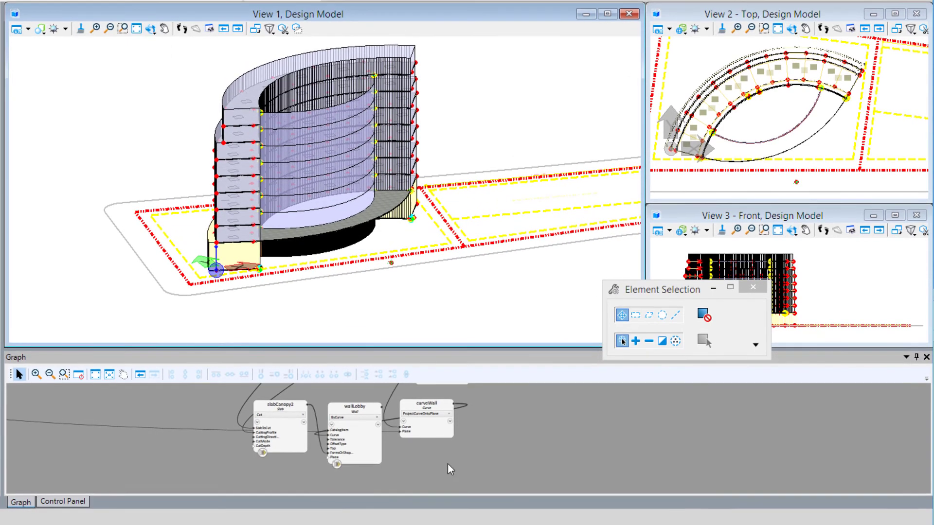
{"action": "scroll", "coordinate": [300, 472], "scroll_direction": "down", "scroll_amount": 5}
{"action": "scroll", "coordinate": [366, 427], "scroll_direction": "up", "scroll_amount": 5}
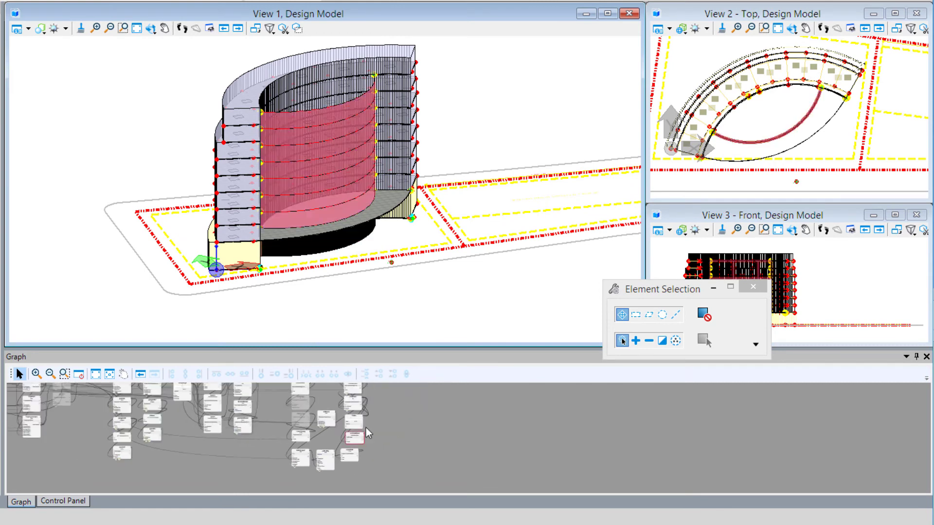
{"action": "scroll", "coordinate": [374, 424], "scroll_direction": "up", "scroll_amount": 1}
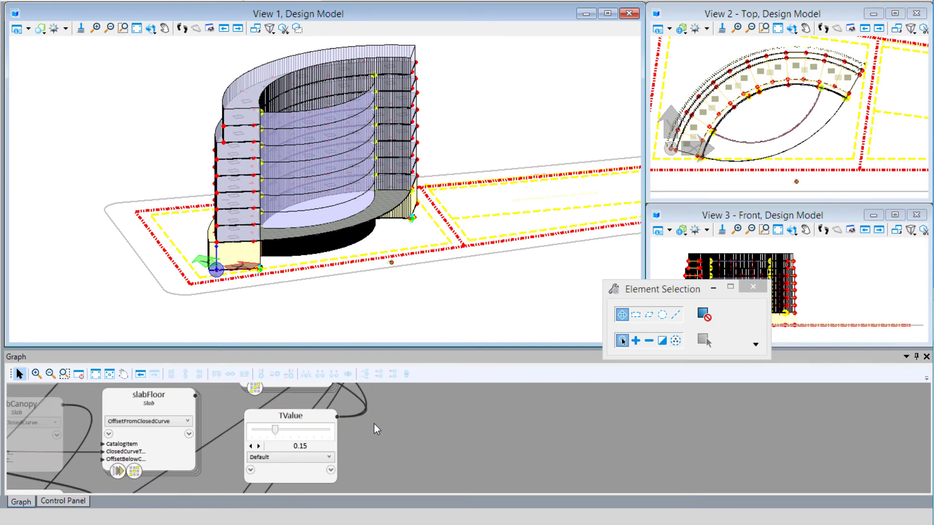
{"action": "left_click", "coordinate": [279, 432]}
{"action": "left_click_drag", "start_coordinate": [280, 432], "coordinate": [307, 434]}
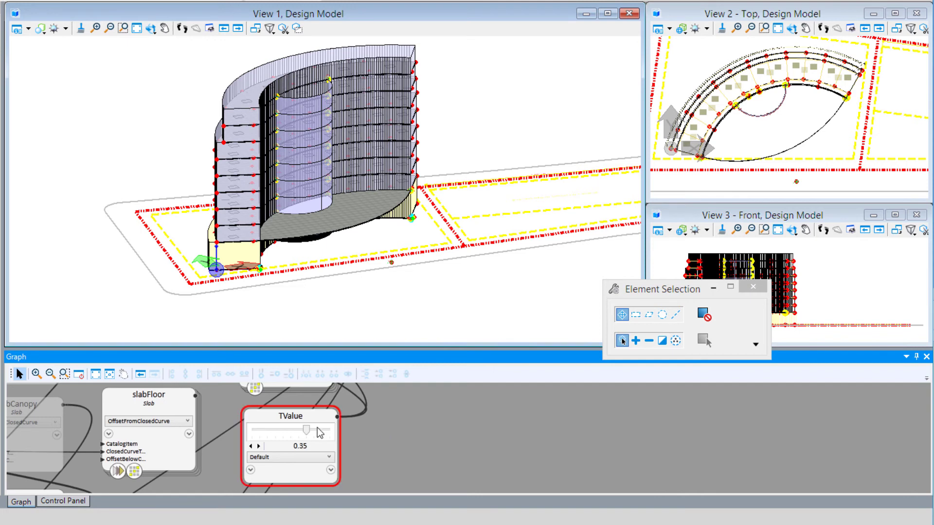
{"action": "left_click_drag", "start_coordinate": [306, 430], "coordinate": [275, 430]}
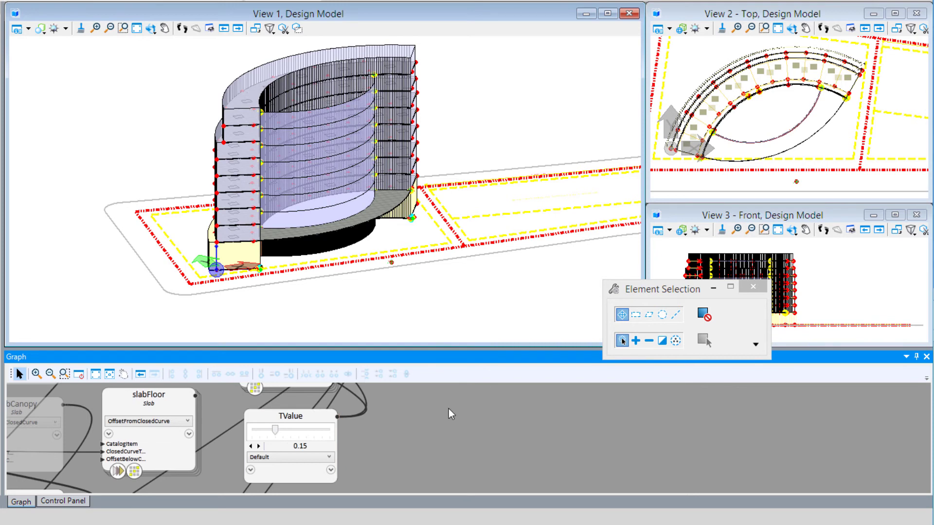
Turn on Deferred Update for the wallLobby and slabCanopy2 nodes.
{"action": "scroll", "coordinate": [449, 408], "scroll_direction": "down", "scroll_amount": 5}
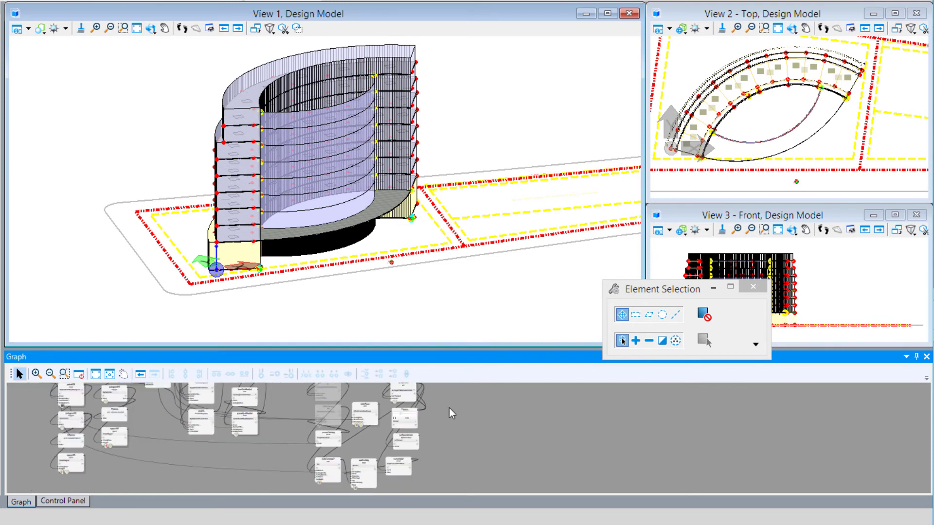
{"action": "scroll", "coordinate": [448, 413], "scroll_direction": "down", "scroll_amount": 2}
{"action": "scroll", "coordinate": [407, 475], "scroll_direction": "up", "scroll_amount": 6}
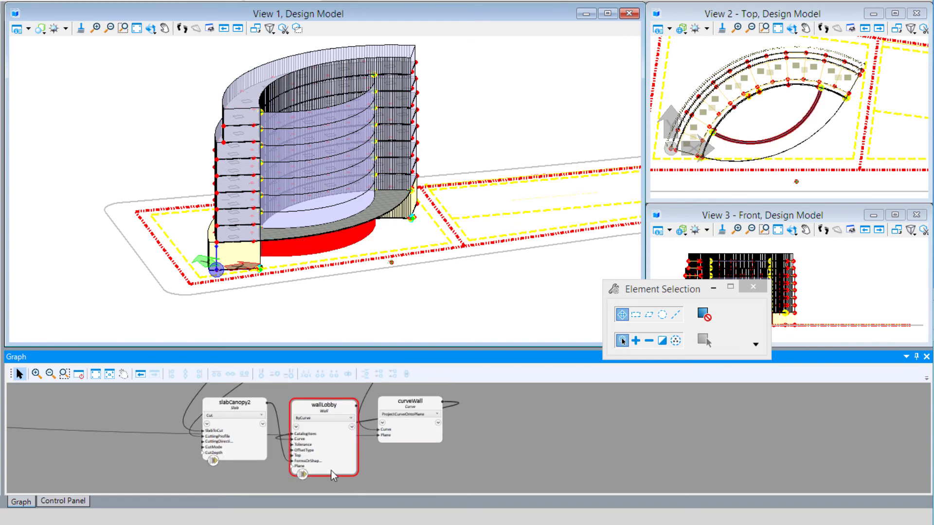
{"action": "right_click", "coordinate": [331, 468]}
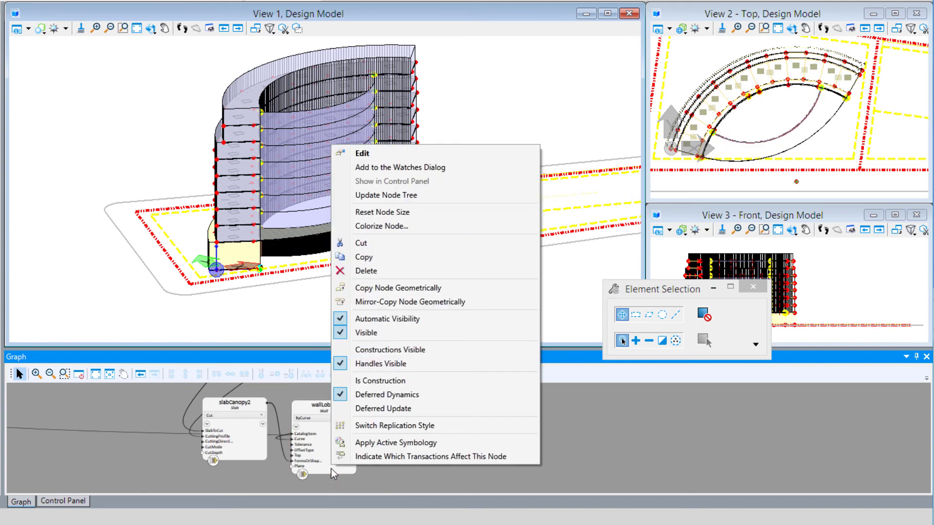
{"action": "left_click", "coordinate": [344, 412]}
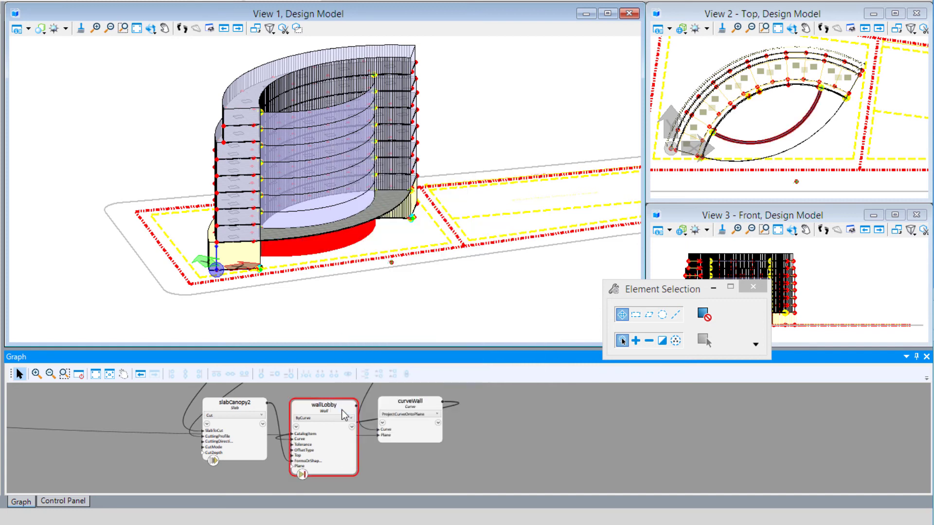
{"action": "right_click", "coordinate": [247, 456]}
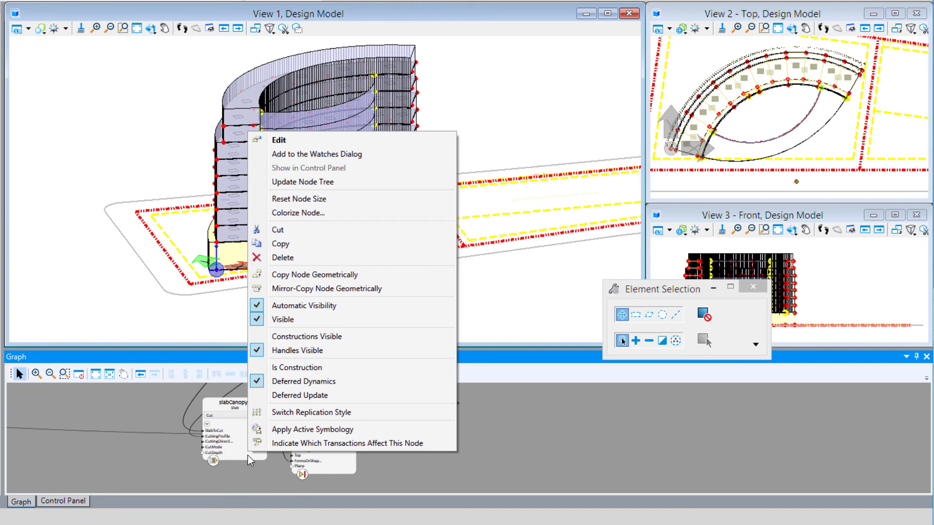
{"action": "left_click", "coordinate": [263, 400]}
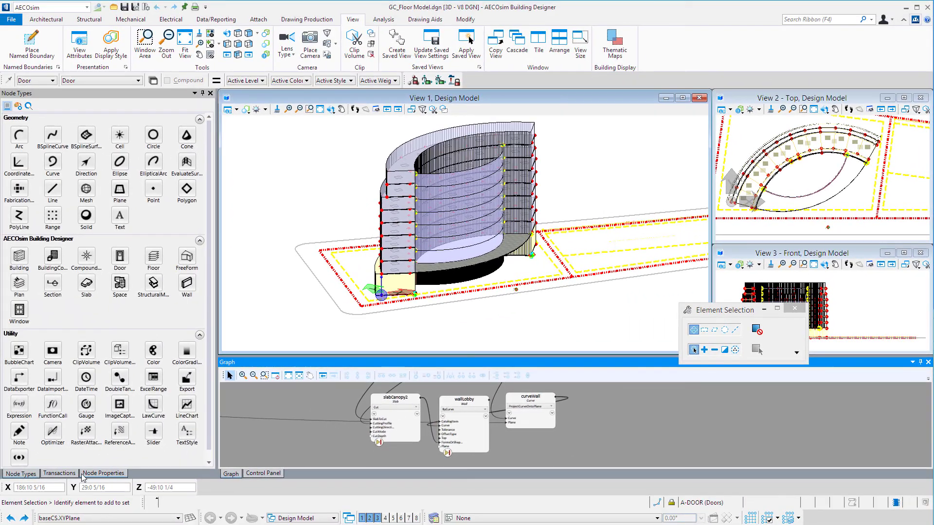
Record the added curveWall and wallLobby nodes and the slabCanopy2 change as a new transaction.
{"action": "left_click", "coordinate": [75, 473]}
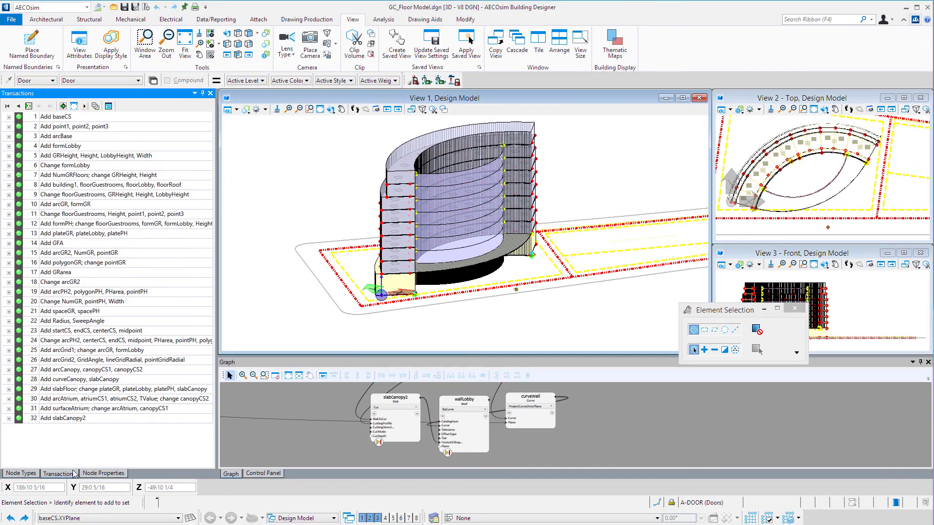
{"action": "left_click", "coordinate": [29, 106]}
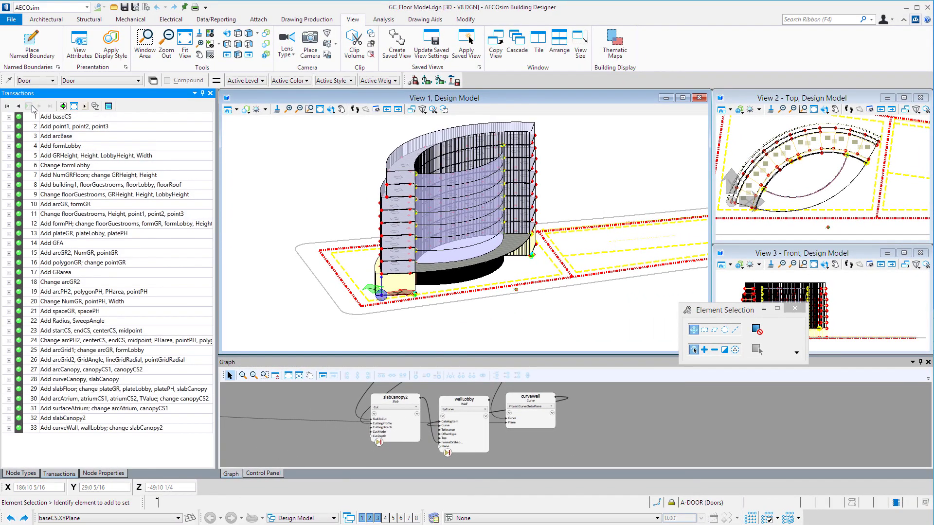
{"action": "left_click", "coordinate": [296, 427]}
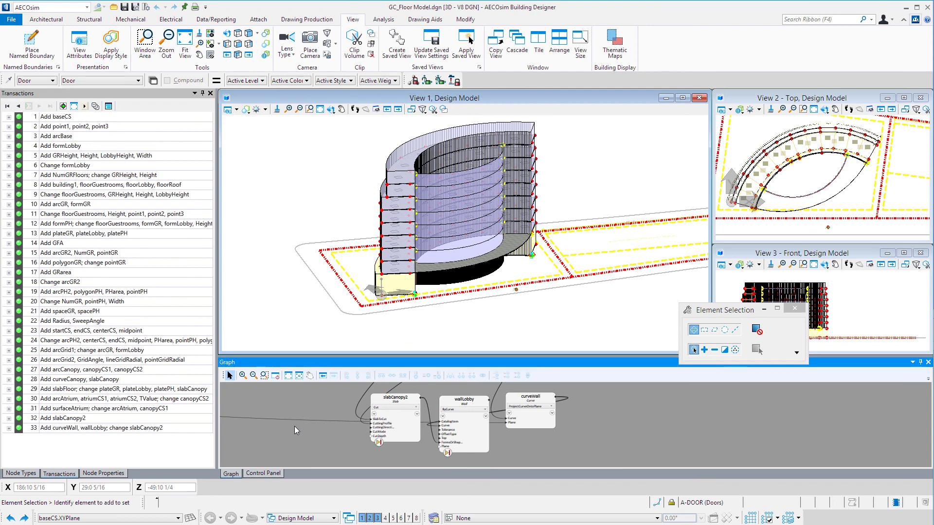